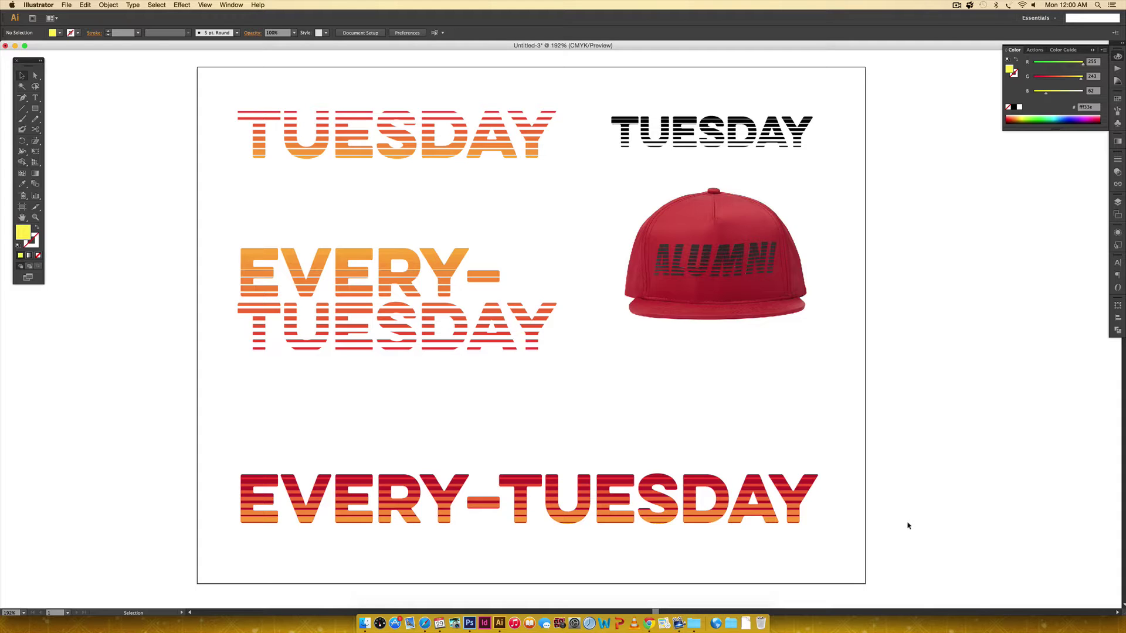
Show the Swatches panel and look through the swatch libraries that can be opened as colour sources.
scroll(978, 339, "up", 5)
scroll(978, 339, "right", 4)
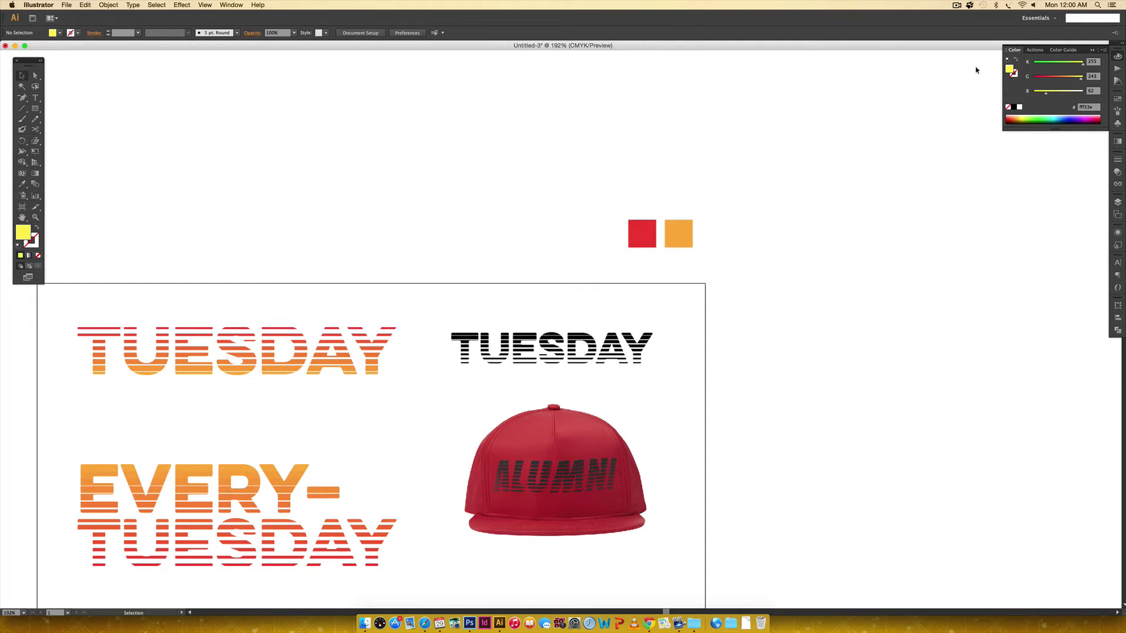
left_click(1117, 98)
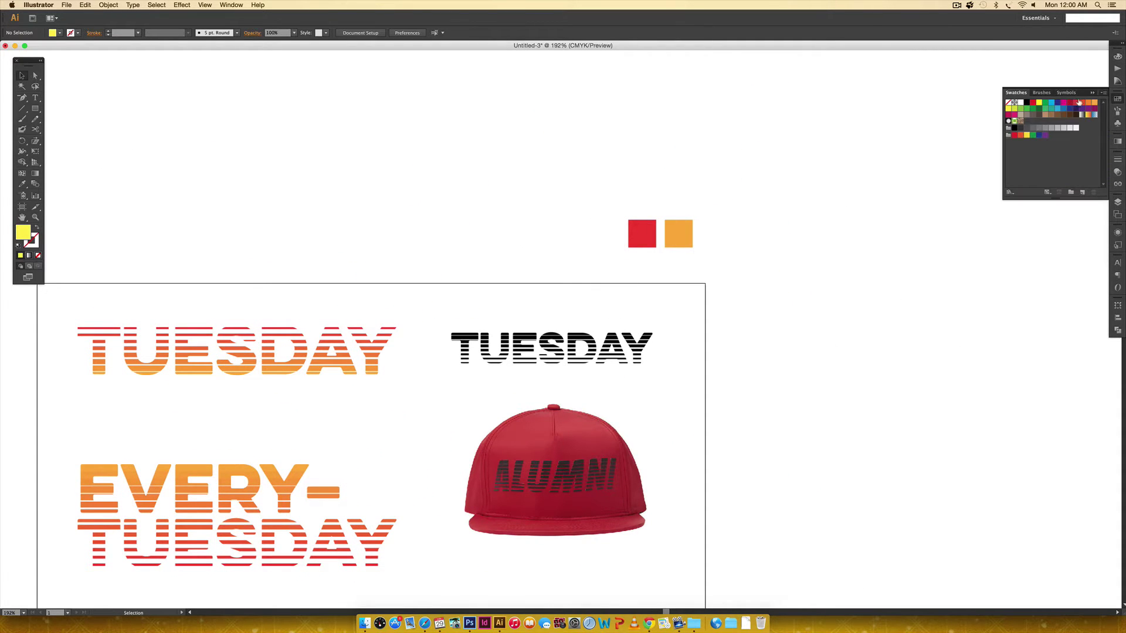
left_click(231, 5)
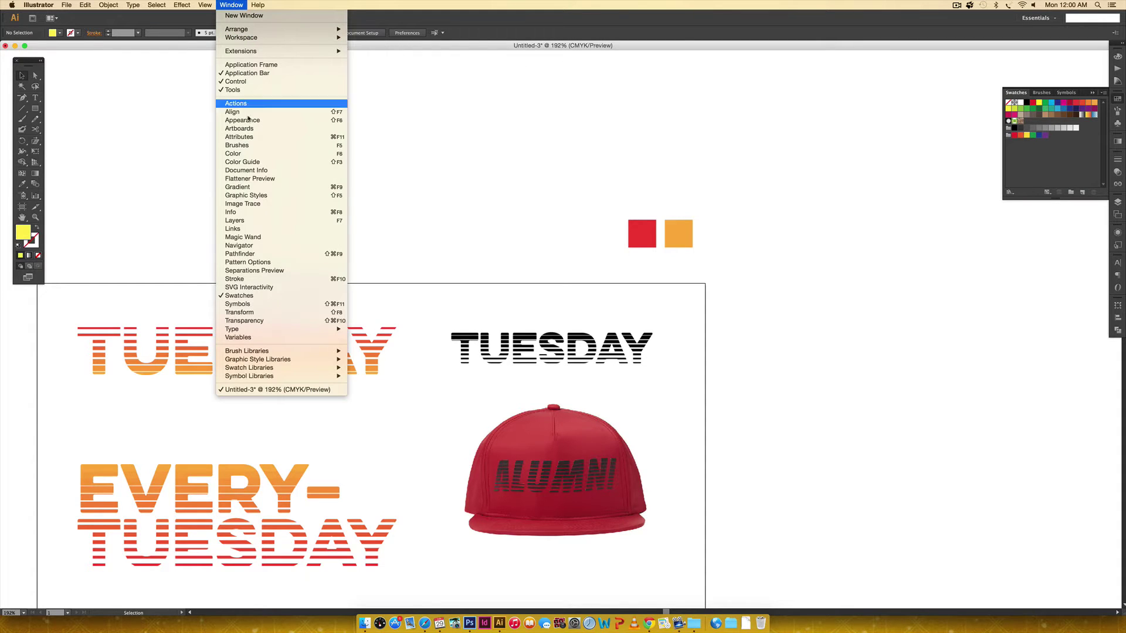
left_click(907, 297)
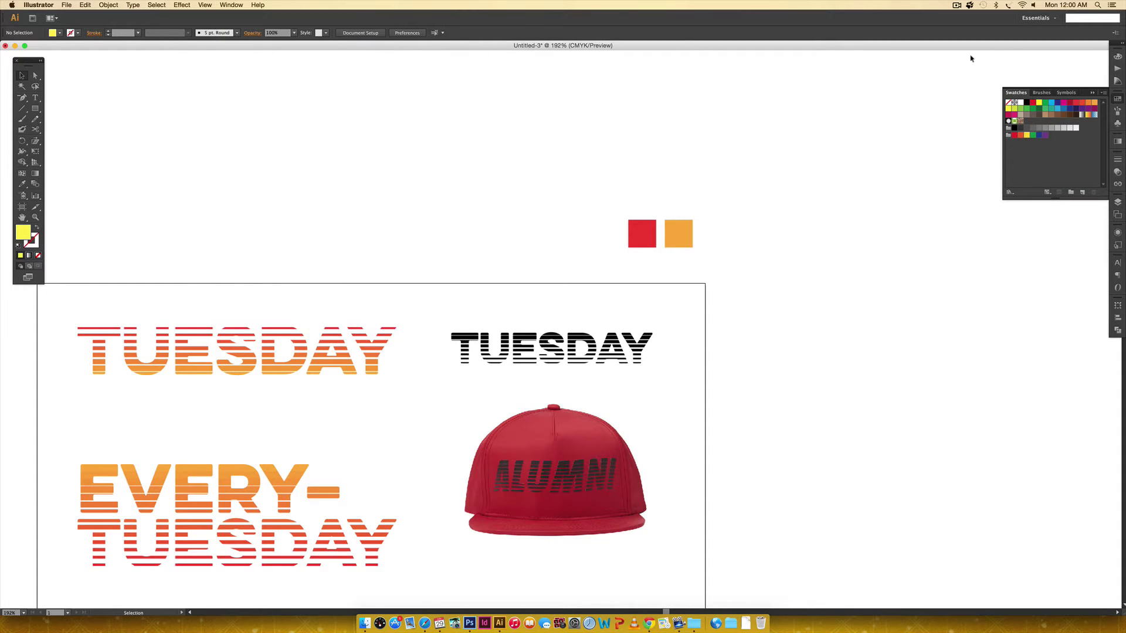
left_click(1104, 92)
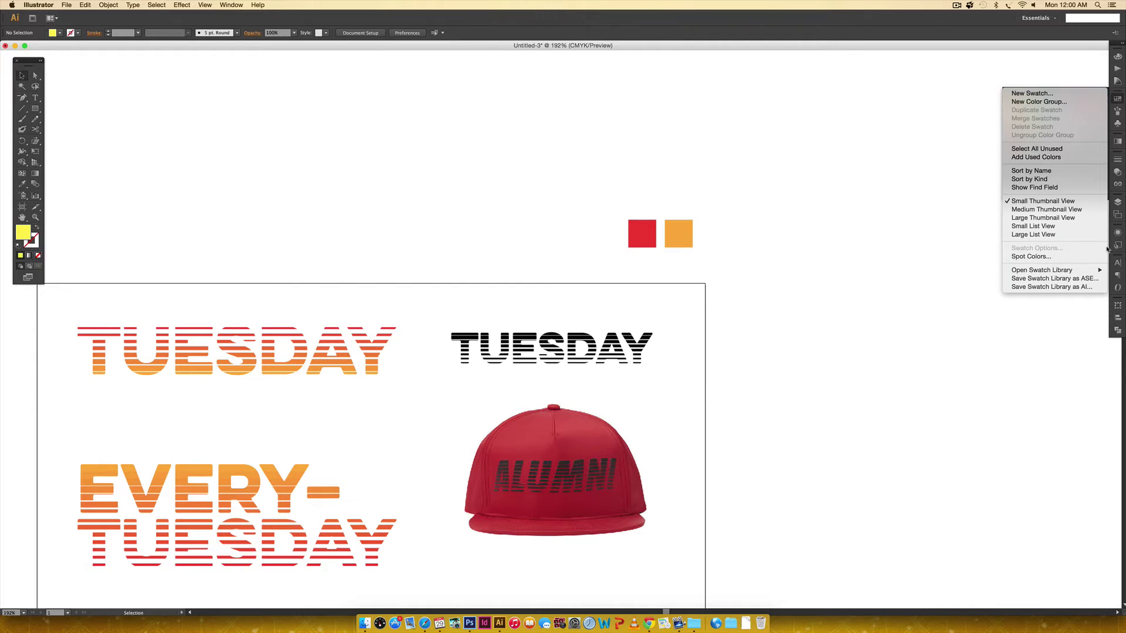
mouse_move(1084, 272)
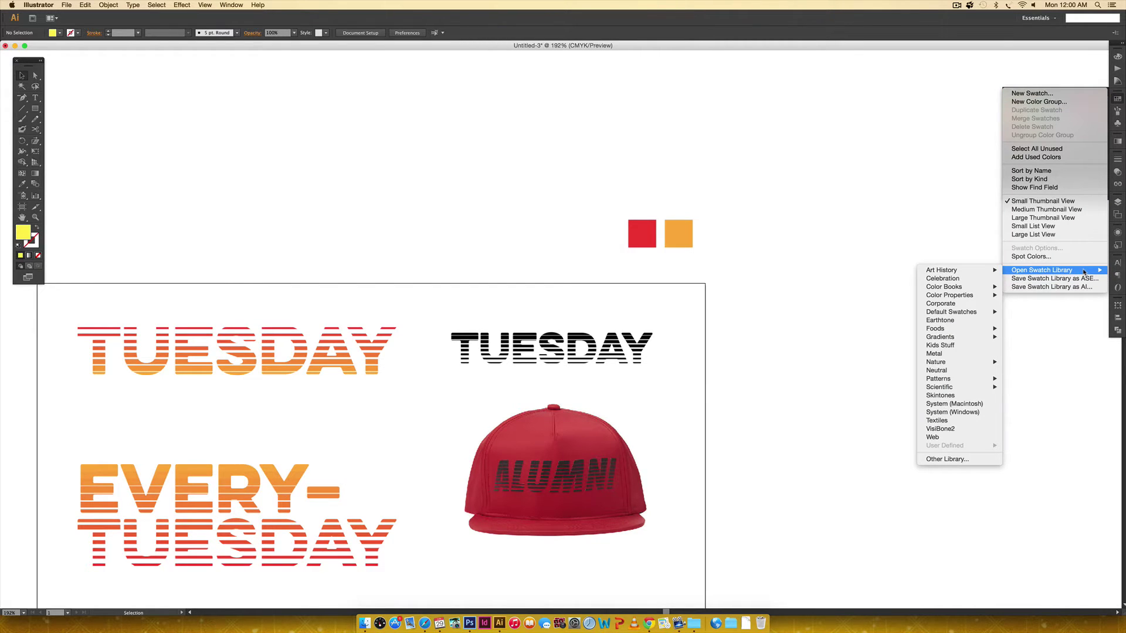
mouse_move(967, 316)
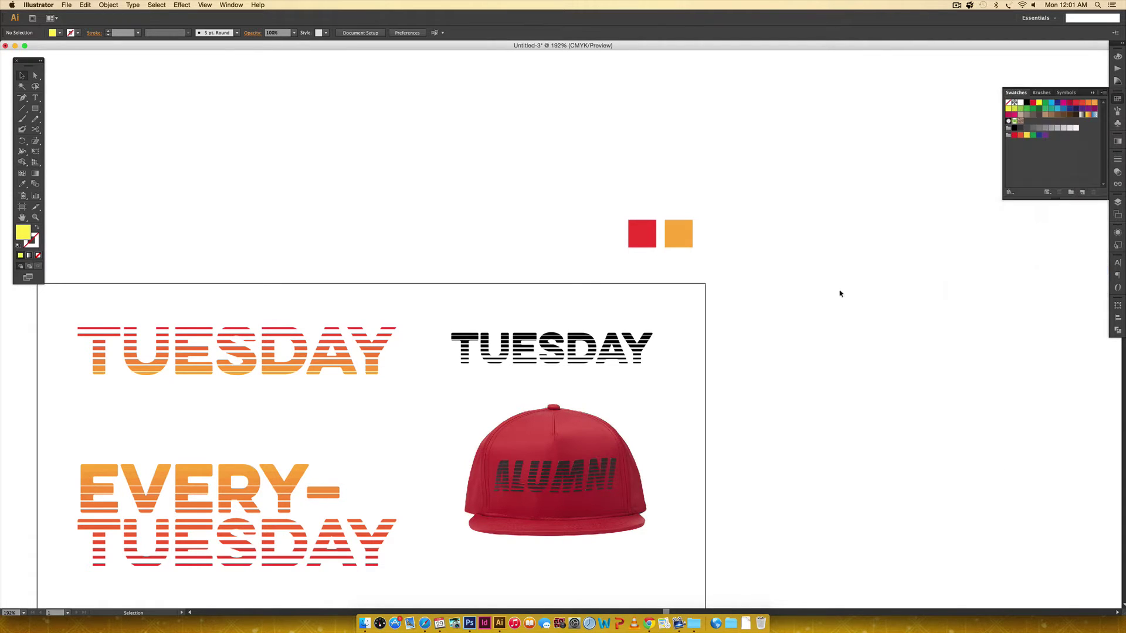
Sample the red square's colour and draw a thin horizontal bar about 2.79 in wide and 0.03 in high beside the colour squares.
left_click(755, 196)
key("m")
key("i")
left_click(633, 235)
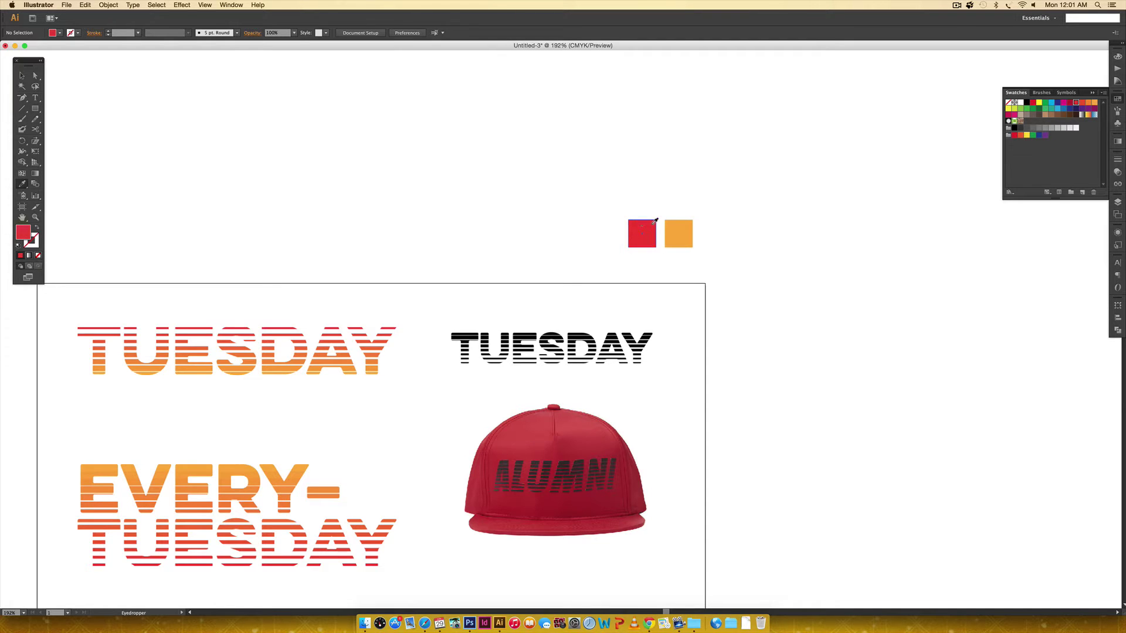
key("m")
left_click_drag(759, 236, 929, 238)
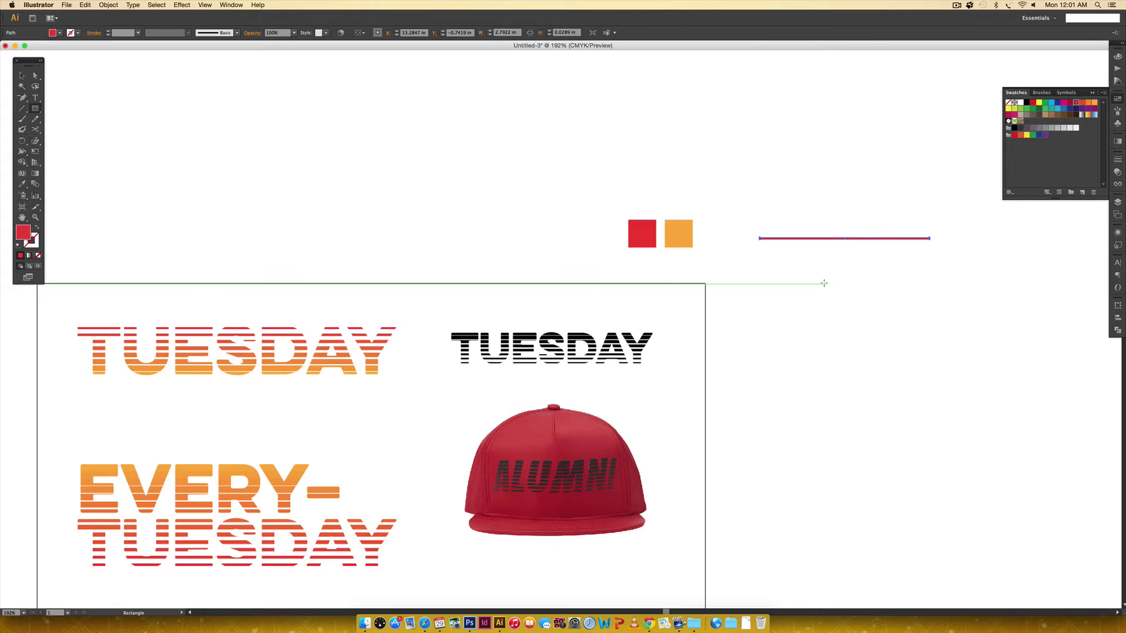
Duplicate the thin red bar below itself and thicken the copy to about 0.12 in high.
key("v")
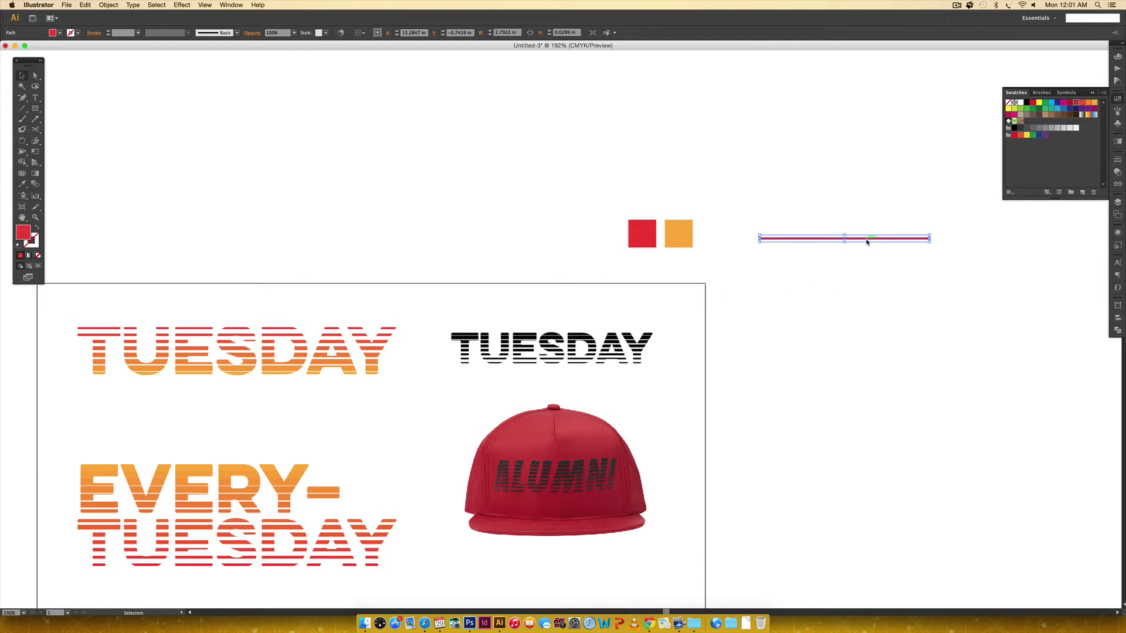
left_click_drag(864, 240, 845, 284)
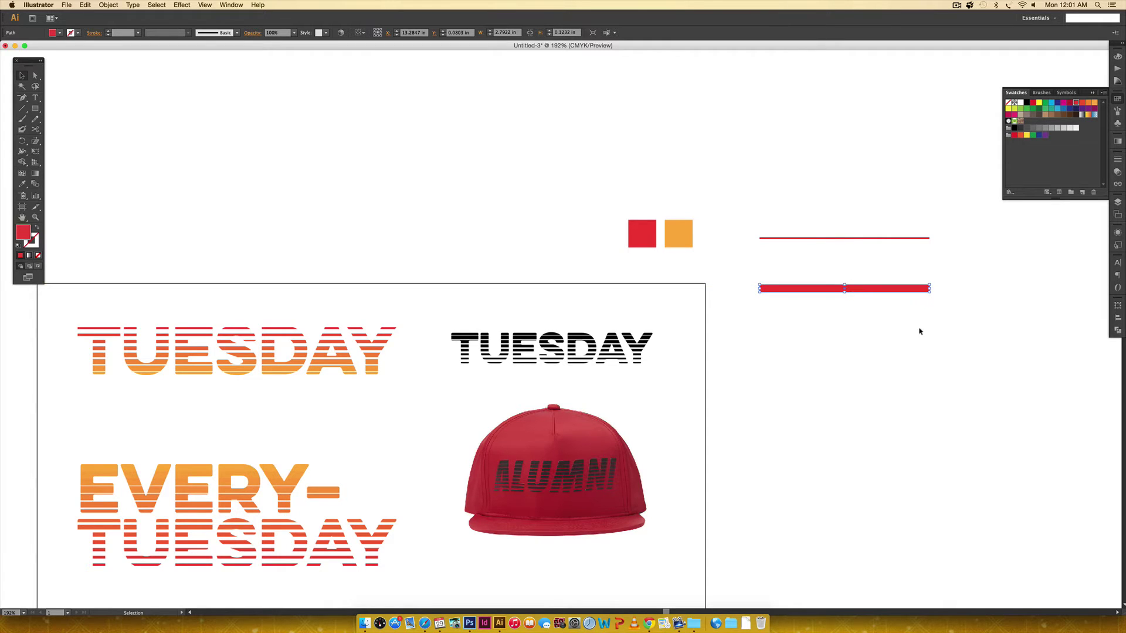
left_click(922, 333)
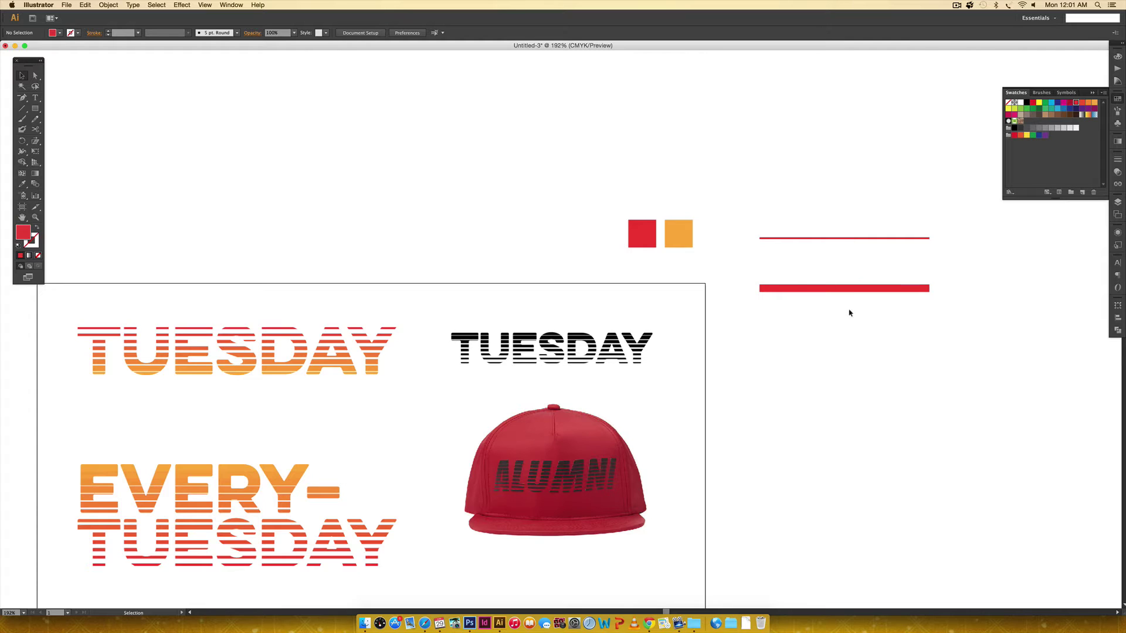
Recolour the thicker lower bar with the orange sampled from the orange square.
left_click(796, 287)
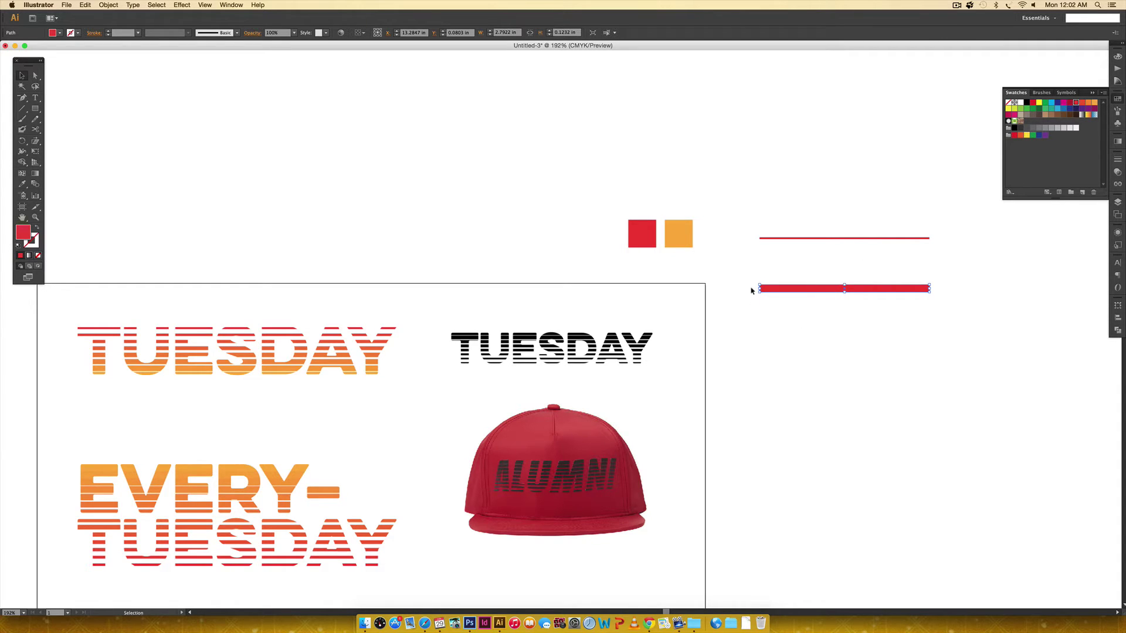
key("i")
left_click(677, 233)
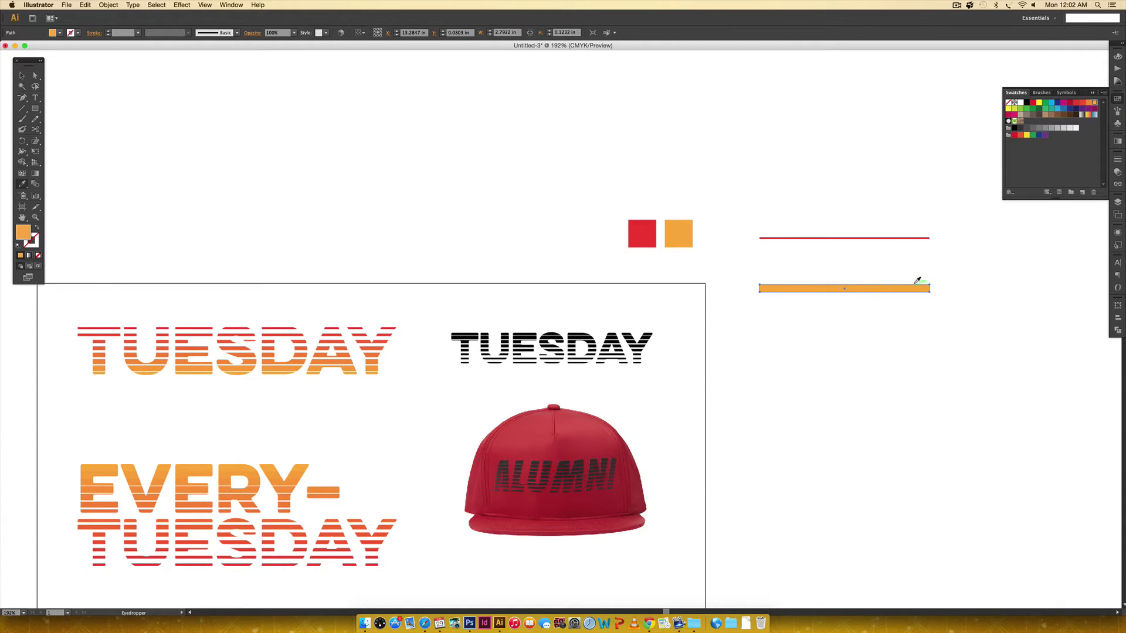
key("v")
left_click(1003, 324)
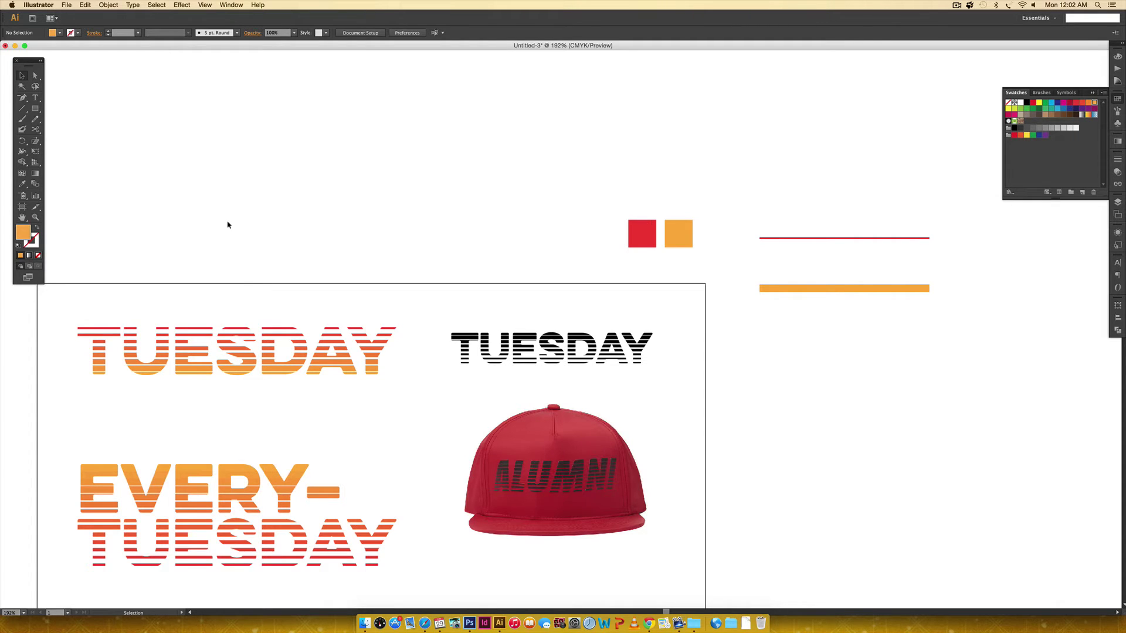
Blend the thick orange bar with the thin red bar using 8 specified steps.
double_click(35, 186)
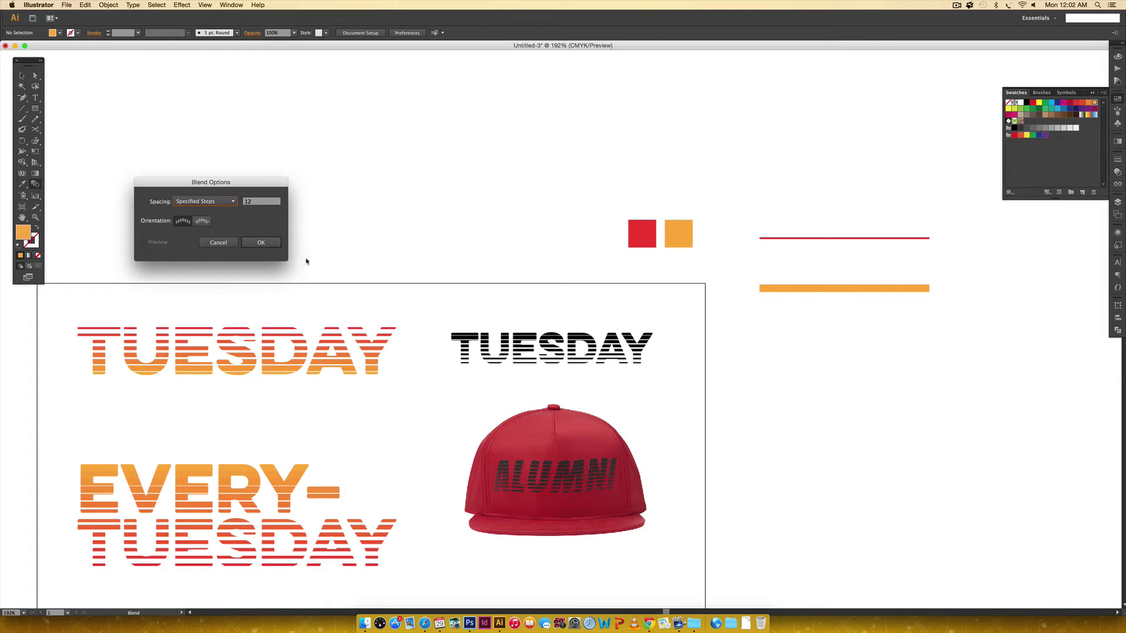
left_click_drag(228, 186, 525, 172)
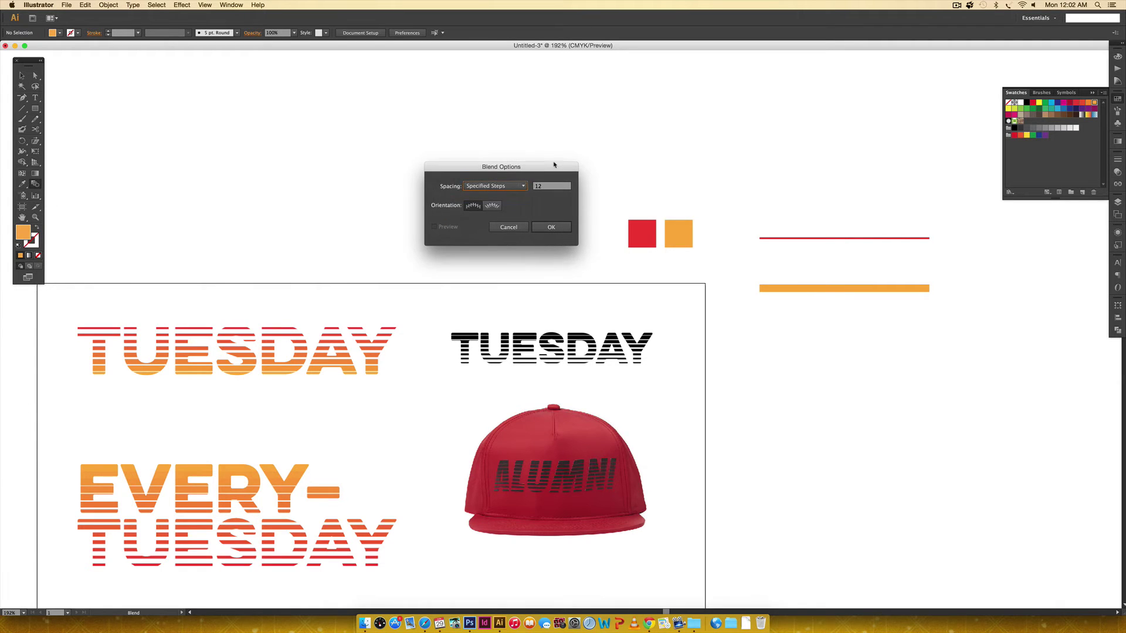
left_click(510, 187)
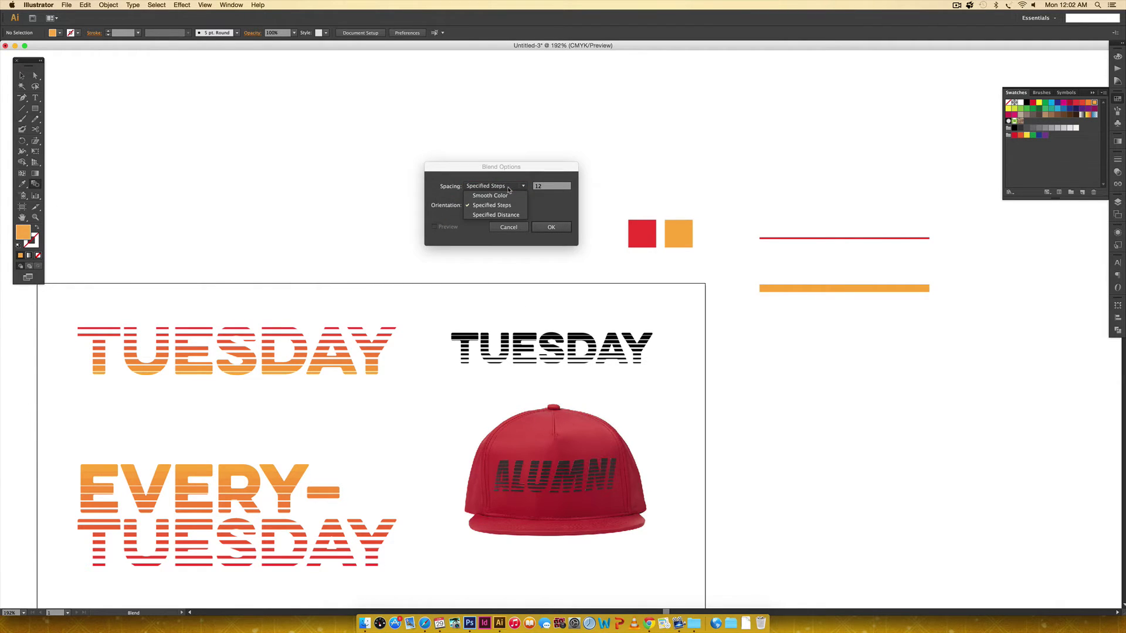
left_click(507, 196)
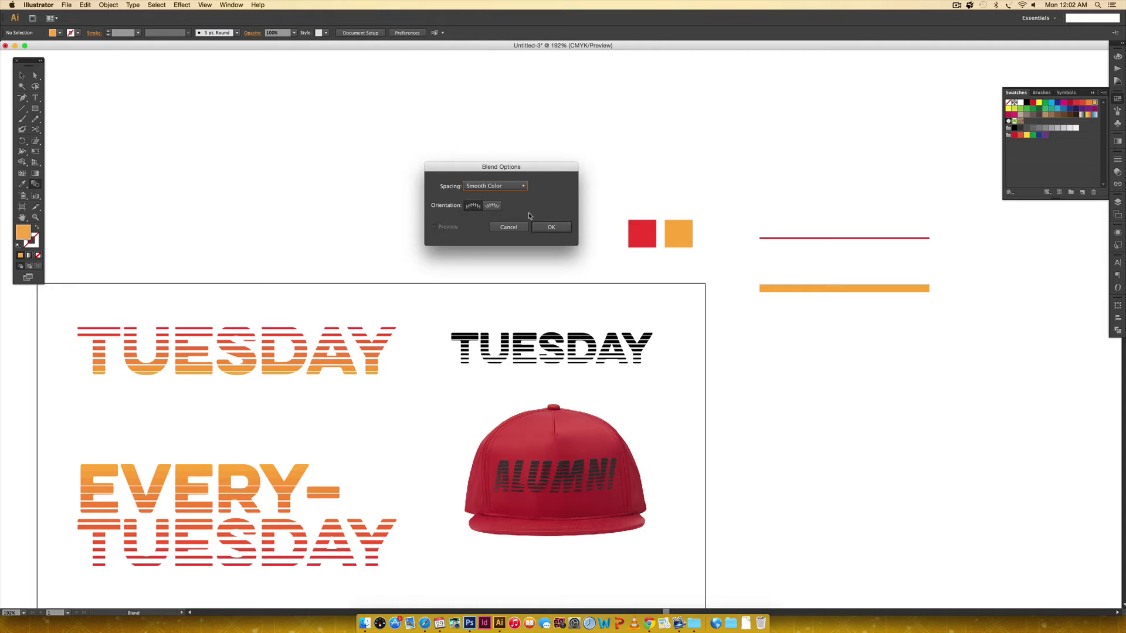
left_click(509, 189)
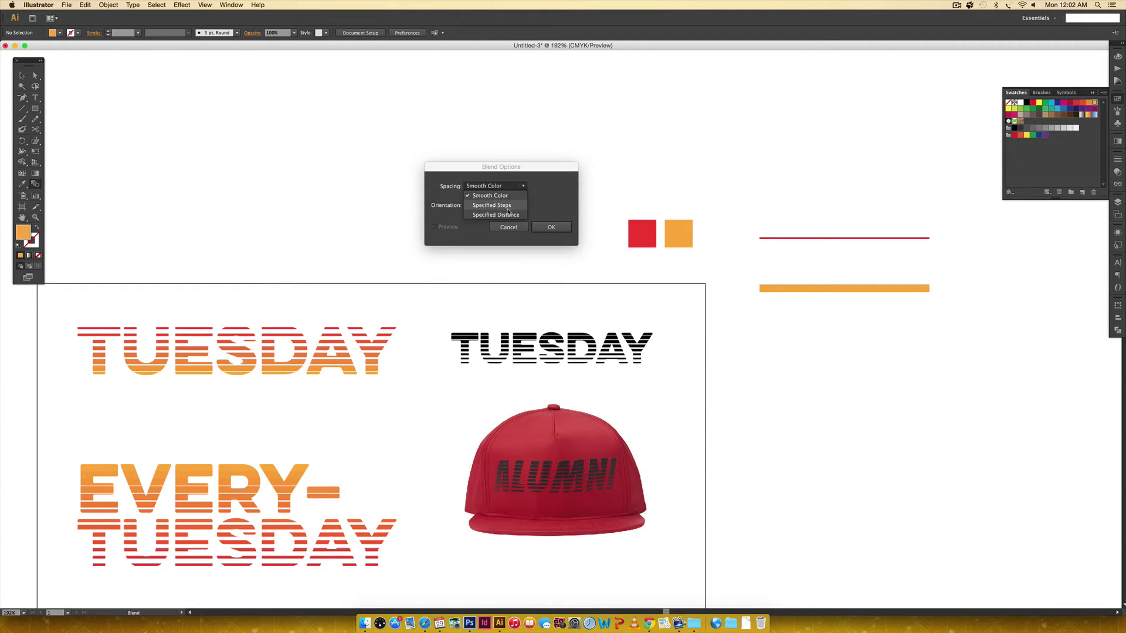
left_click(508, 209)
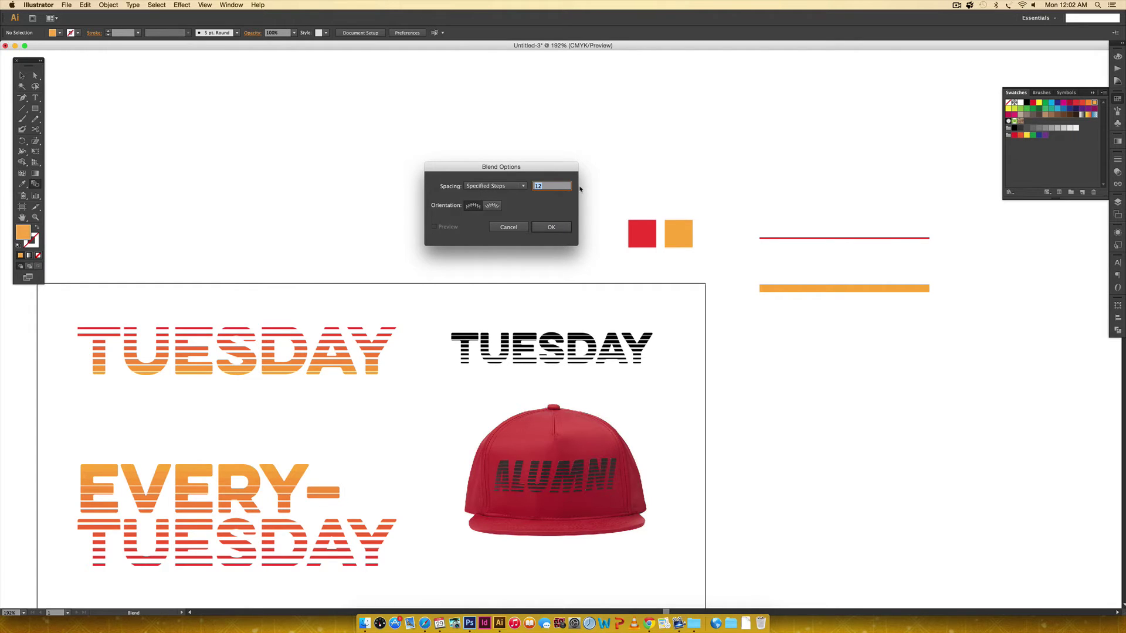
type("8")
key("Return")
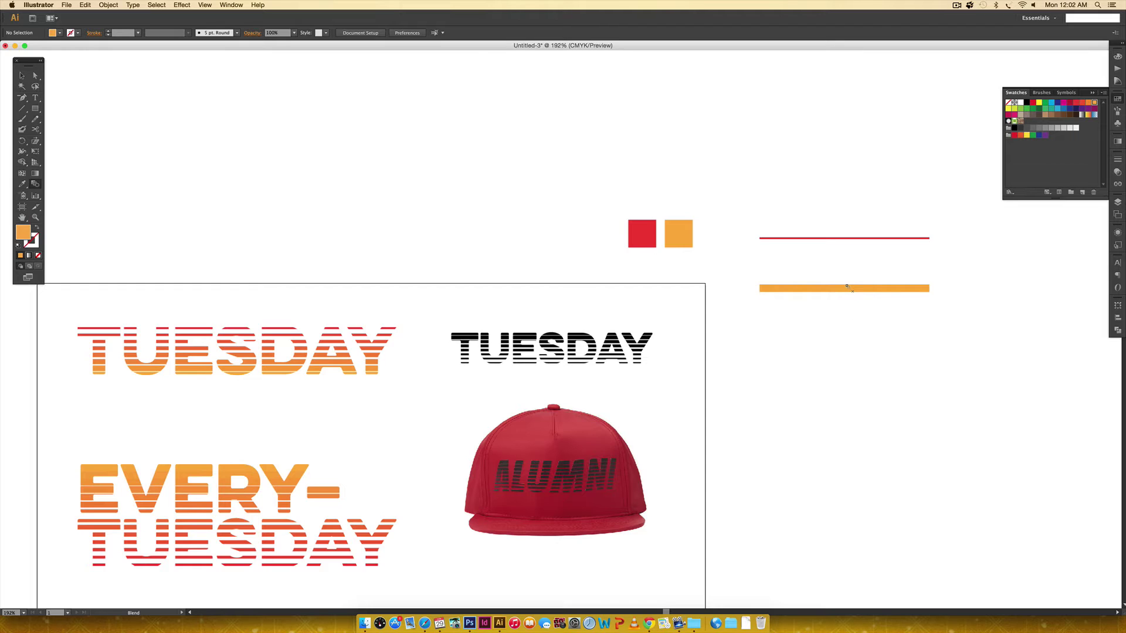
left_click(840, 238)
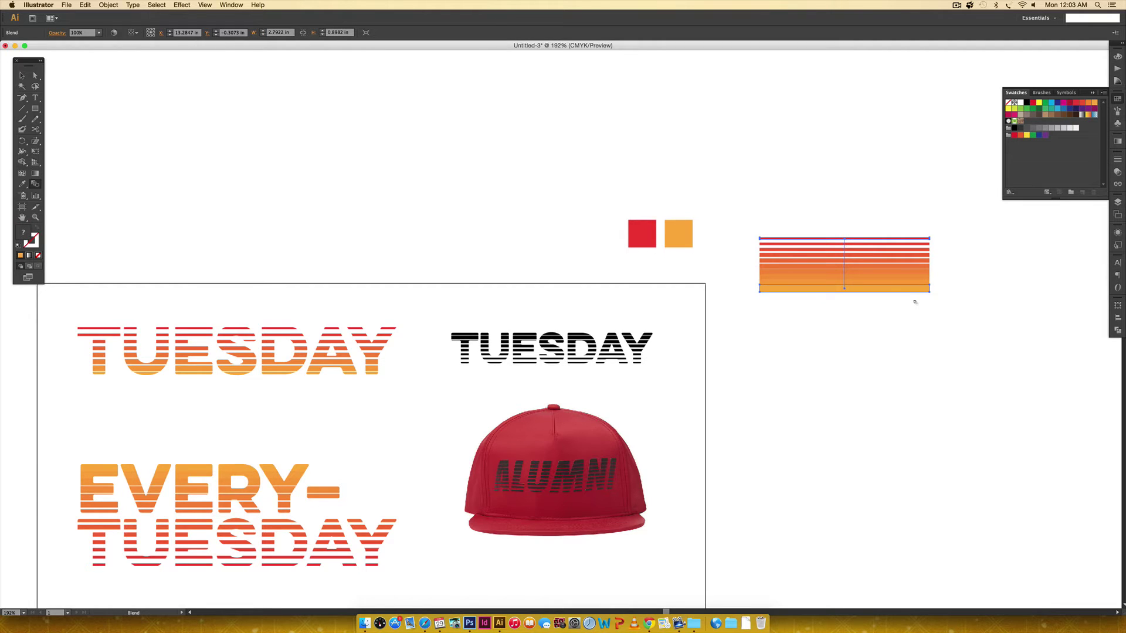
Expand the blend's object and fill and ungroup it into separate bars.
key("v")
left_click(106, 5)
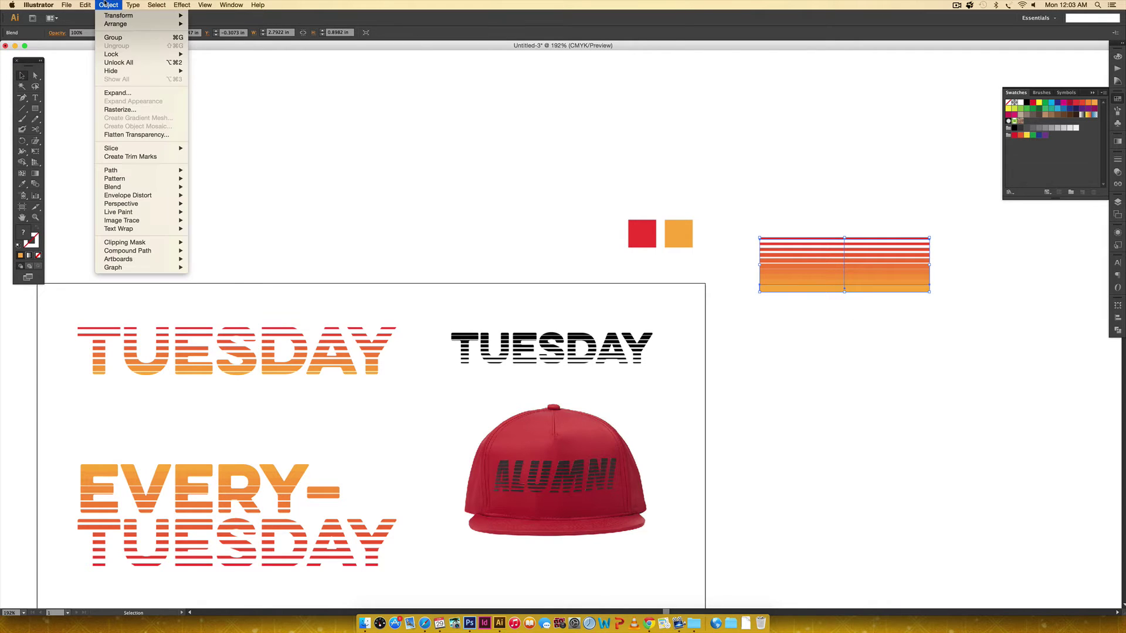
left_click(117, 93)
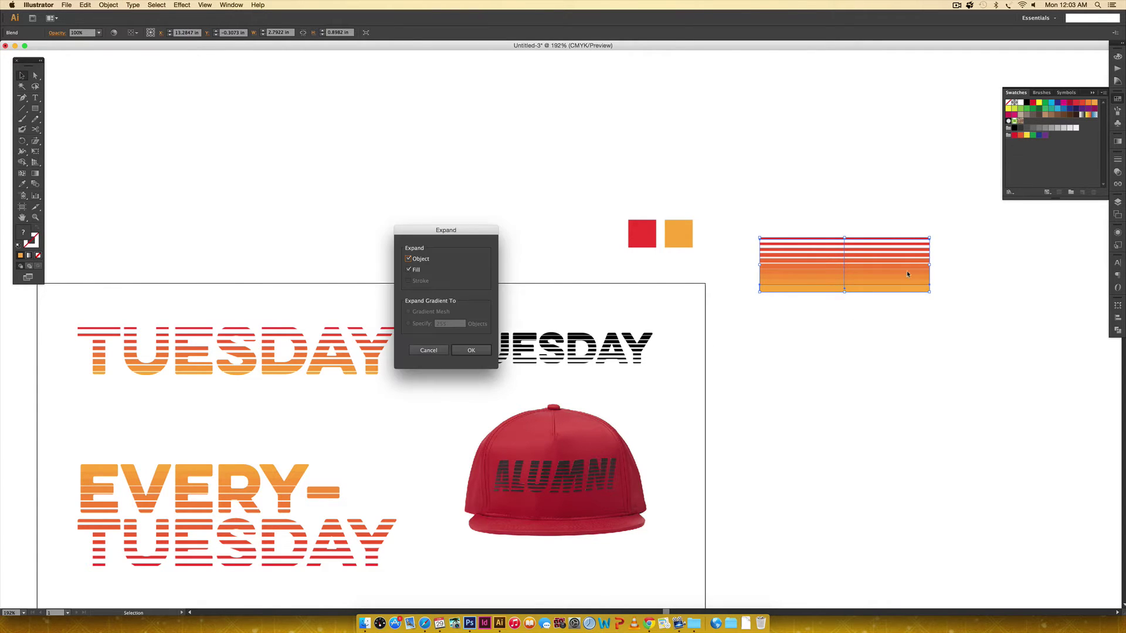
left_click(471, 351)
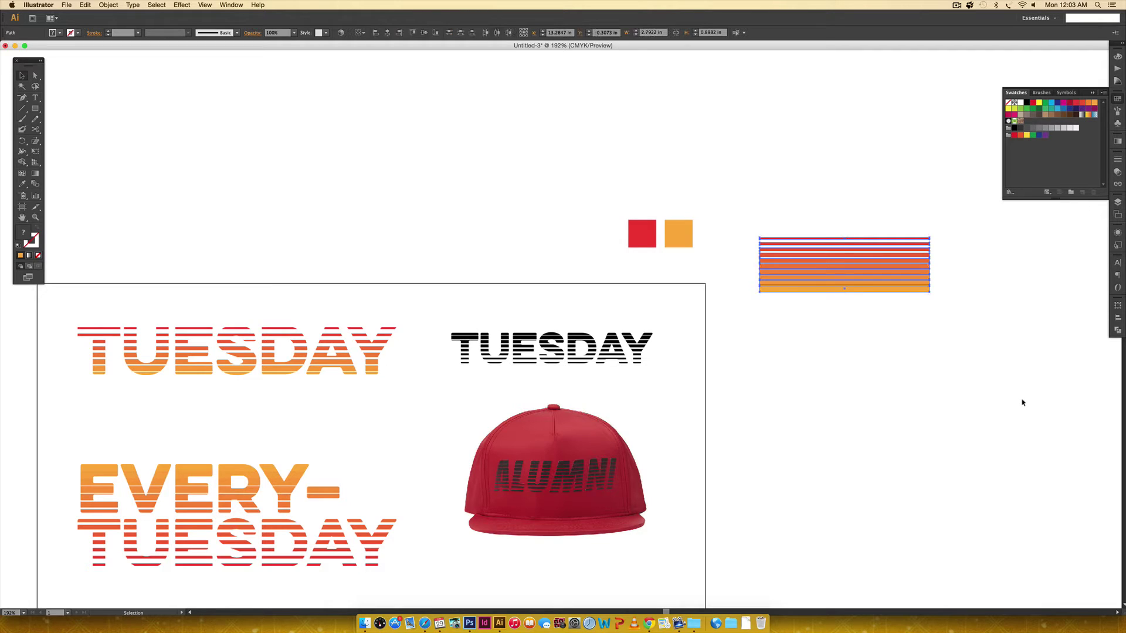
left_click(947, 330)
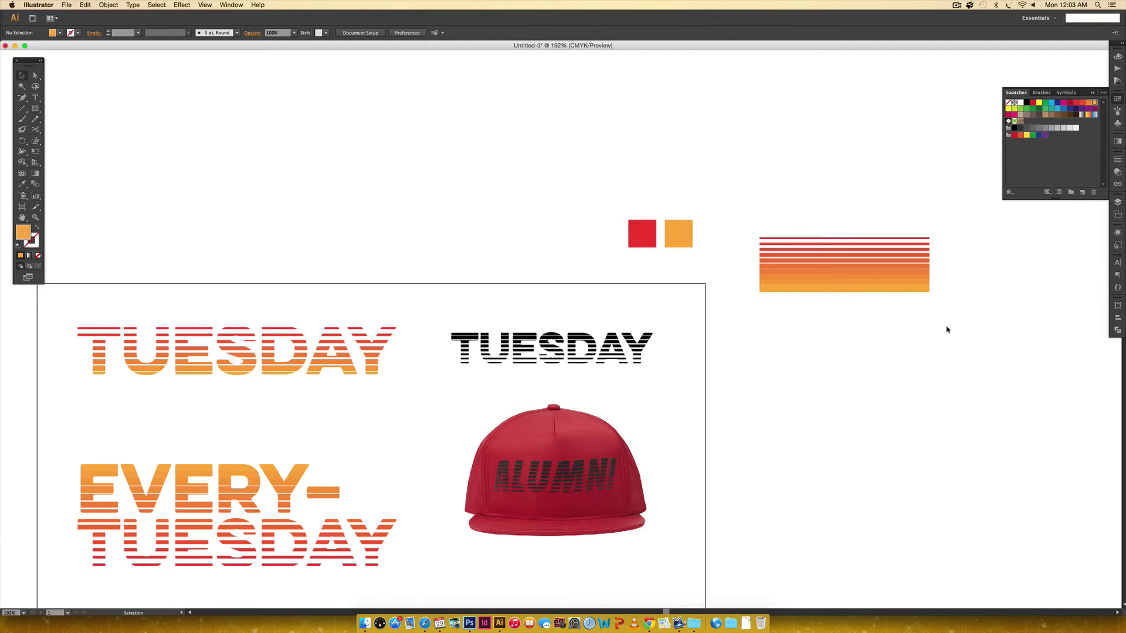
Move the lowest orange bar down about 0.35 in and distribute all the bars evenly by their vertical centers.
left_click(904, 290)
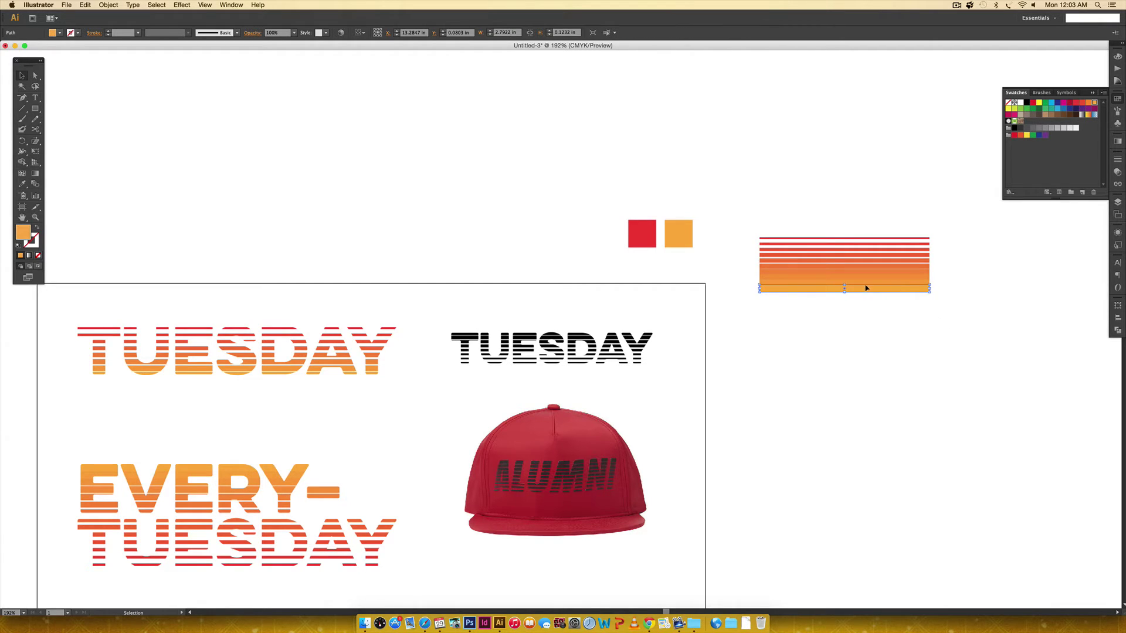
left_click_drag(865, 288, 866, 310)
left_click_drag(945, 207, 769, 397)
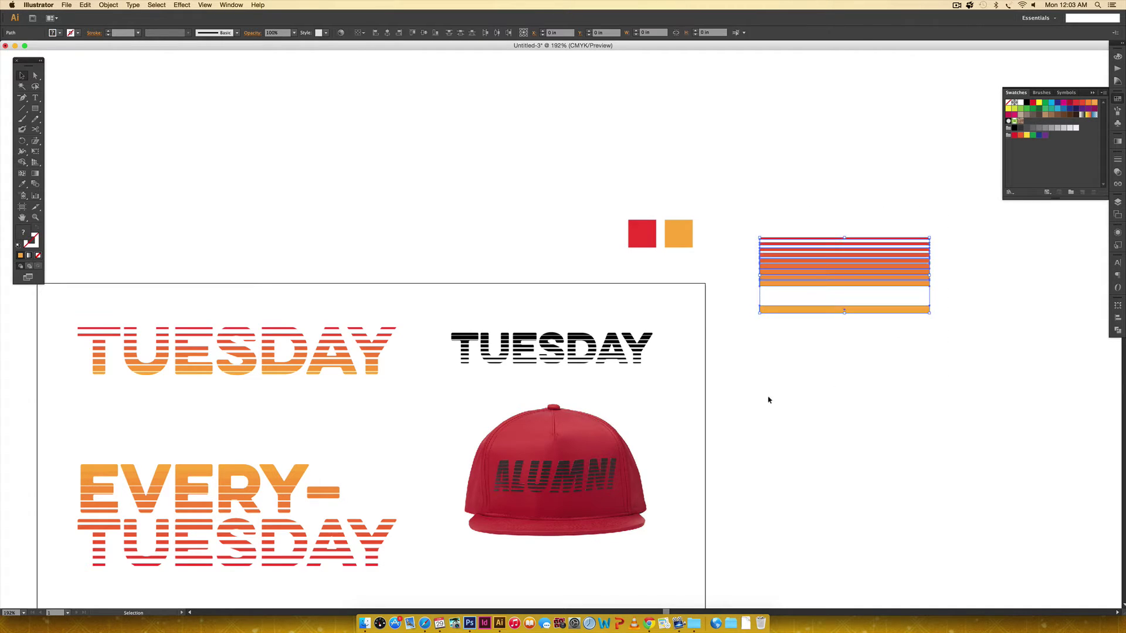
left_click(460, 34)
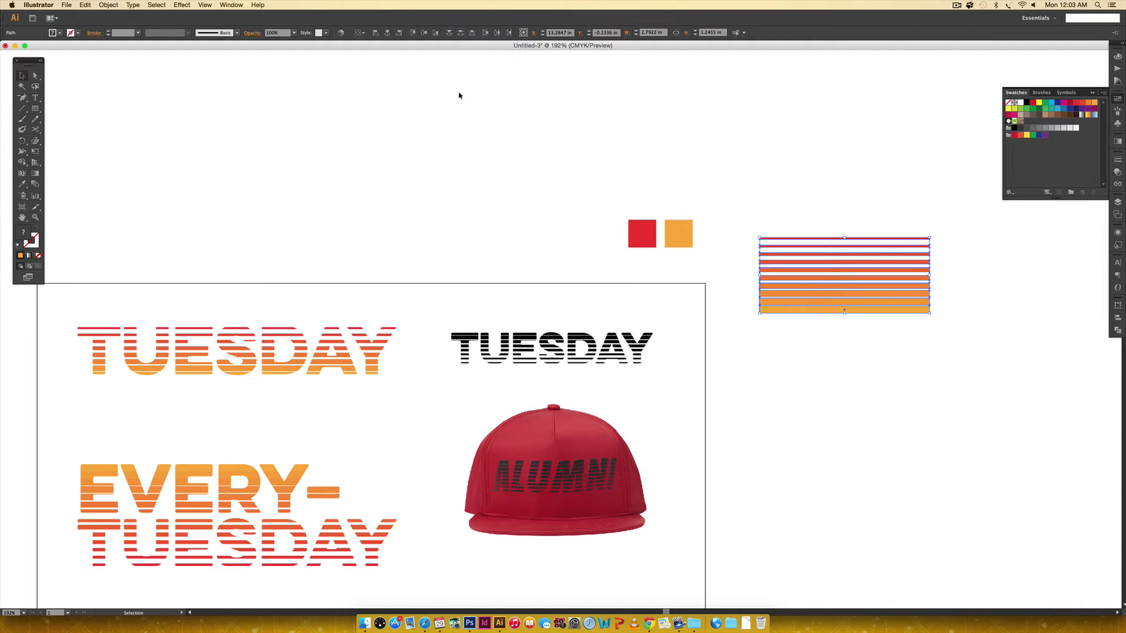
left_click(1000, 413)
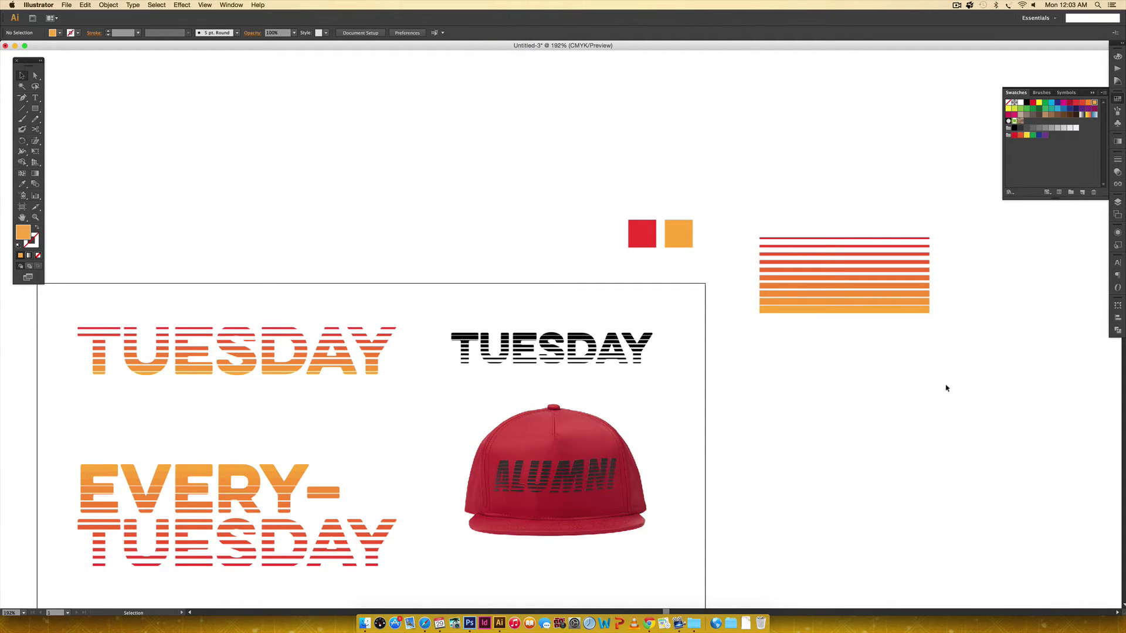
Group all the evenly spaced gradient bars into one object.
left_click_drag(966, 146, 744, 355)
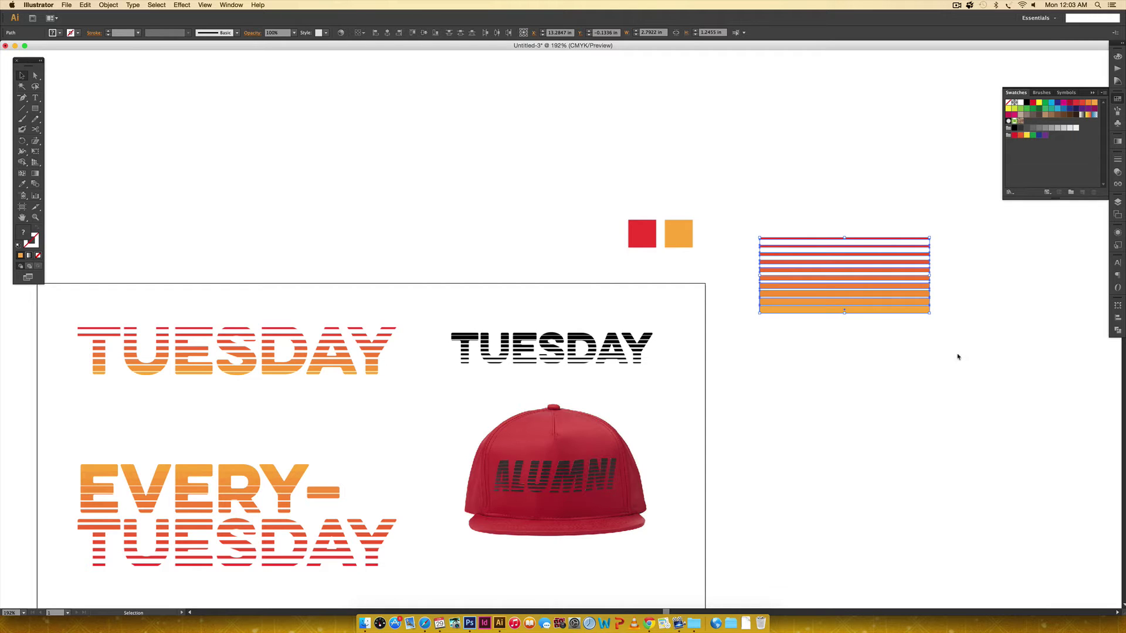
key("super+g")
left_click(975, 362)
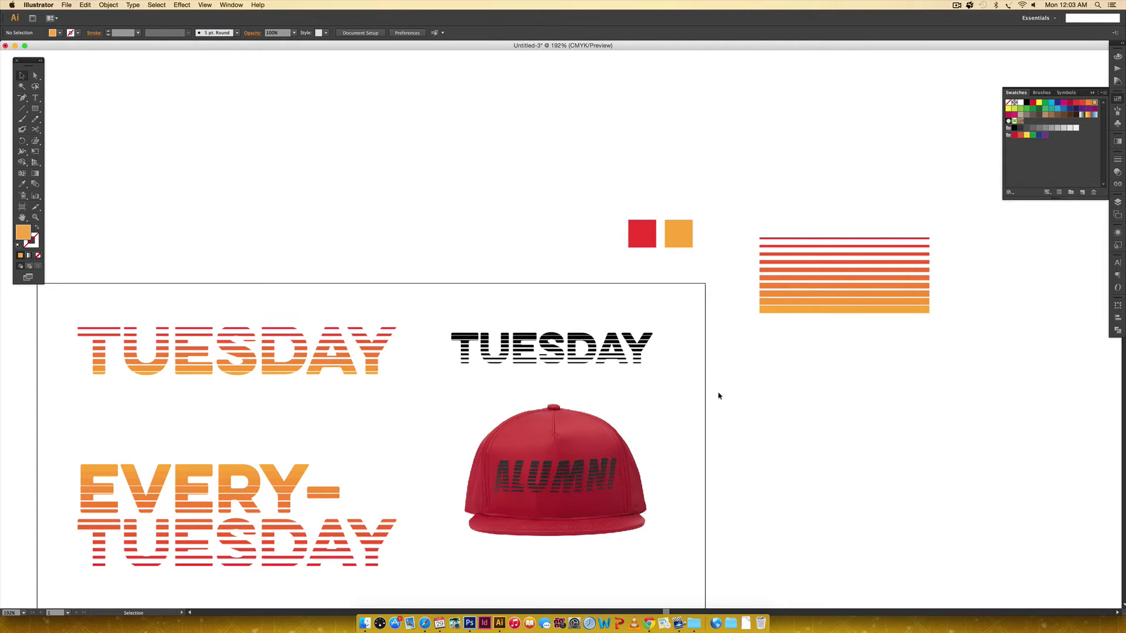
scroll(336, 396, "down", 2)
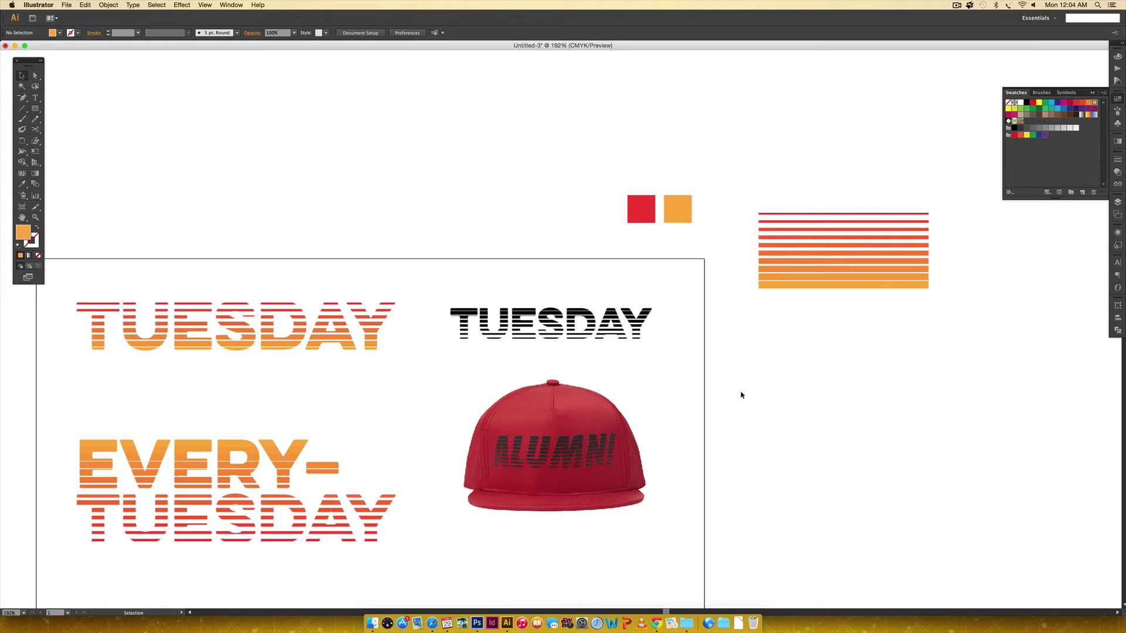
scroll(742, 396, "right", 3)
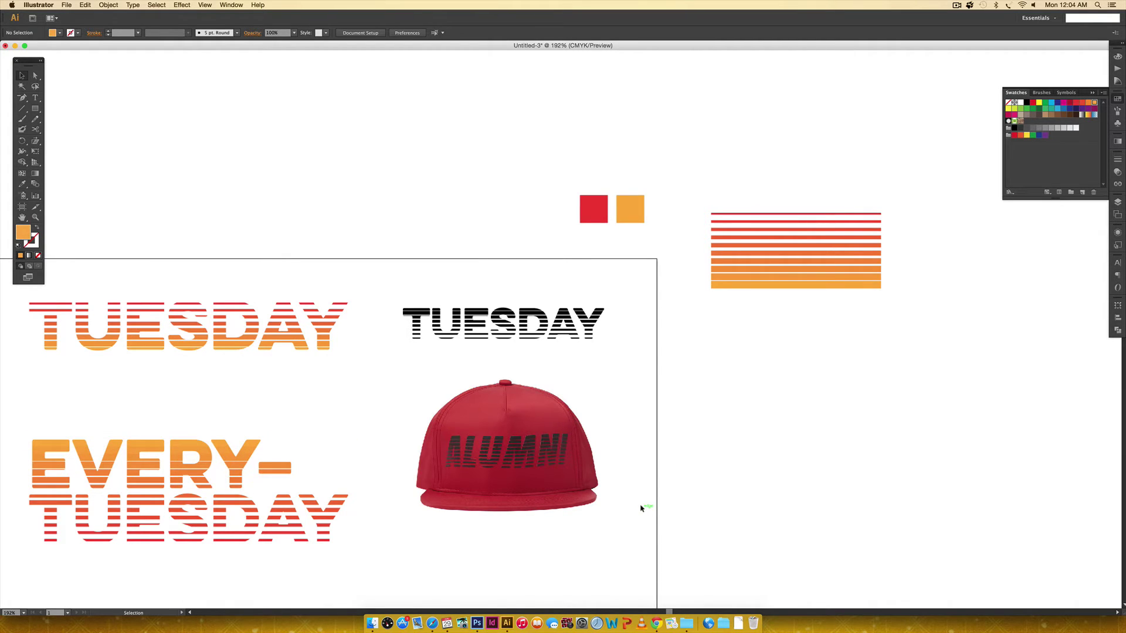
Place the black TUESDAY text just below the gradient bars and convert it to outlines.
scroll(641, 508, "right", 3)
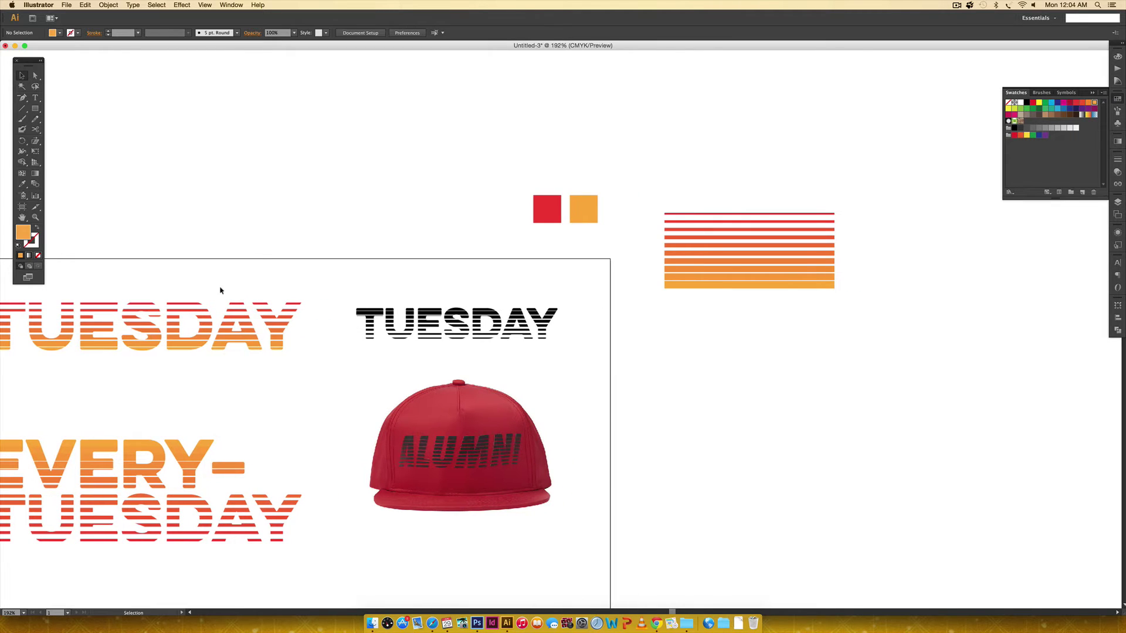
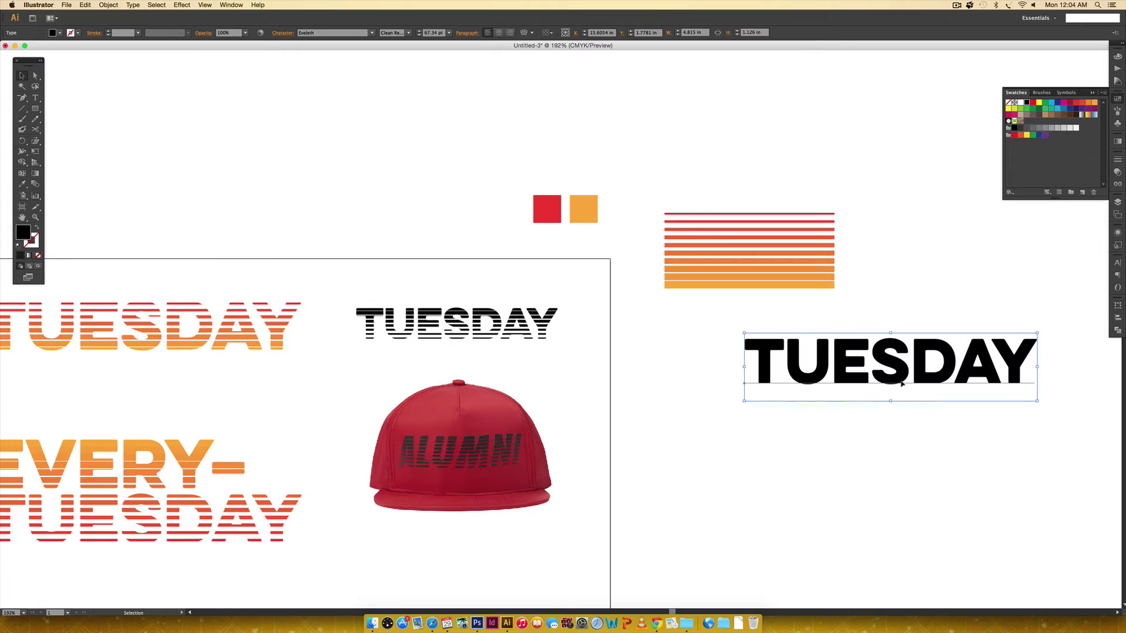
left_click_drag(949, 366, 833, 393)
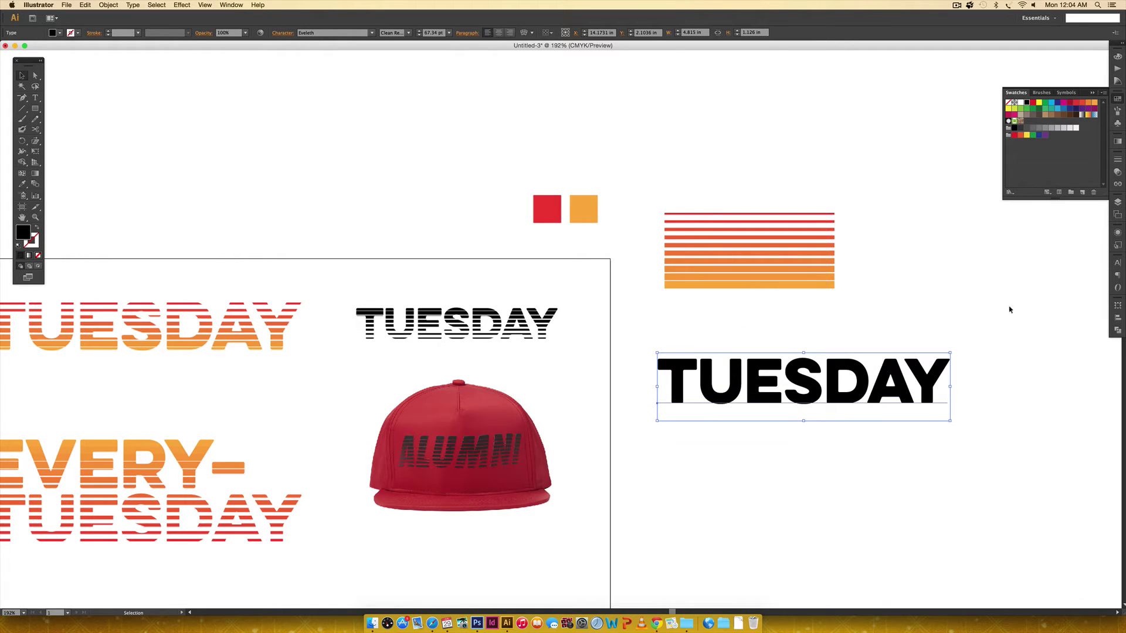
left_click_drag(796, 380, 796, 353)
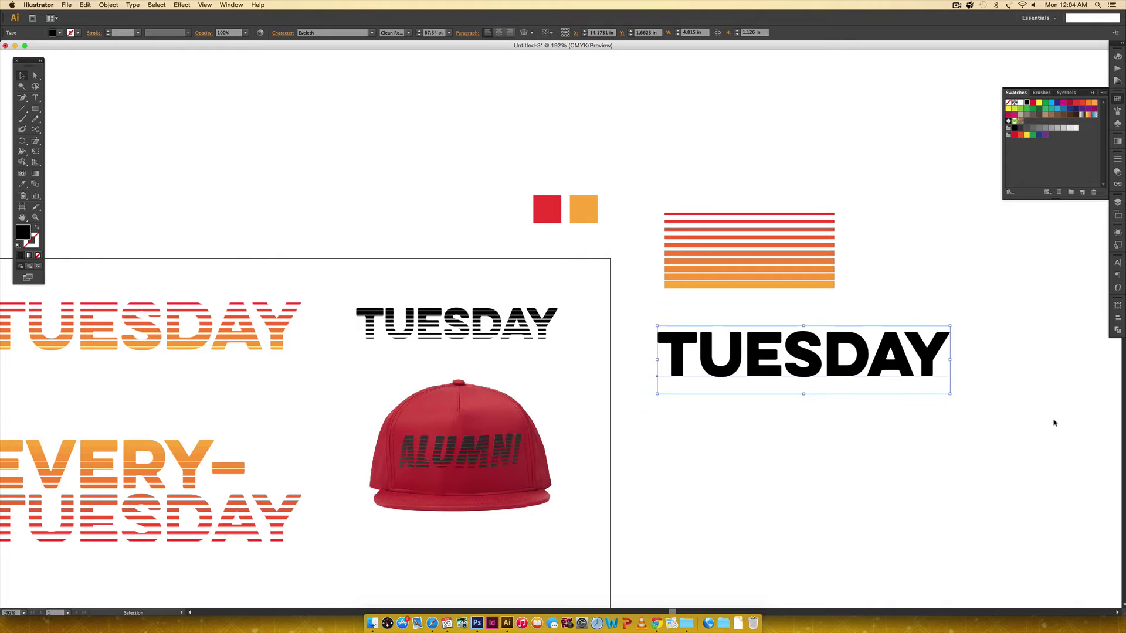
left_click(132, 5)
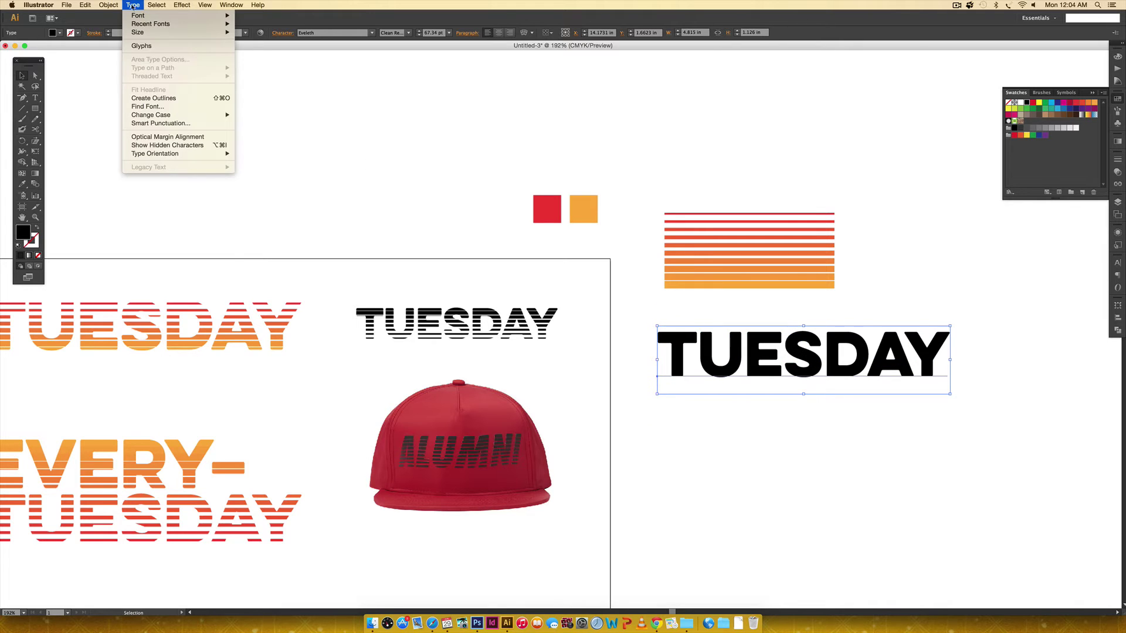
left_click(142, 98)
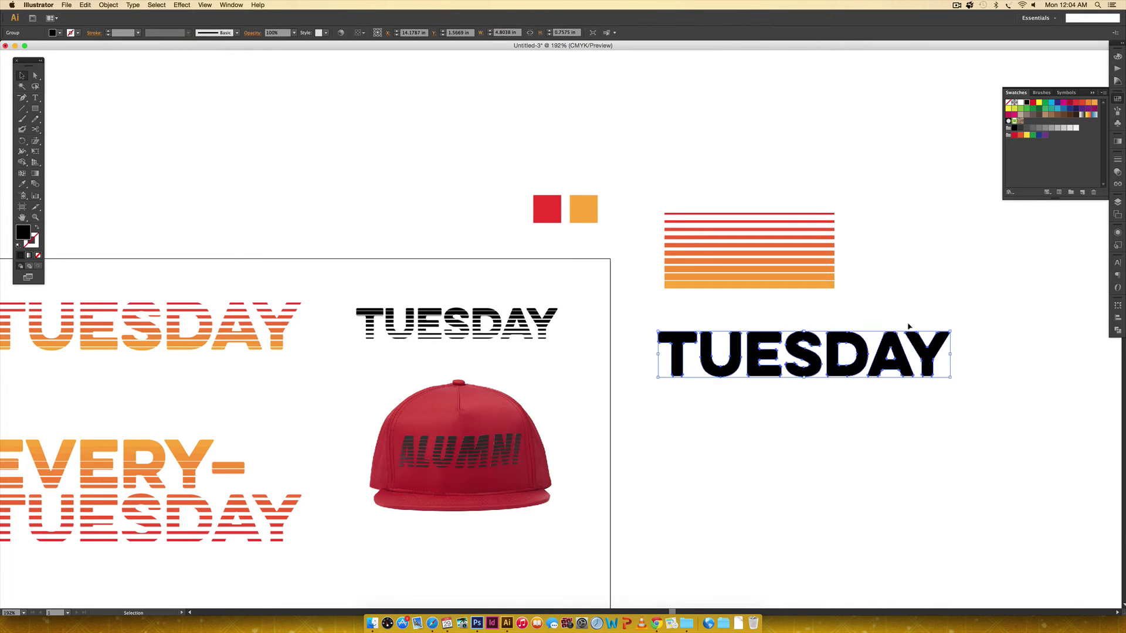
left_click_drag(903, 364, 991, 490)
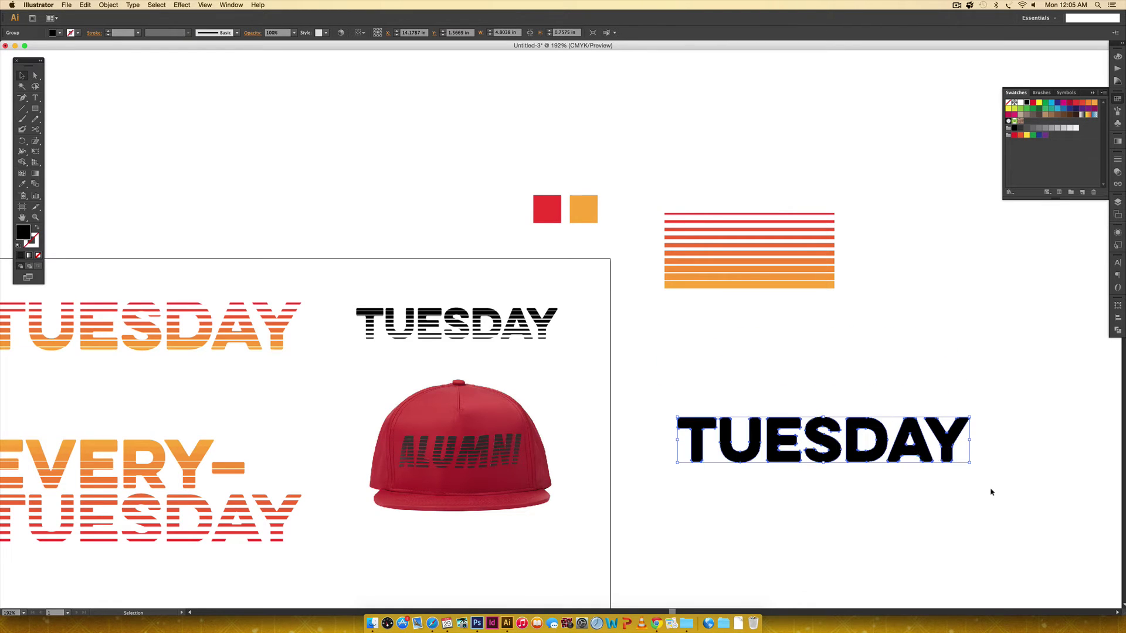
key("super+z")
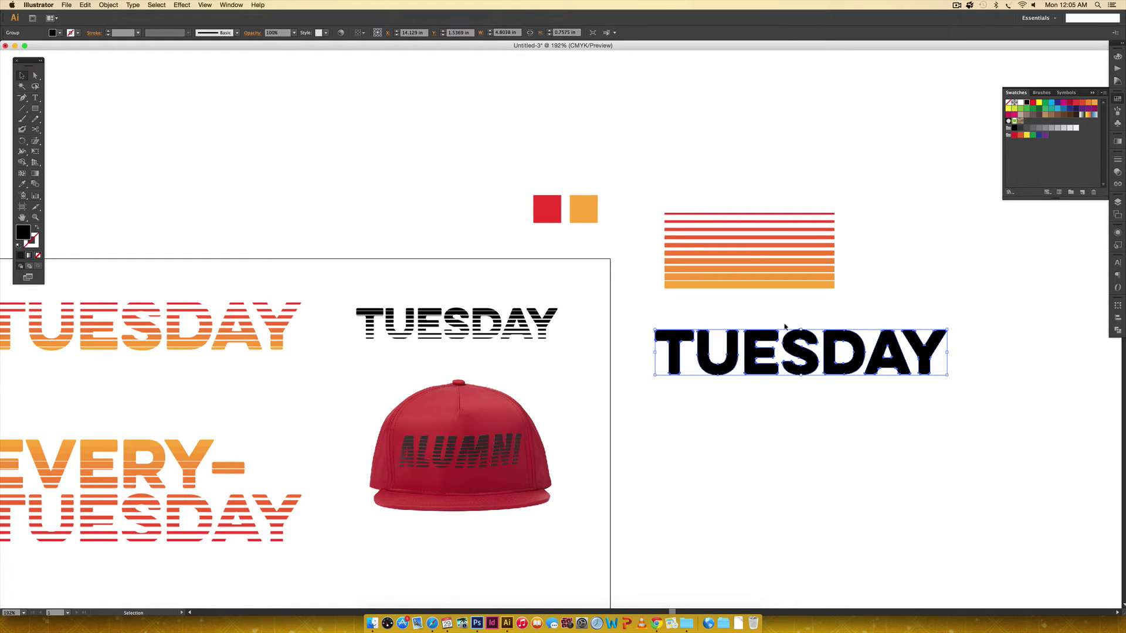
Duplicate the gradient bar group over the TUESDAY outlines and stretch the copy to about 5.13 in wide so it spans the word.
left_click(747, 262)
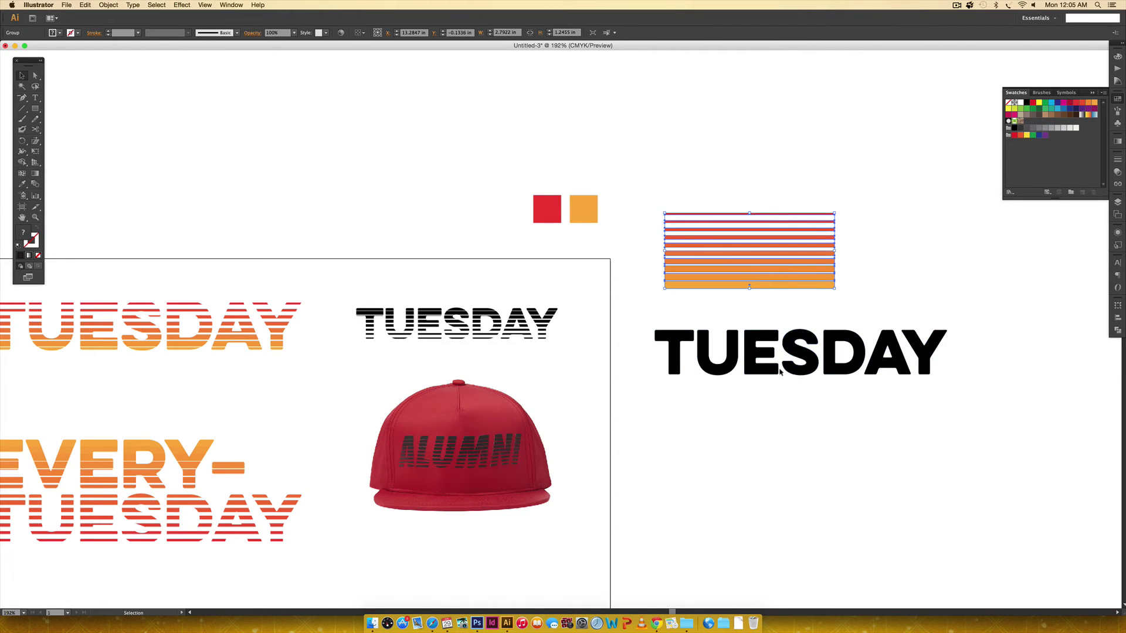
left_click(844, 304)
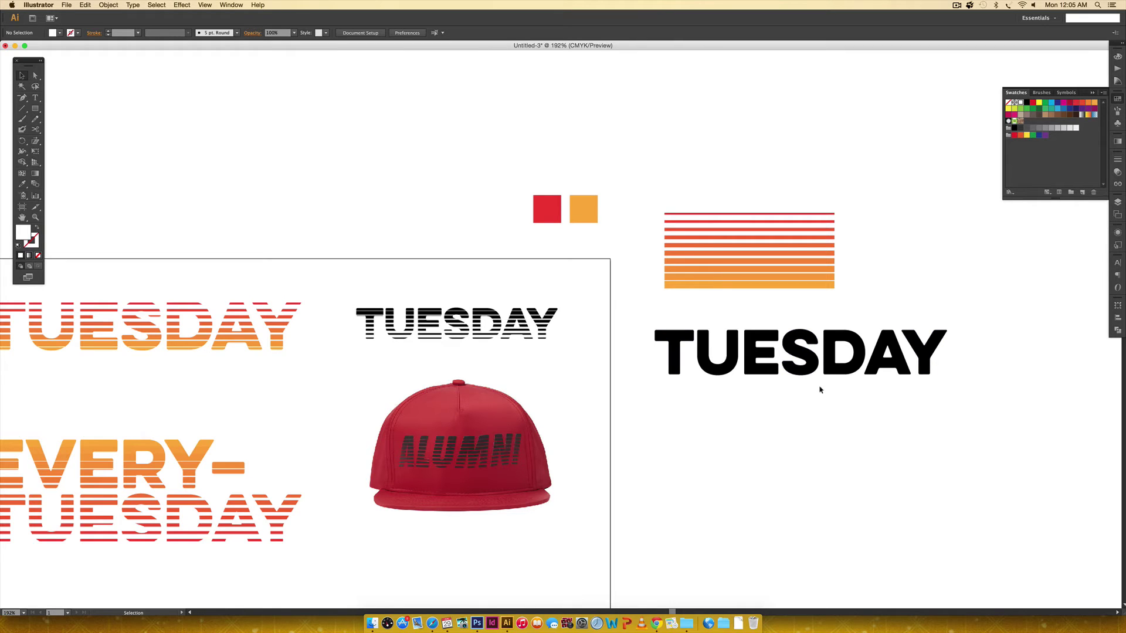
left_click(766, 268)
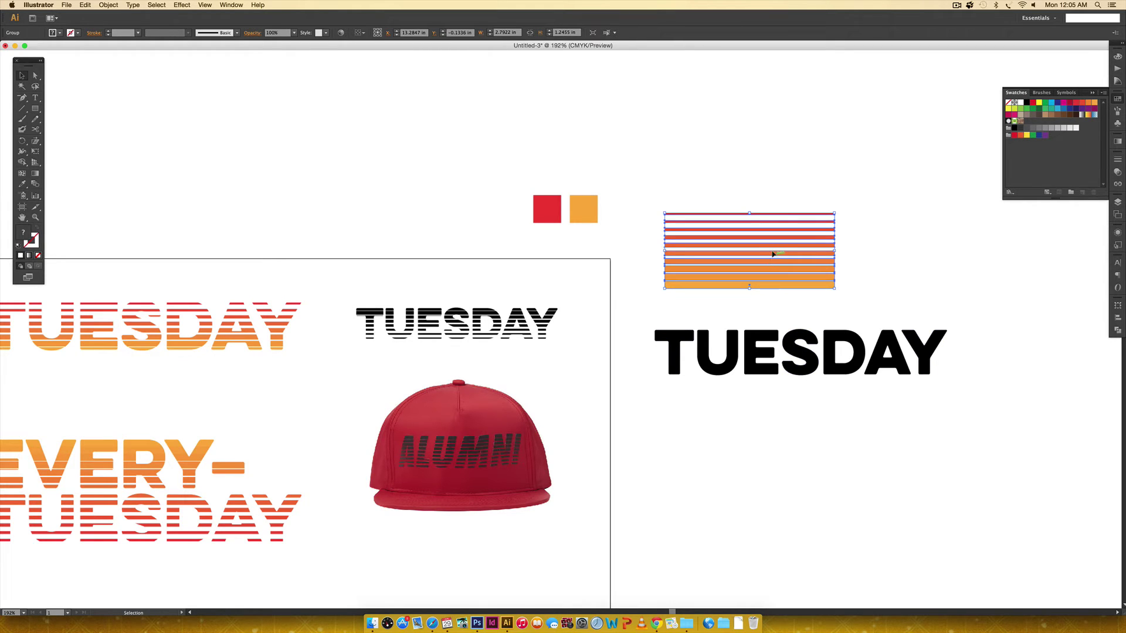
left_click_drag(774, 251, 760, 351)
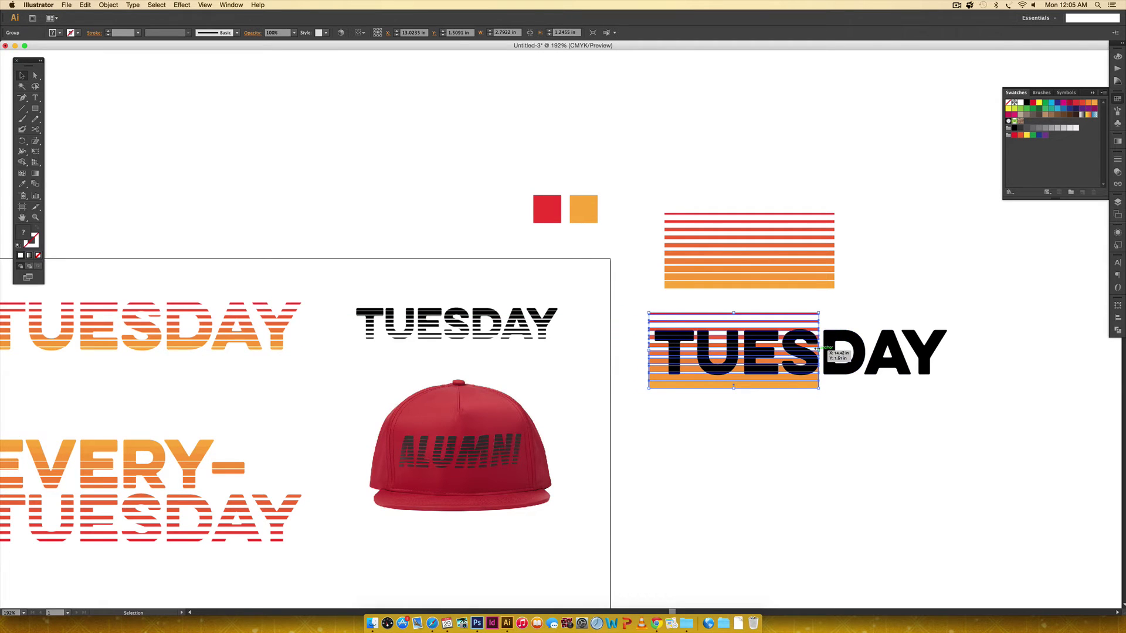
left_click_drag(815, 349, 961, 349)
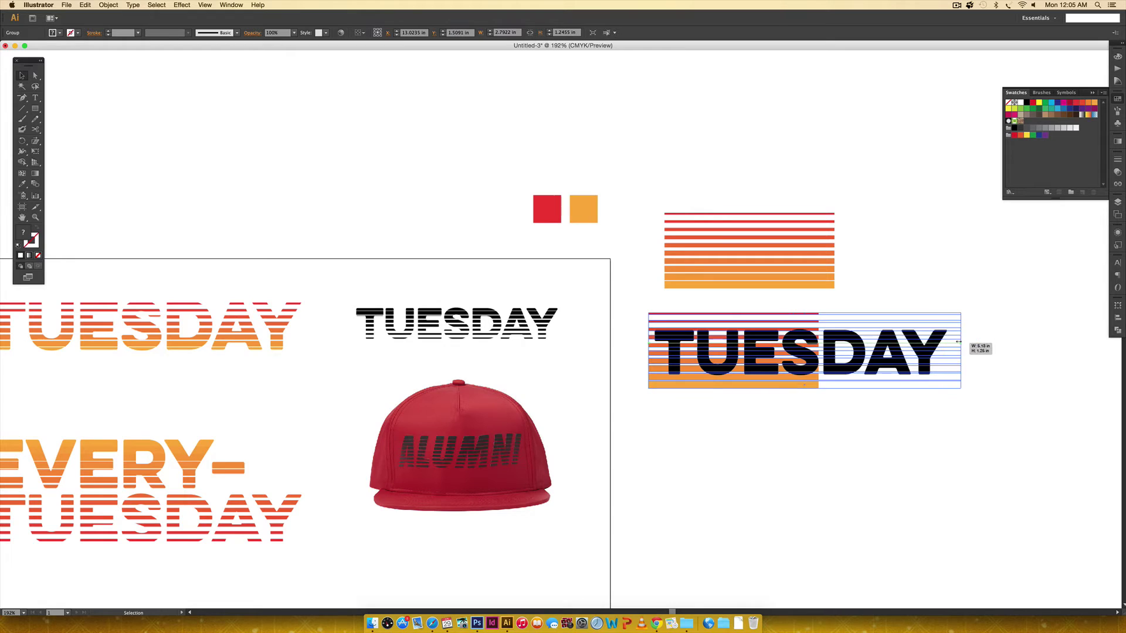
left_click(1013, 415)
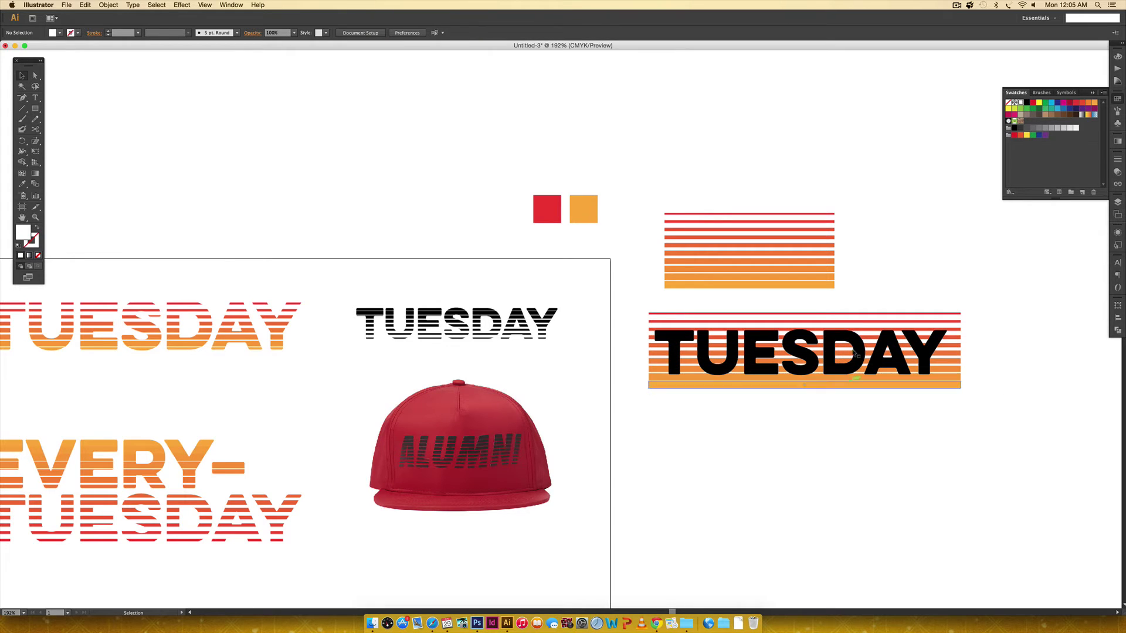
left_click(955, 380)
right_click(950, 376)
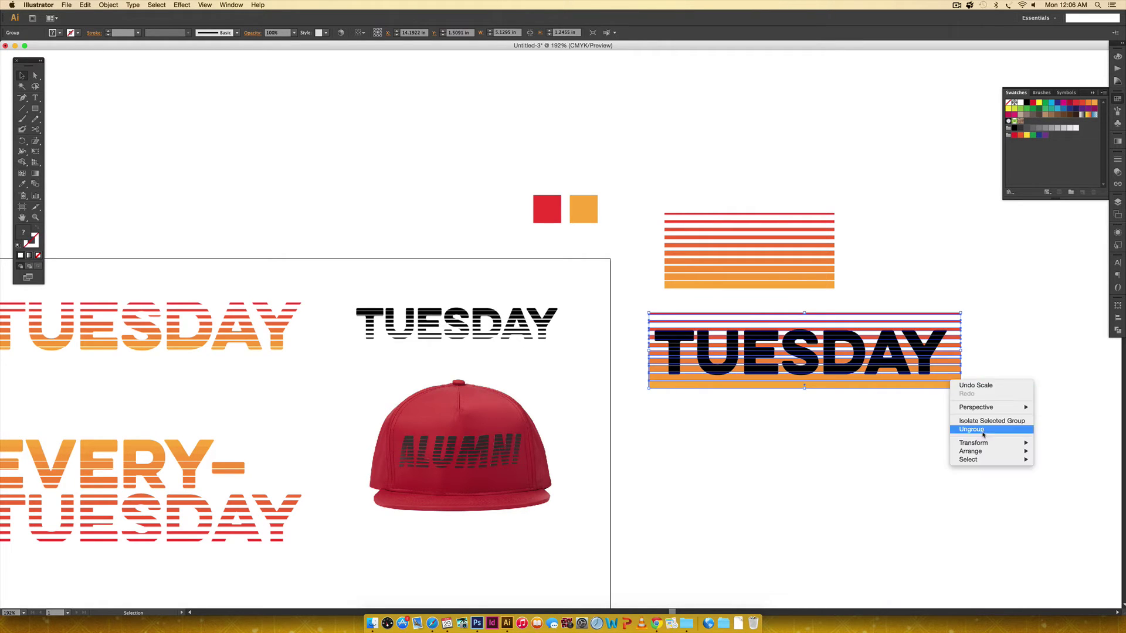
mouse_move(997, 451)
left_click(1064, 478)
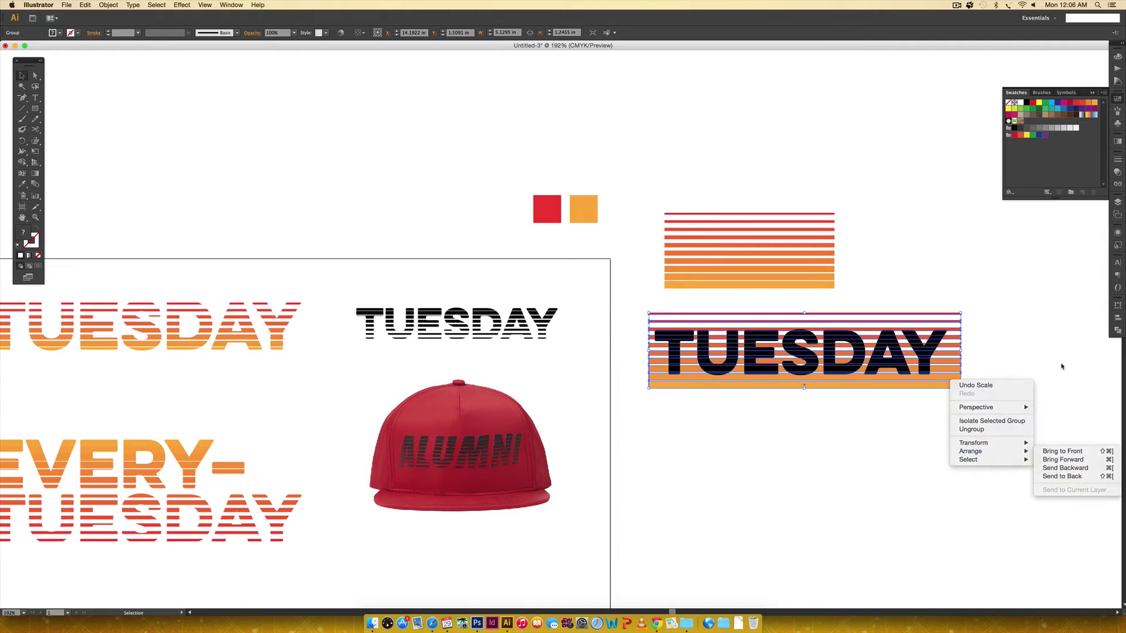
left_click(1009, 410)
Compress the stretched bar group vertically to about 0.75 in tall to match the height of the TUESDAY lettering.
left_click(959, 366)
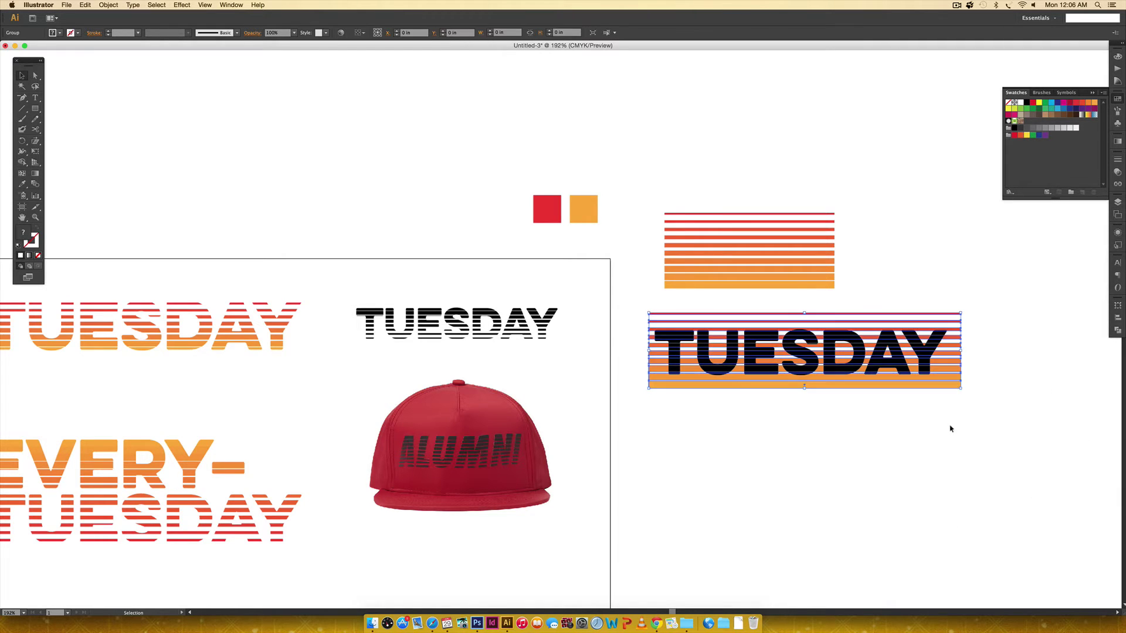
left_click_drag(804, 387, 804, 375)
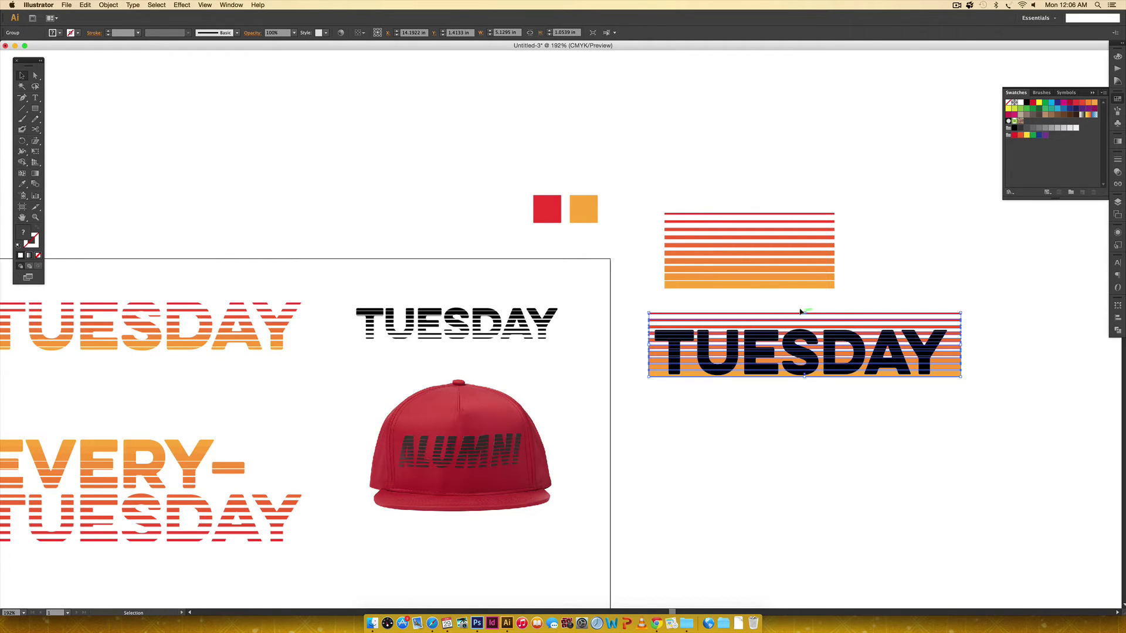
left_click_drag(803, 311, 799, 327)
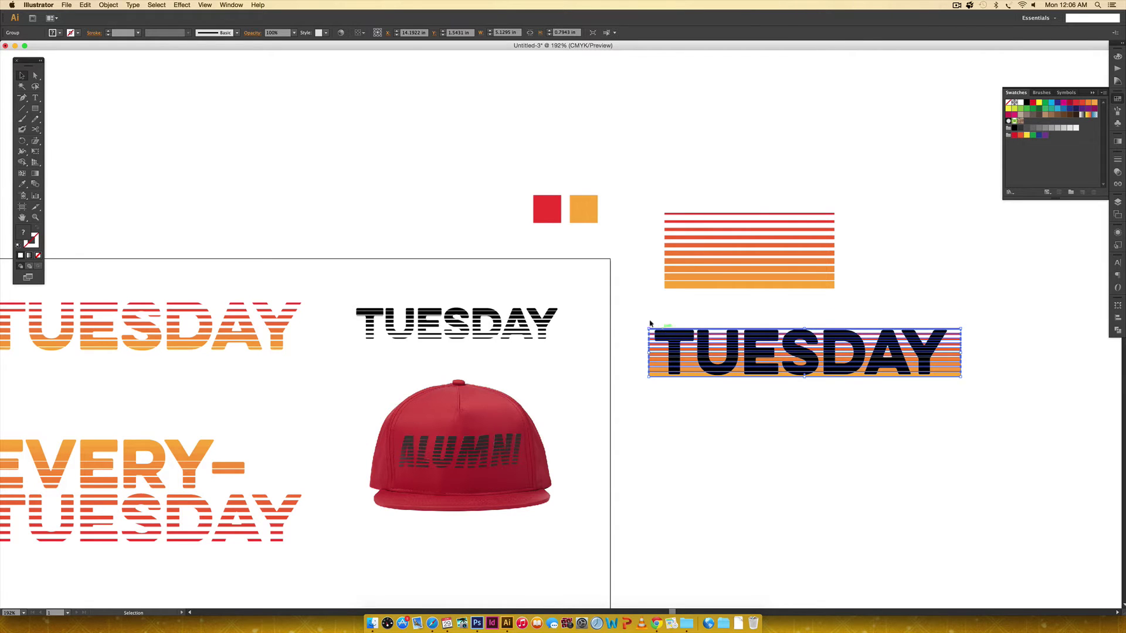
key("z")
left_click_drag(633, 308, 997, 423)
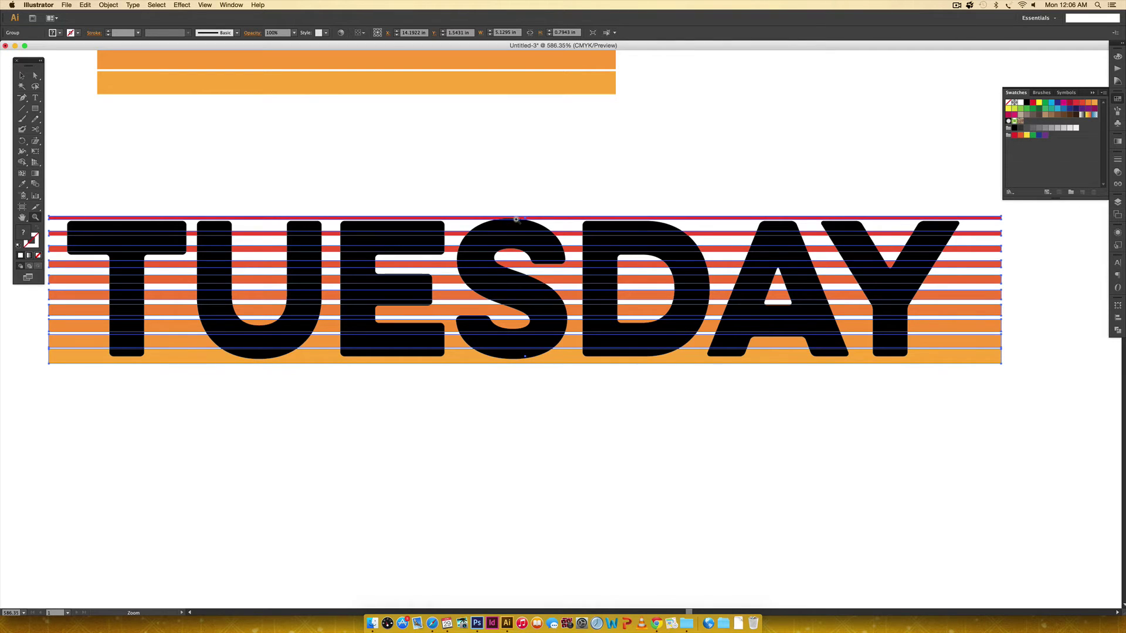
key("v")
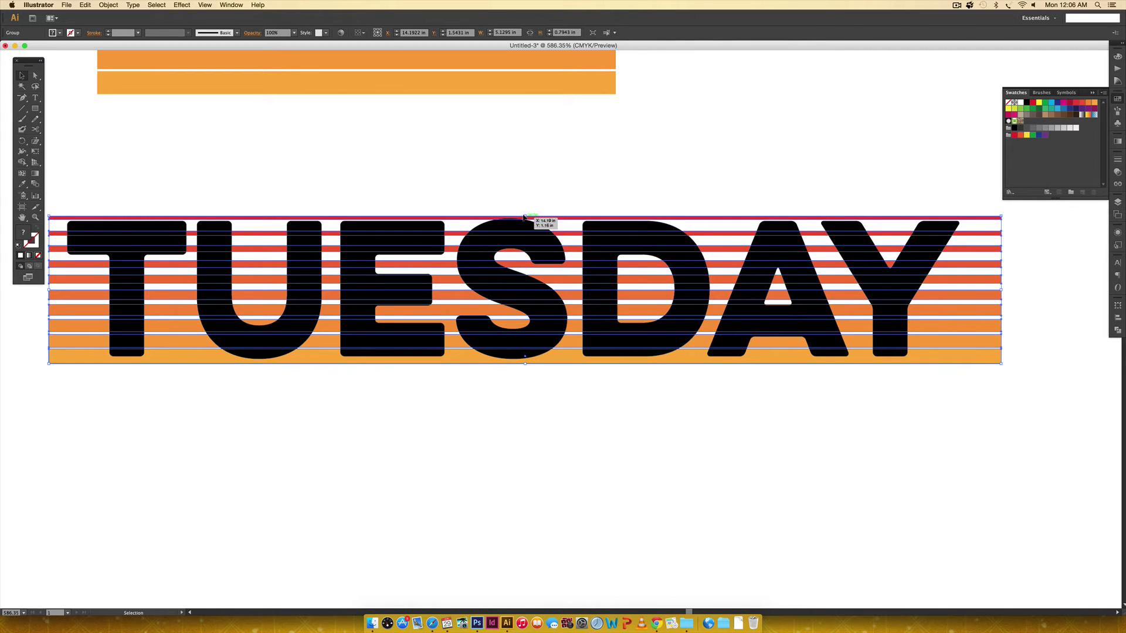
left_click_drag(524, 214, 525, 225)
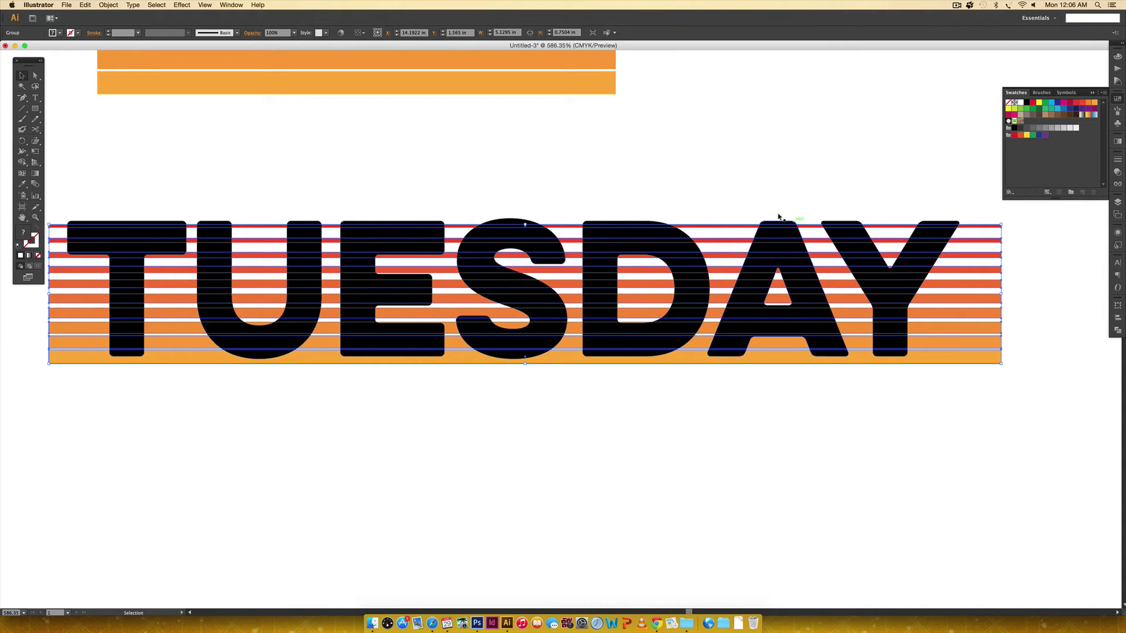
Try to make a clipping mask from the bars and the grouped TUESDAY outlines, and undo it.
left_click(831, 209)
left_click_drag(959, 458, 340, 94)
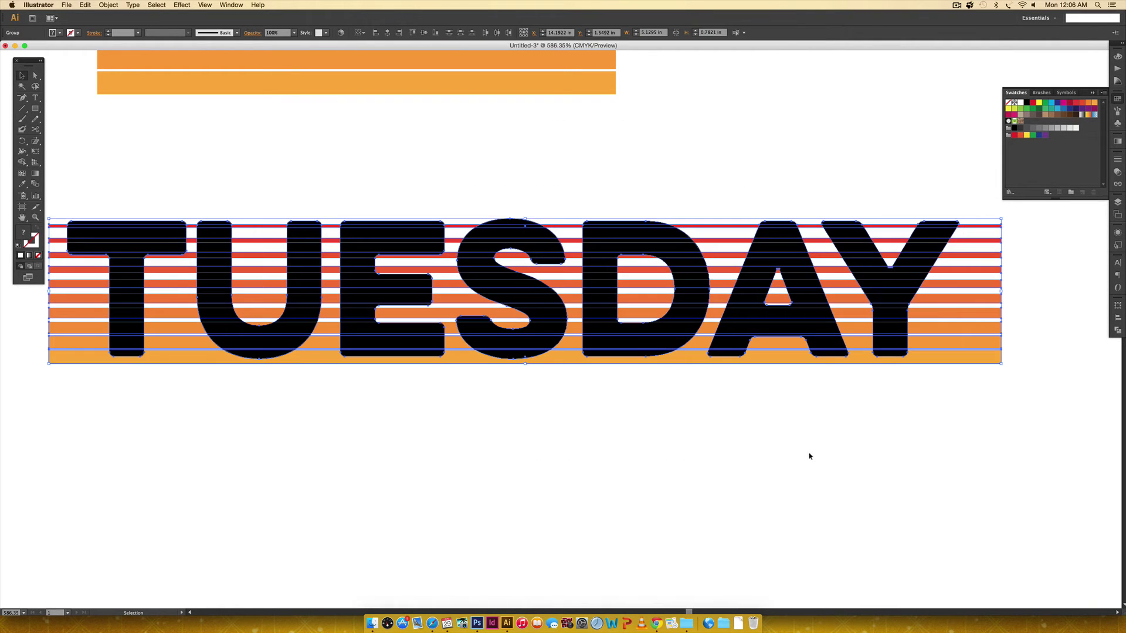
left_click(809, 456)
left_click_drag(783, 453, 420, 361)
left_click(988, 384)
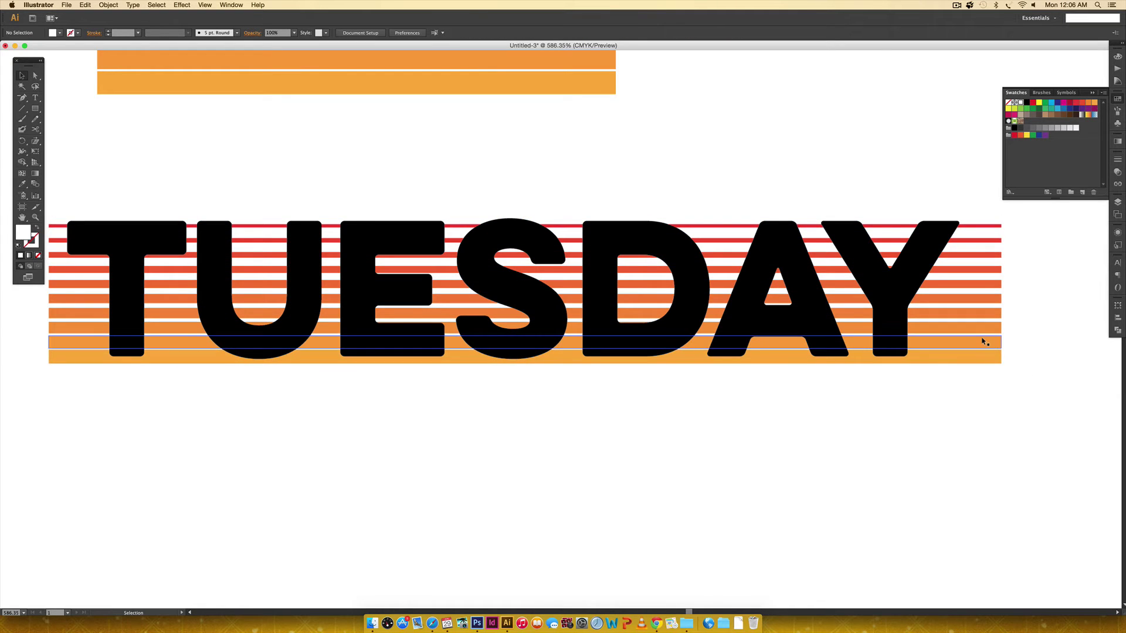
left_click_drag(952, 441, 505, 216)
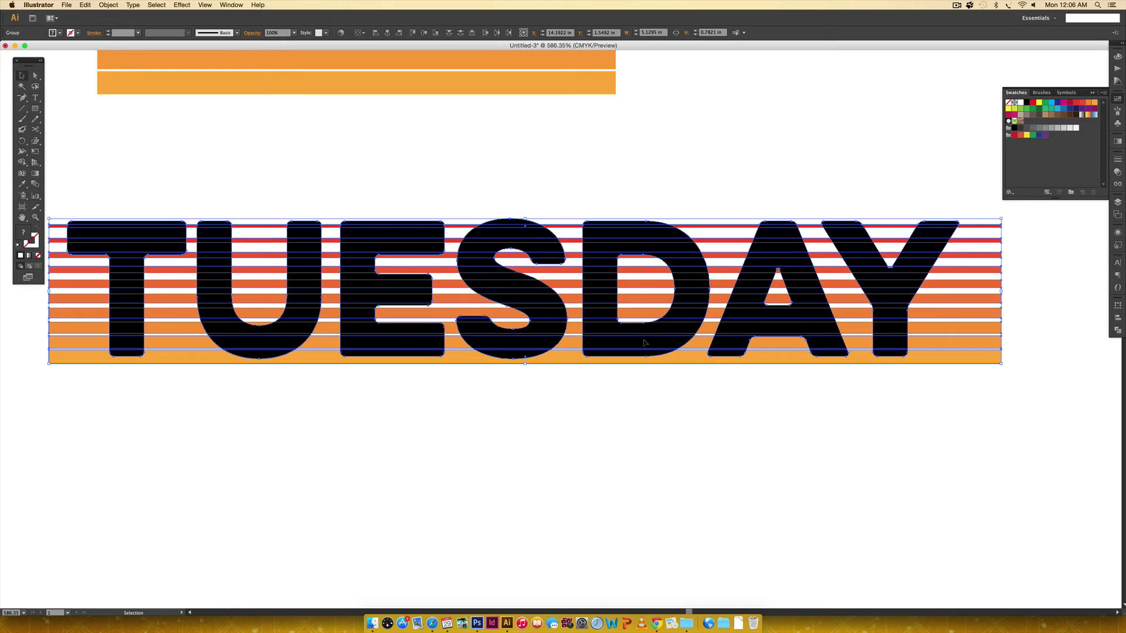
right_click(646, 340)
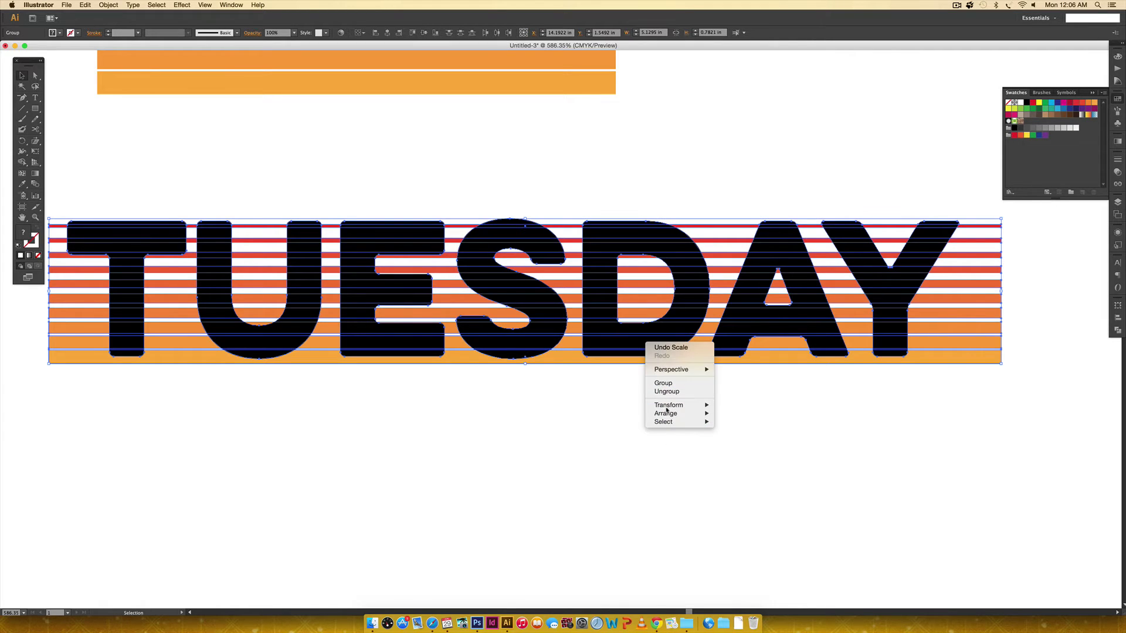
left_click(837, 457)
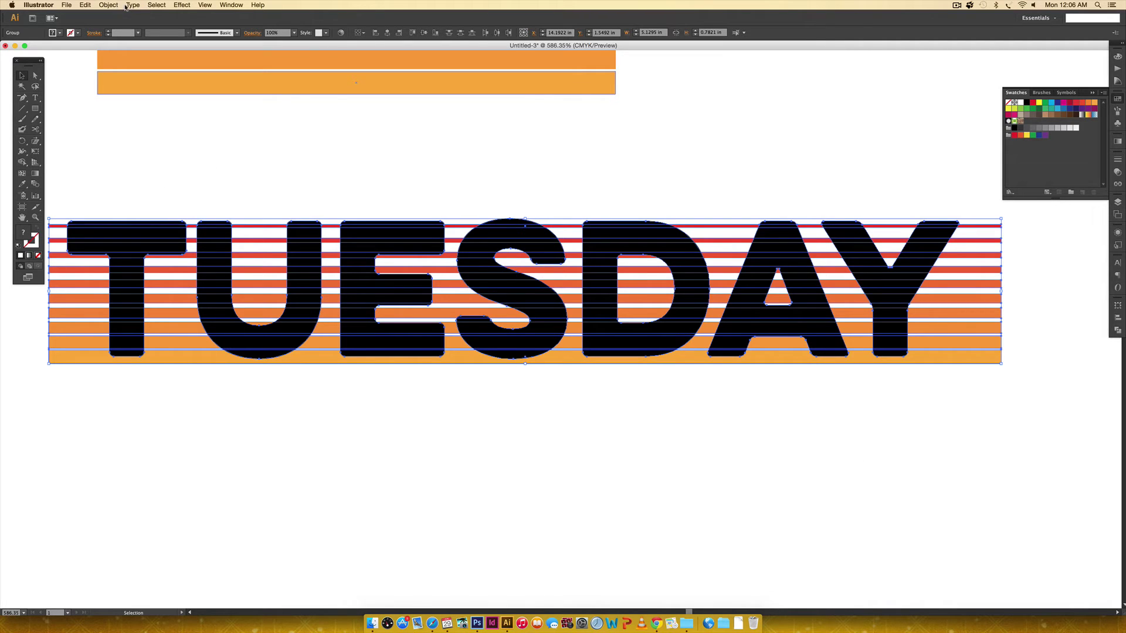
left_click(100, 4)
mouse_move(85, 5)
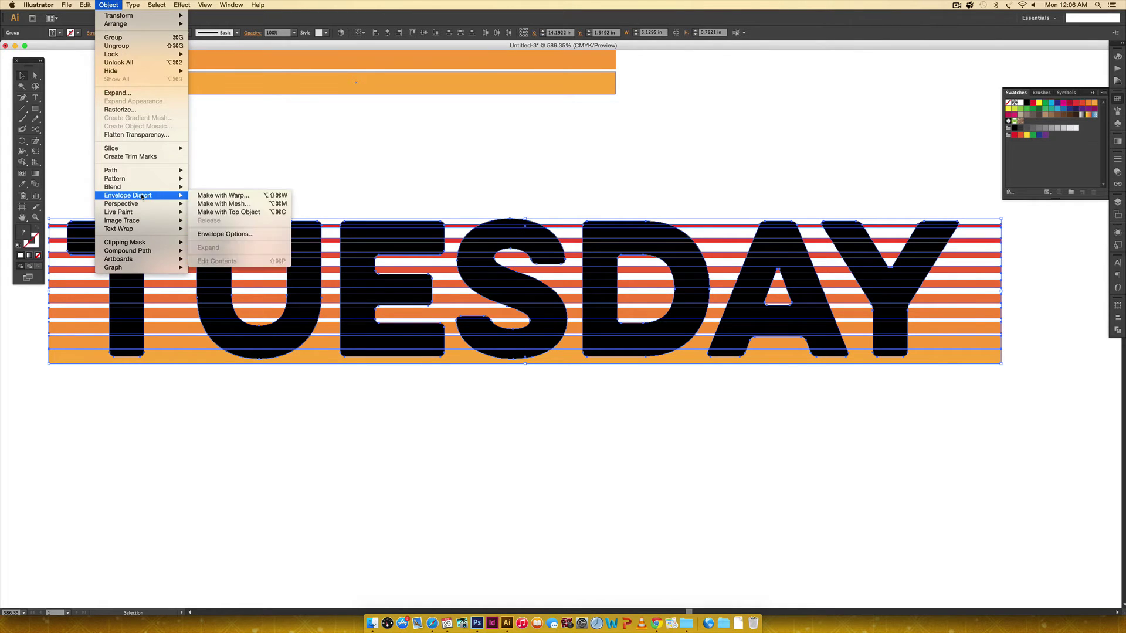
mouse_move(138, 251)
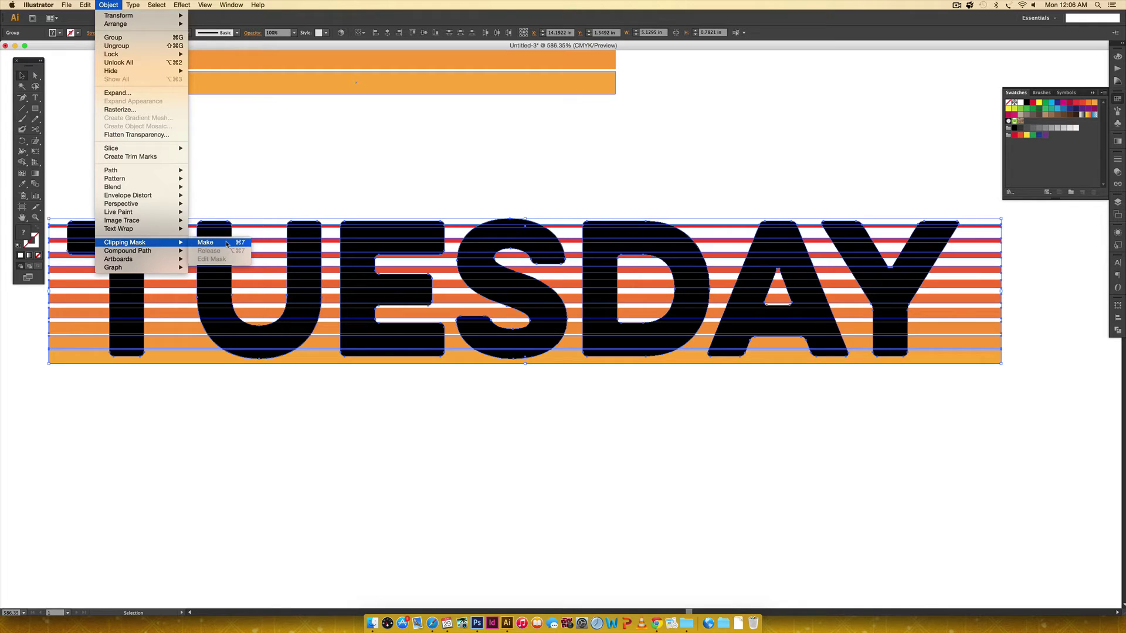
key("super+7")
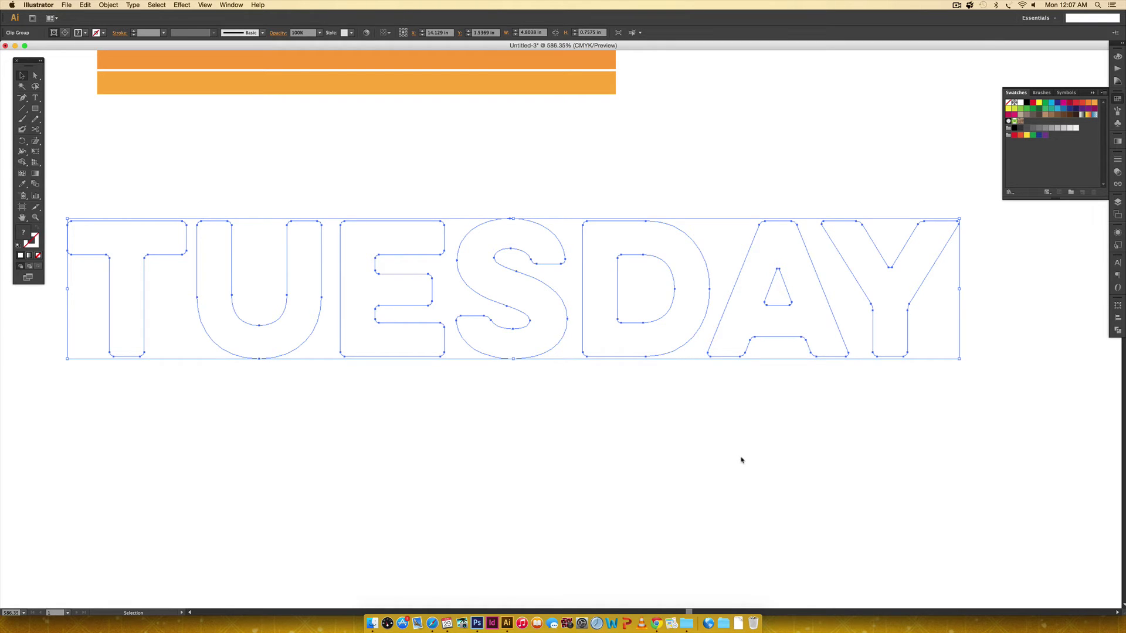
key("super+z")
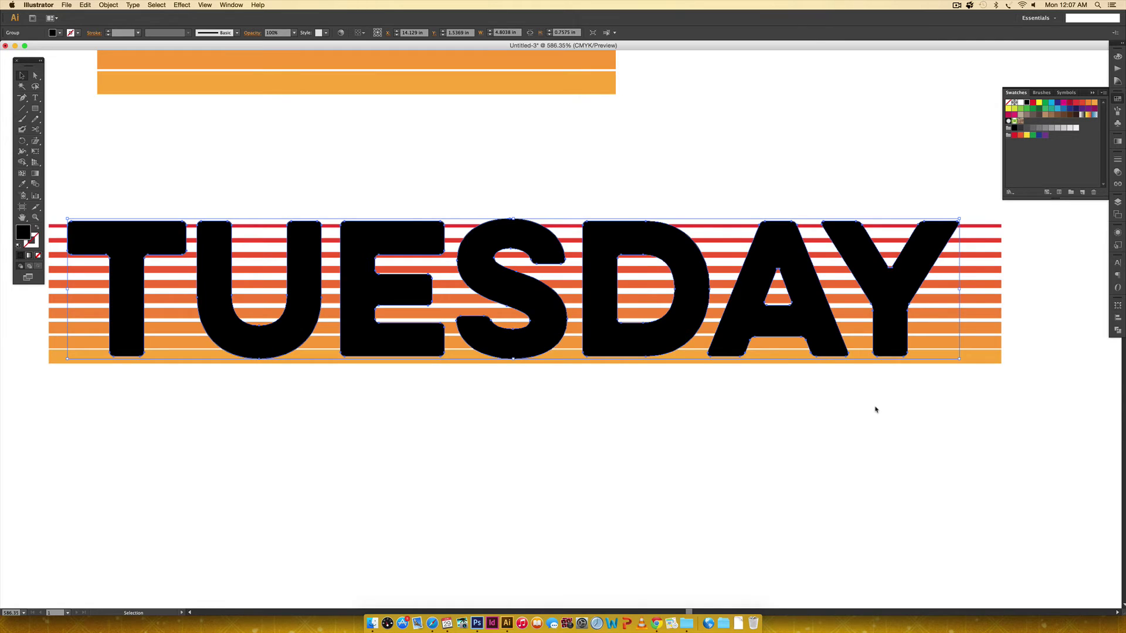
Turn the TUESDAY outlines into one compound path and clip the gradient bars to it with a clipping mask.
key("super+z")
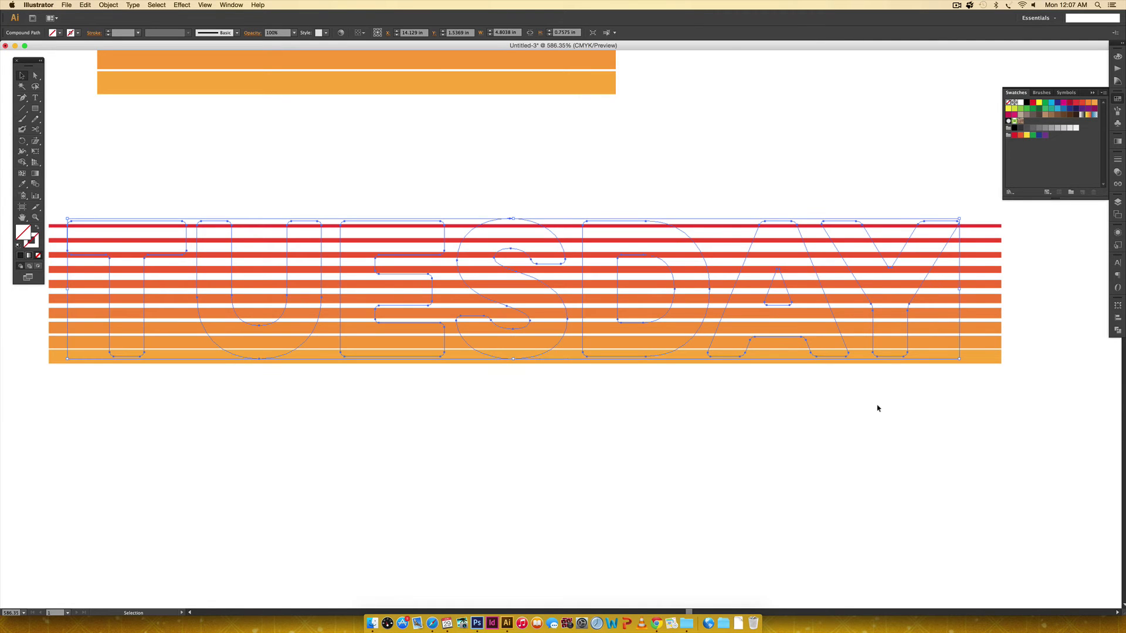
left_click_drag(1002, 432, 484, 215)
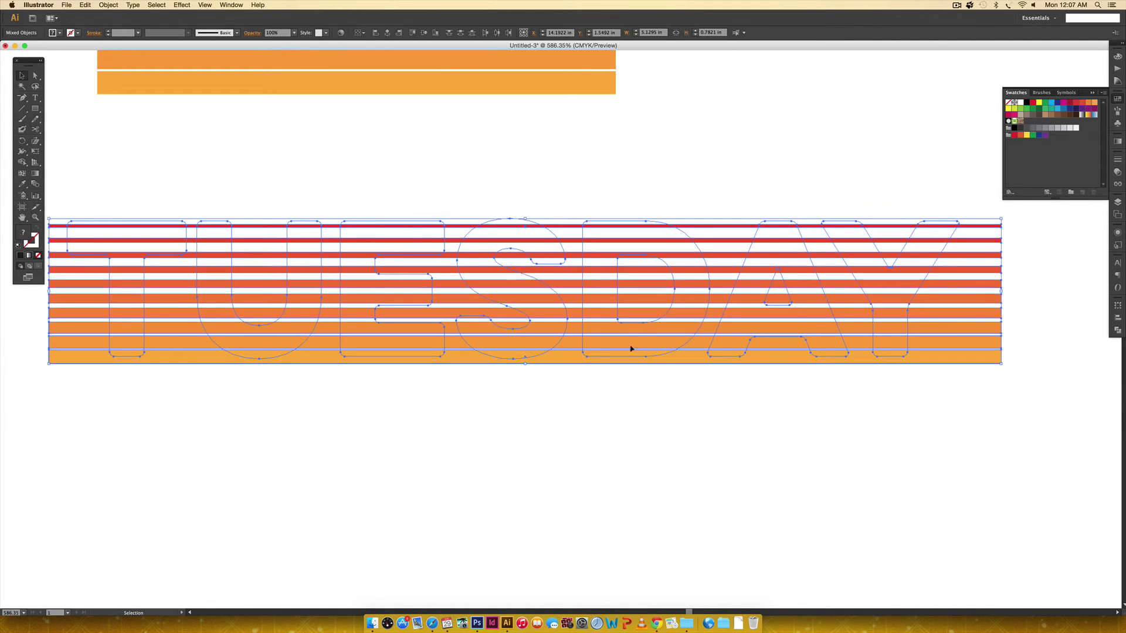
right_click(640, 335)
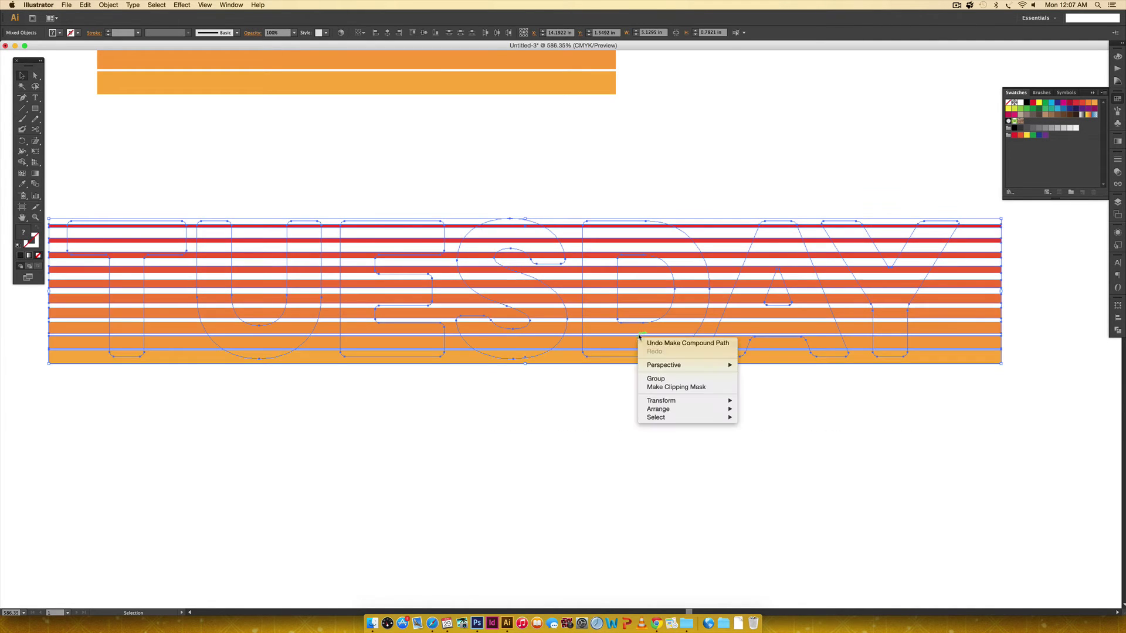
left_click(673, 390)
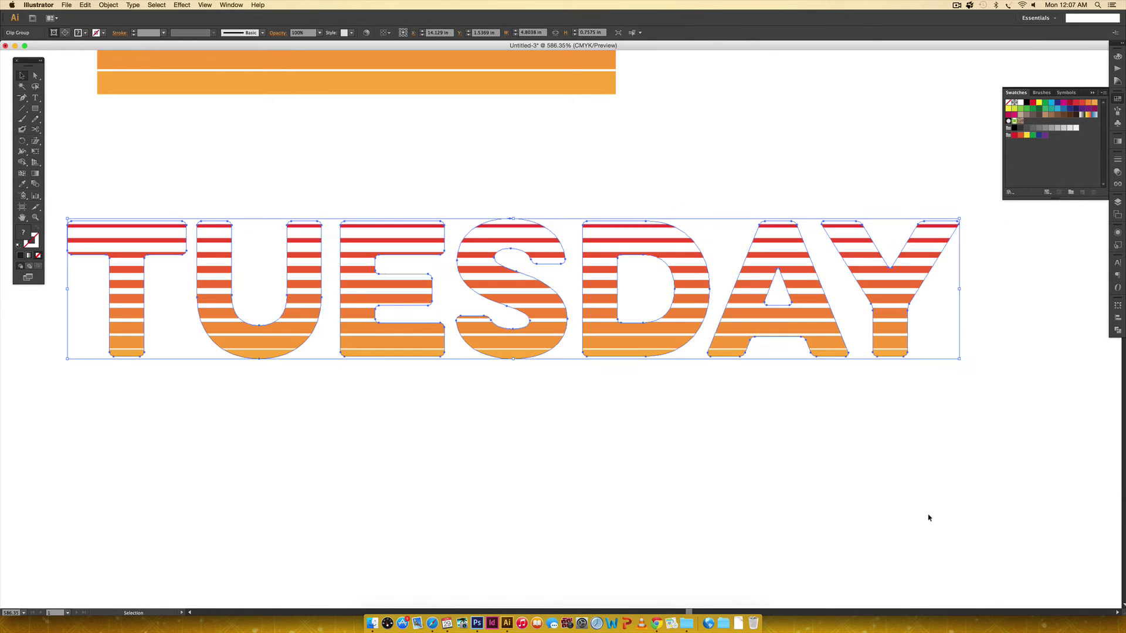
Compare the clipped striped TUESDAY with the finished striped lettering examples and the ALUMNI cap on the artboard.
left_click(623, 552)
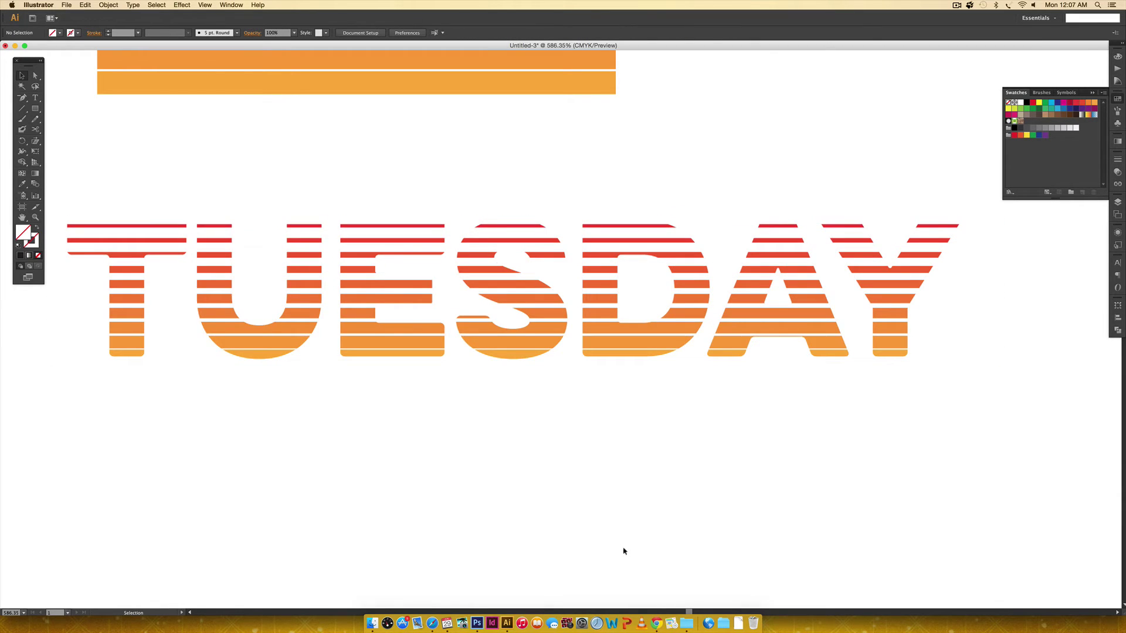
key("super+minus")
key("super+minus")
key("super+minus")
key("super+minus")
left_click_drag(596, 426, 749, 376)
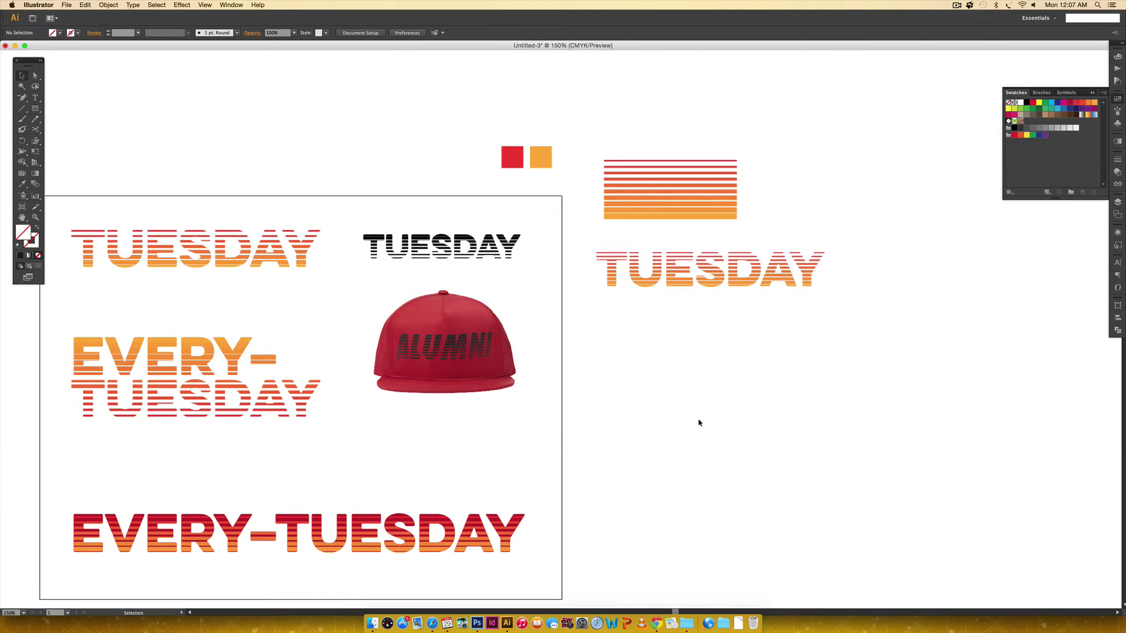
key("a")
key("super+equal")
key("super+equal")
key("super+equal")
left_click_drag(871, 330, 463, 395)
left_click_drag(559, 420, 711, 439)
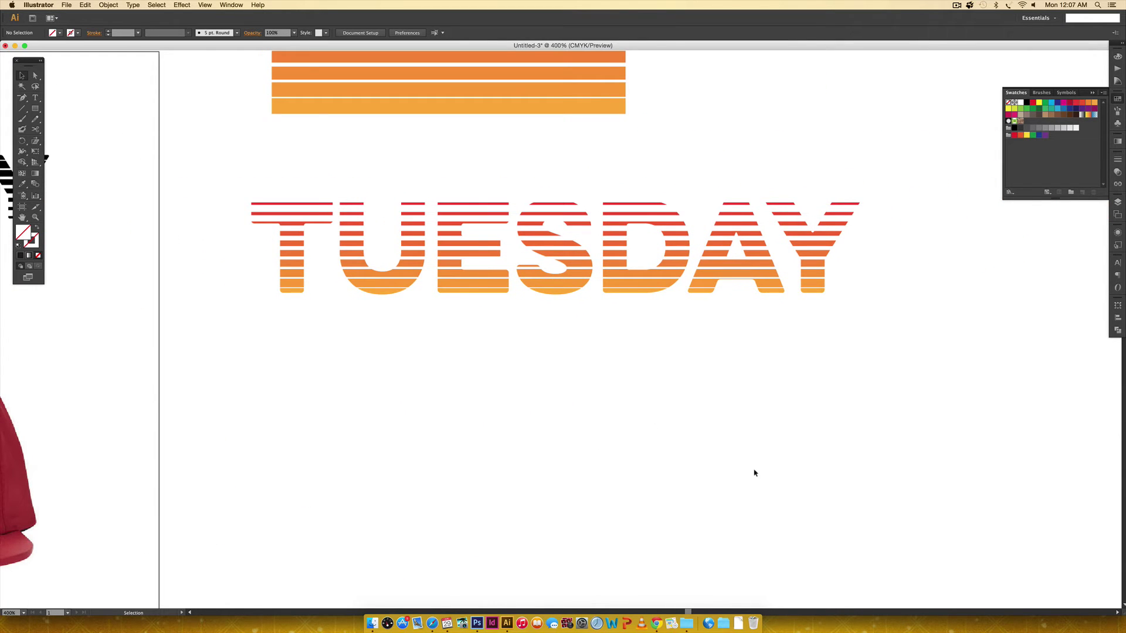
scroll(755, 472, "left", 5)
scroll(755, 472, "left", 1)
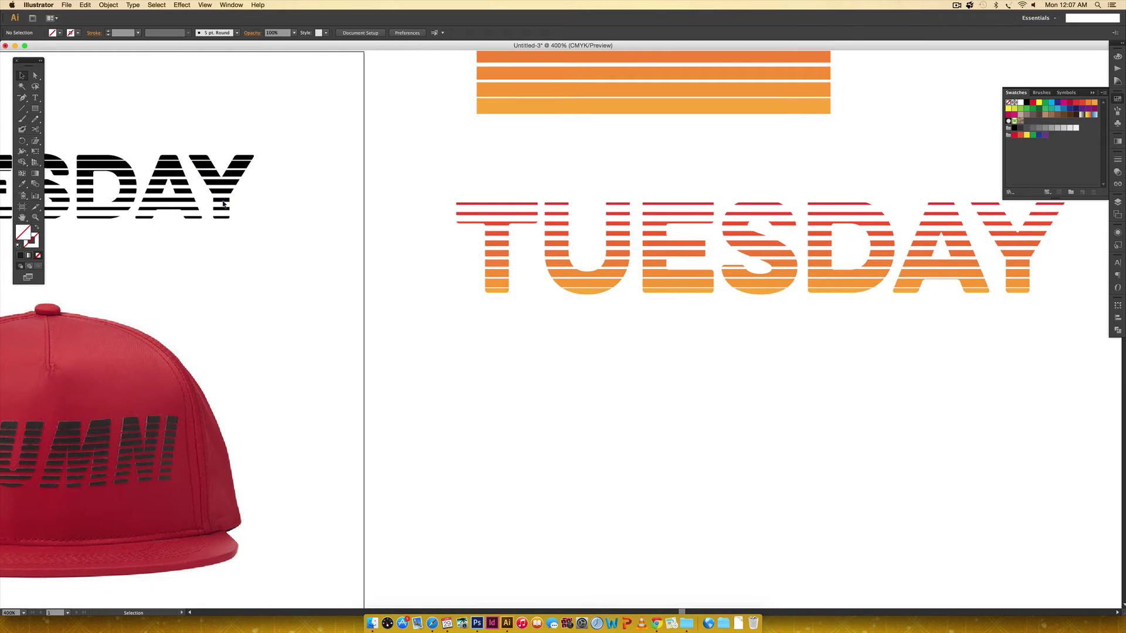
Duplicate the striped TUESDAY about 1.74 in straight below the original and release the copy's clipping mask.
scroll(540, 385, "down", 3)
scroll(540, 385, "right", 4)
left_click_drag(611, 176, 623, 395)
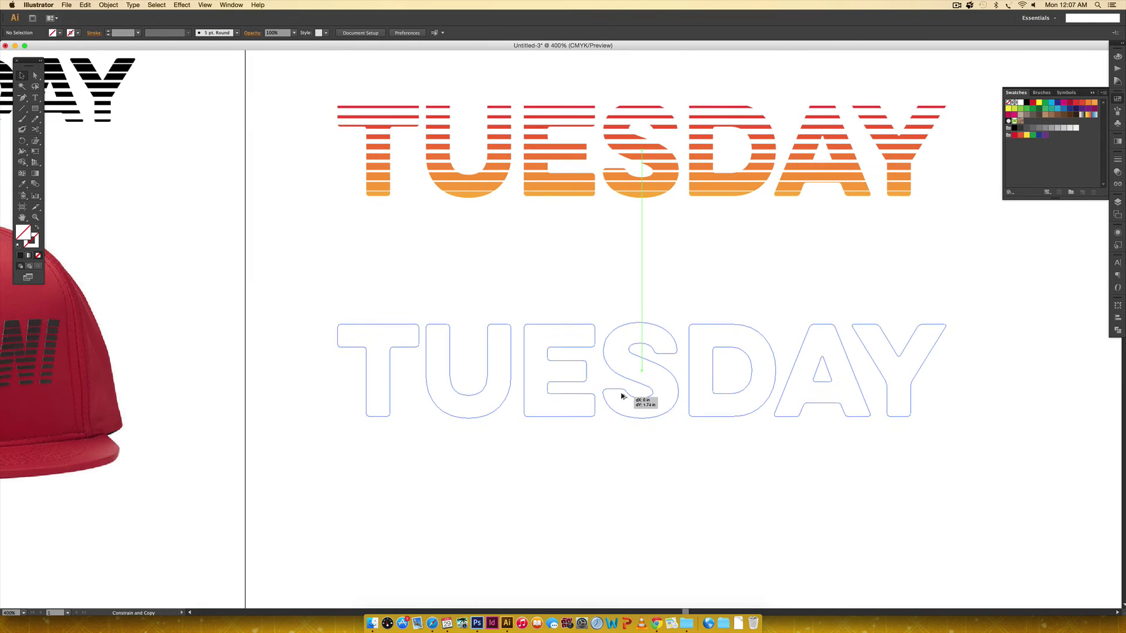
right_click(652, 376)
left_click(706, 428)
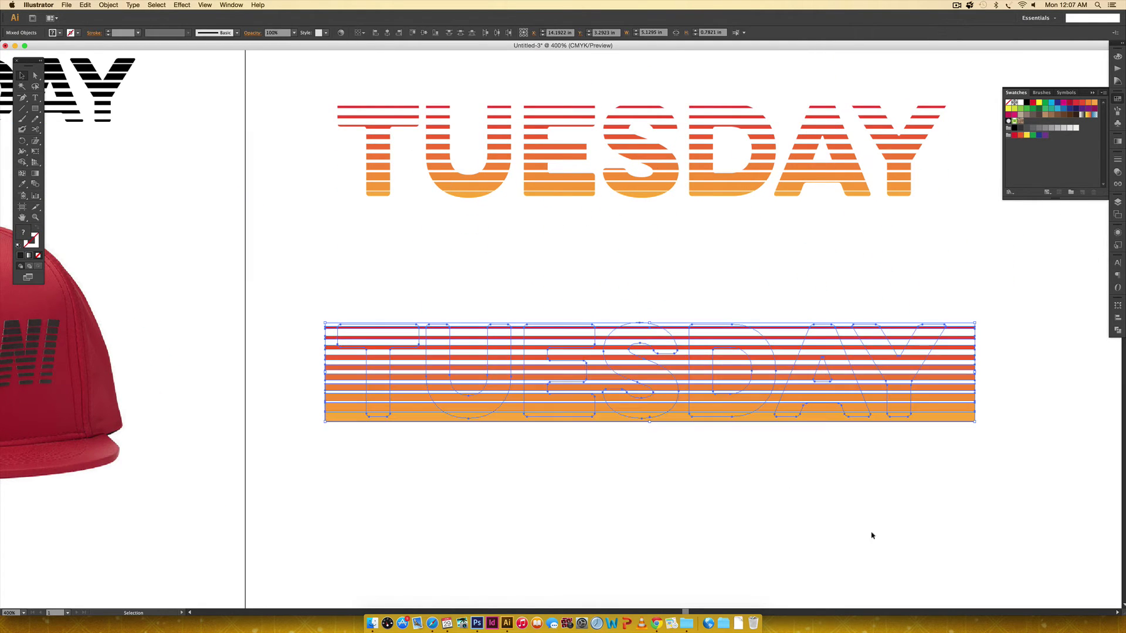
Fill the copied bar group with black.
left_click(872, 532)
left_click(956, 355)
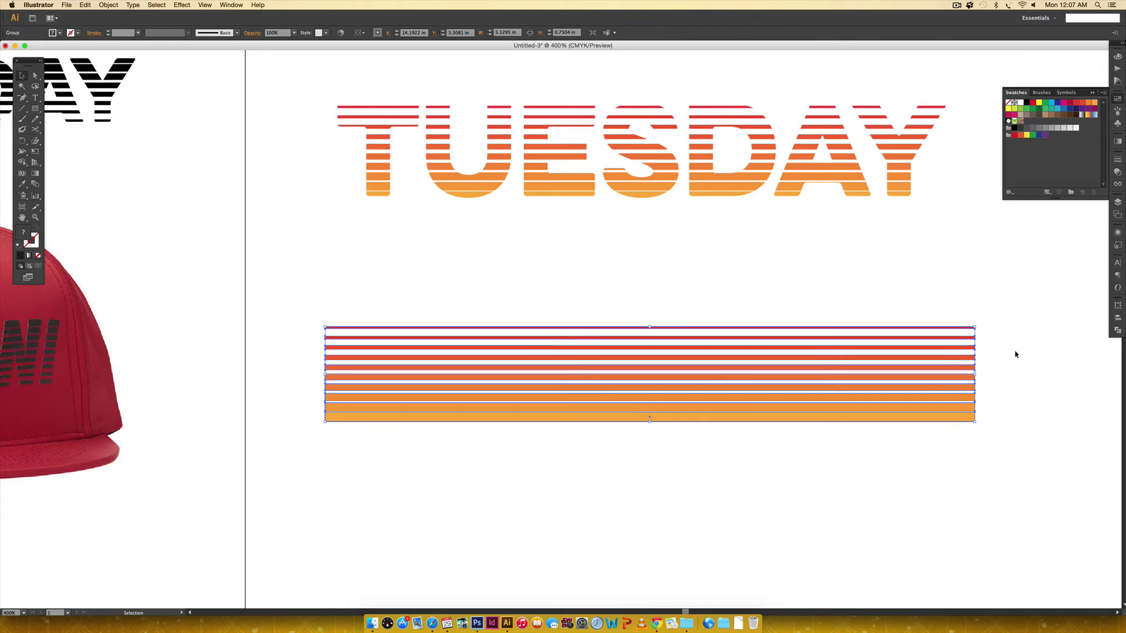
left_click(1029, 124)
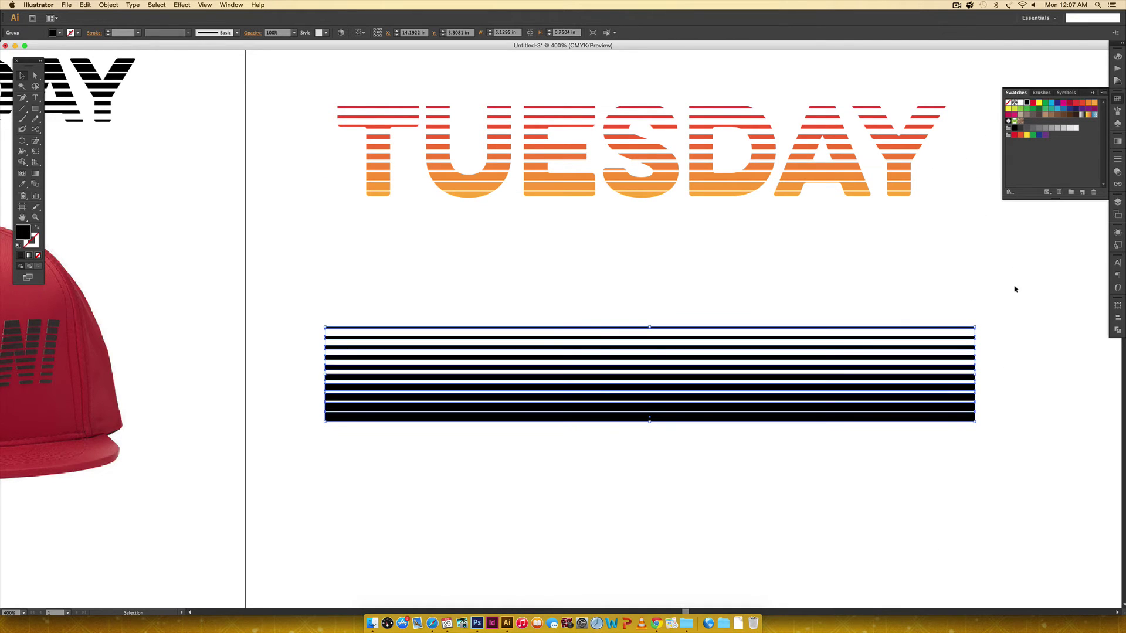
Clip the black bars to the copied TUESDAY outlines with a clipping mask.
left_click_drag(1032, 317, 783, 452)
right_click(695, 381)
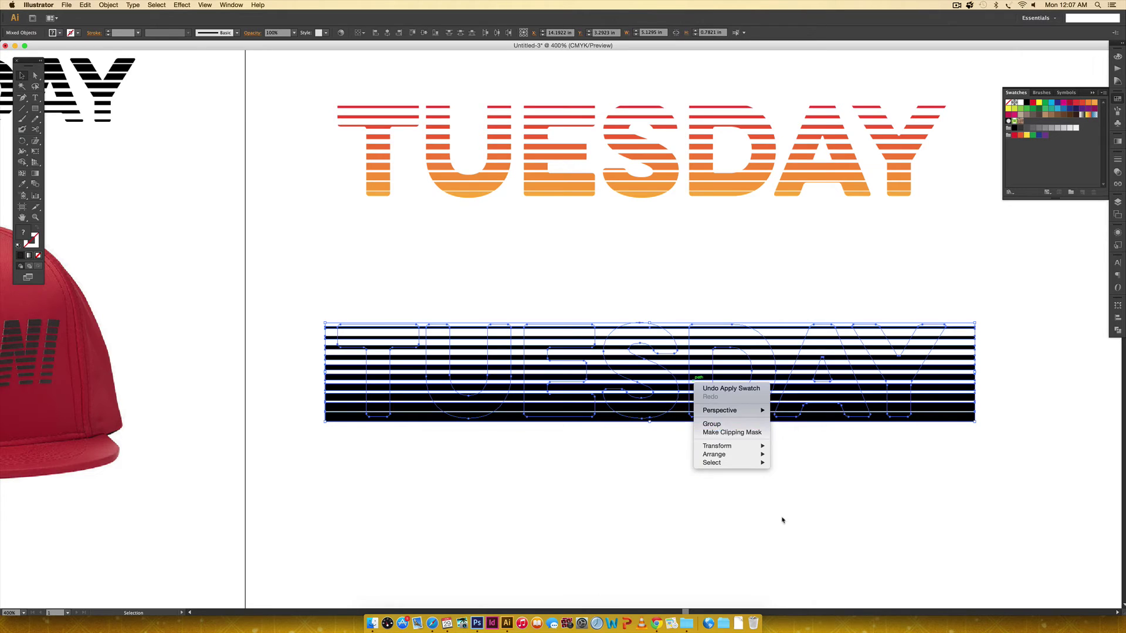
key("super+7")
left_click(702, 502)
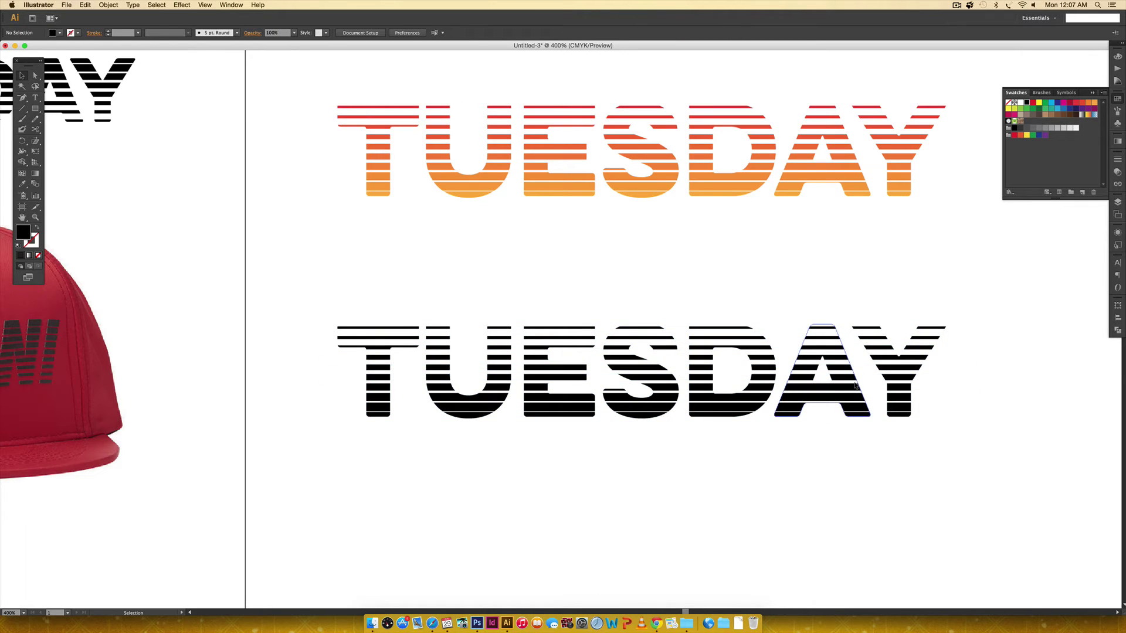
Release the clipping mask on the black striped TUESDAY copy.
right_click(839, 400)
key("alt+super+7")
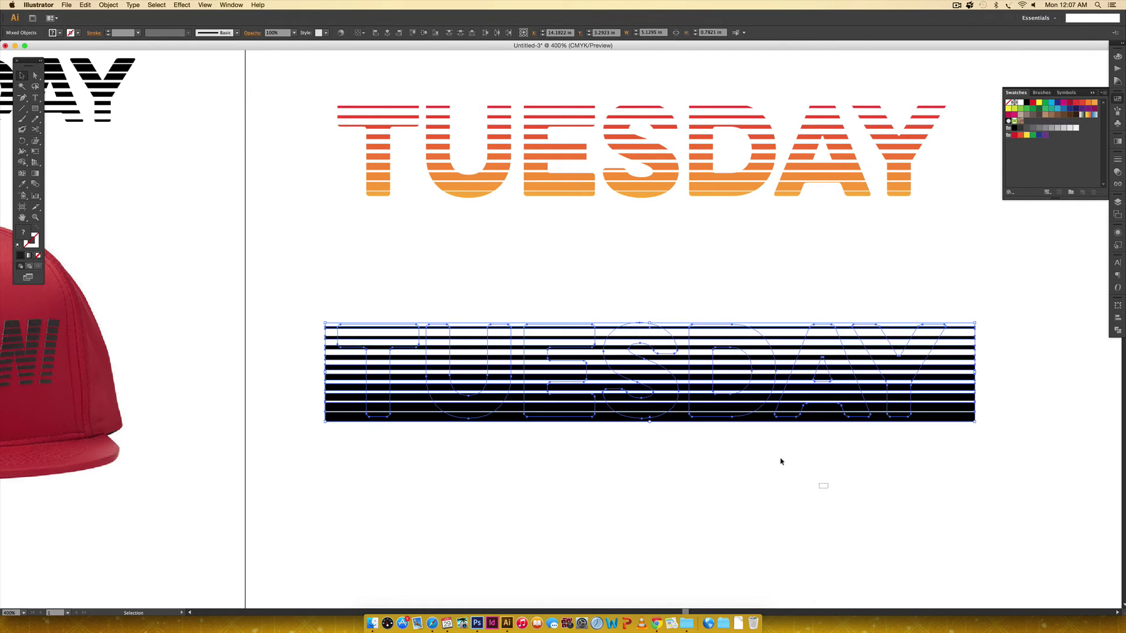
left_click(779, 459)
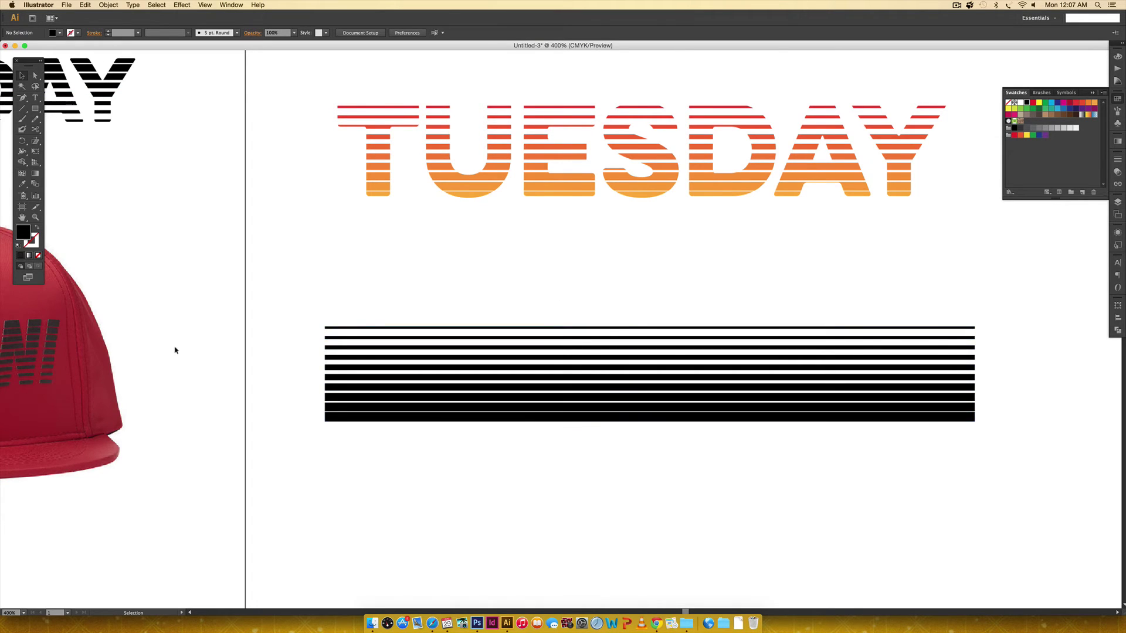
scroll(177, 350, "left", 3)
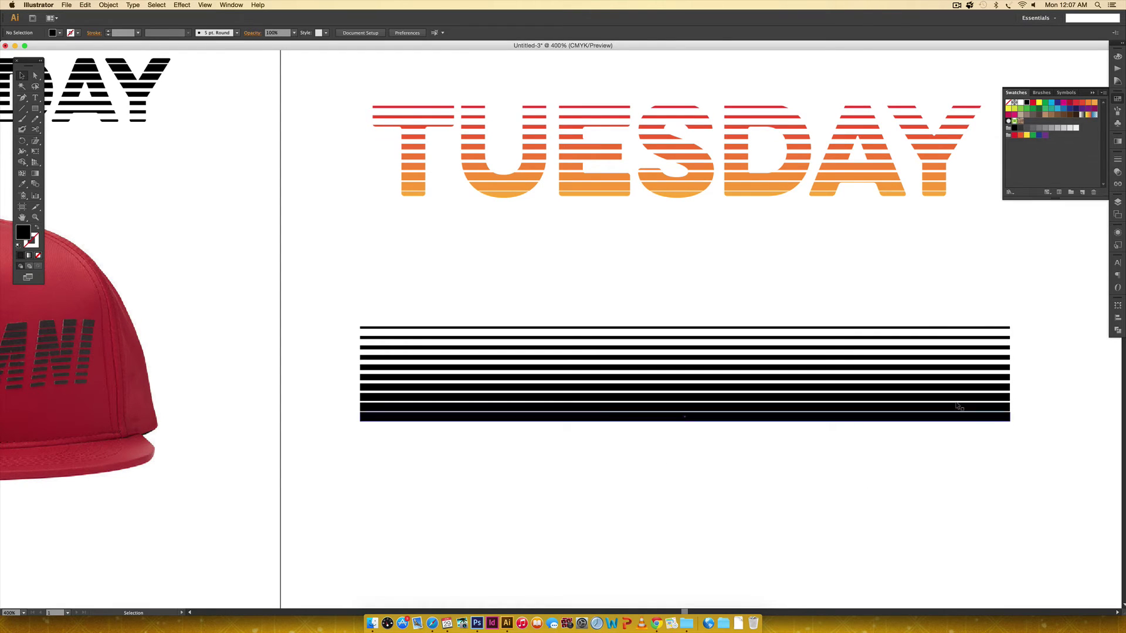
Reflect the black bar group across the horizontal axis so the thickest bars are at the top.
left_click_drag(1012, 322, 980, 381)
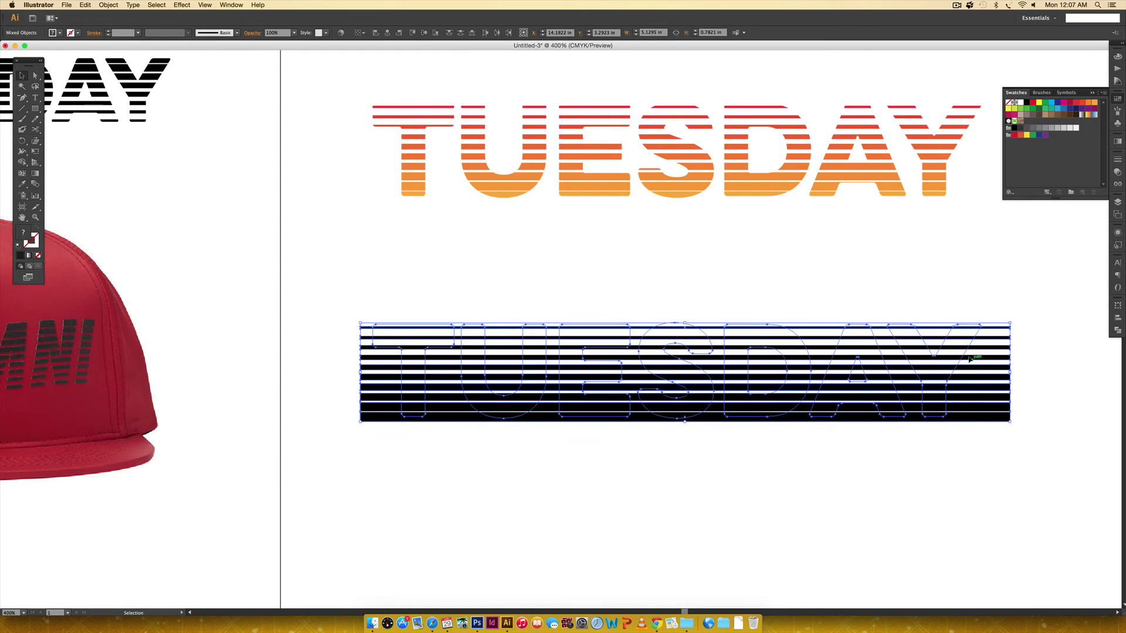
key("super+g")
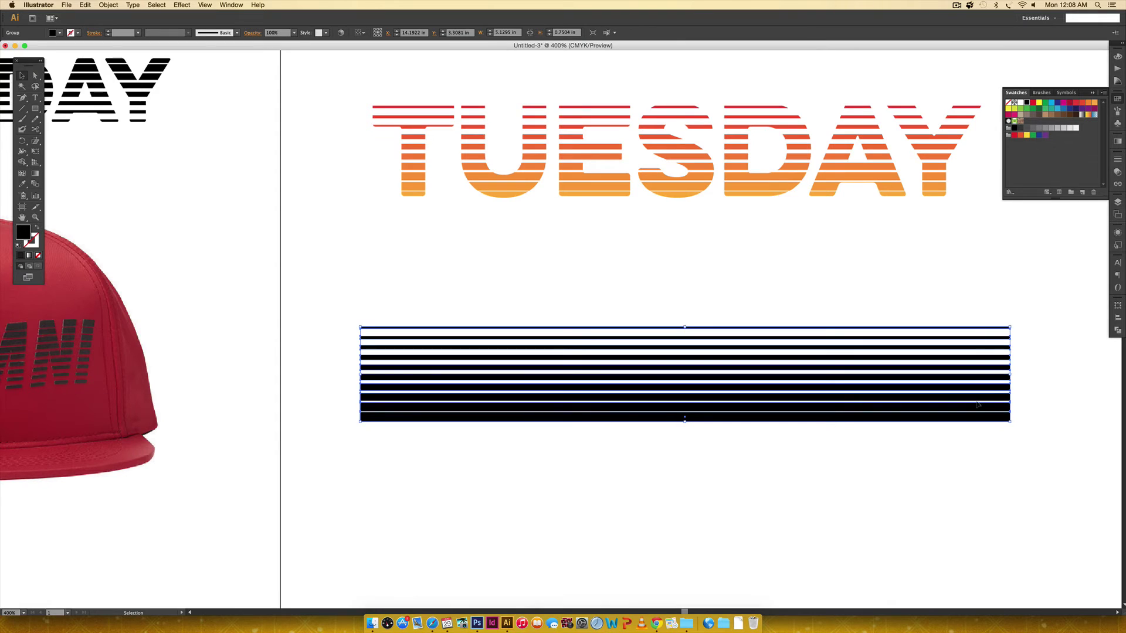
right_click(980, 395)
mouse_move(1017, 461)
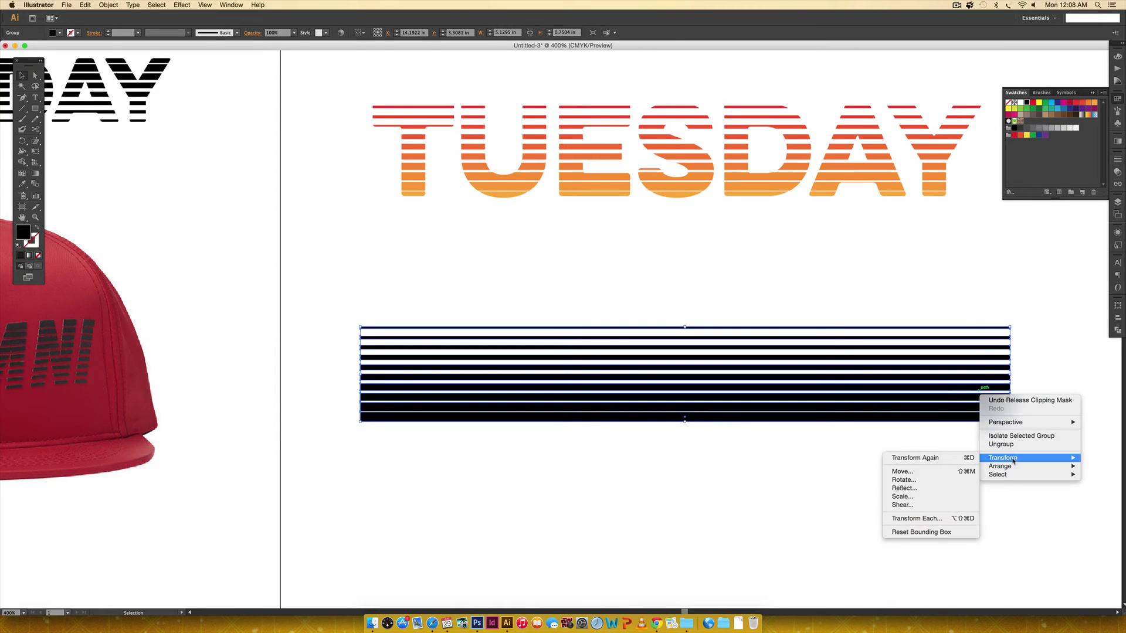
left_click(906, 488)
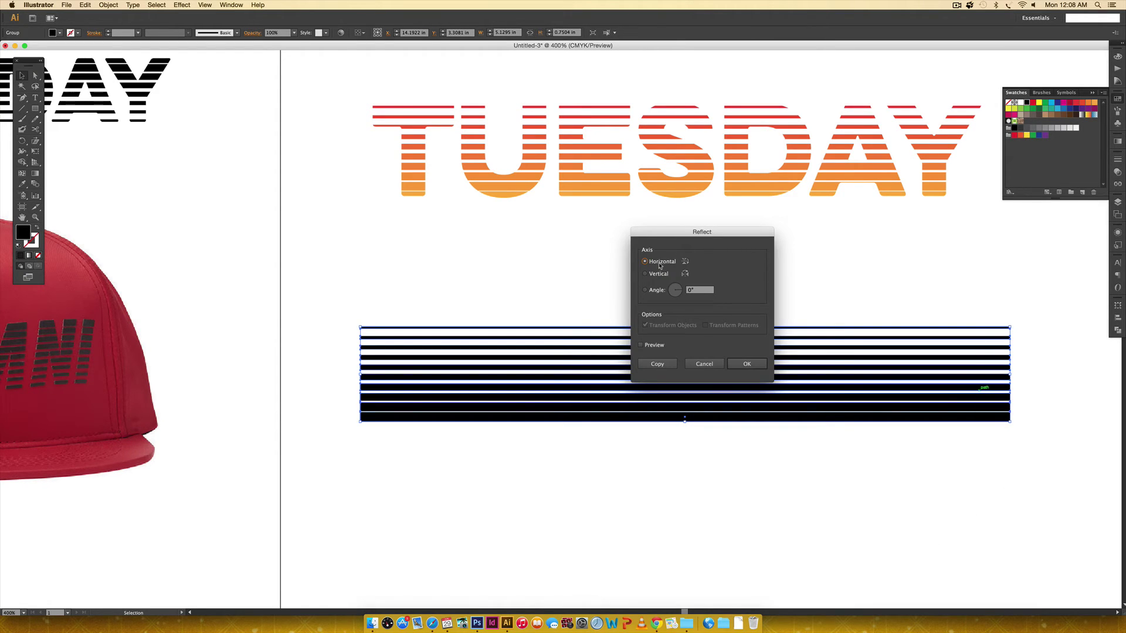
left_click(745, 364)
Clip the reflected black bars to the copied TUESDAY outlines with a clipping mask.
left_click_drag(907, 498, 554, 328)
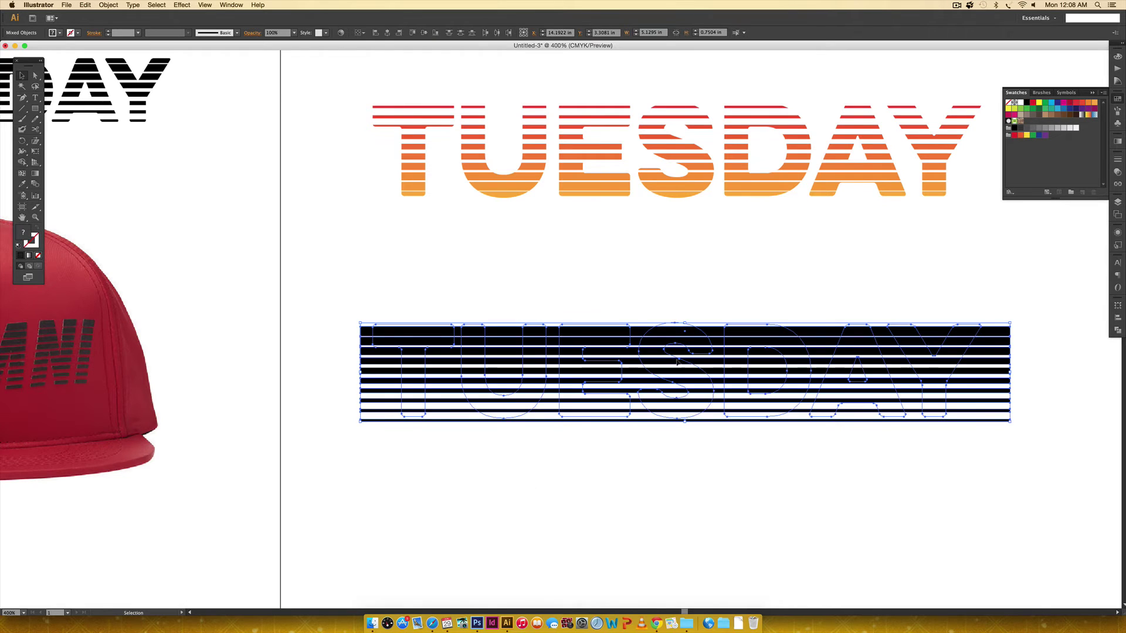
right_click(692, 367)
key("super+7")
left_click(883, 514)
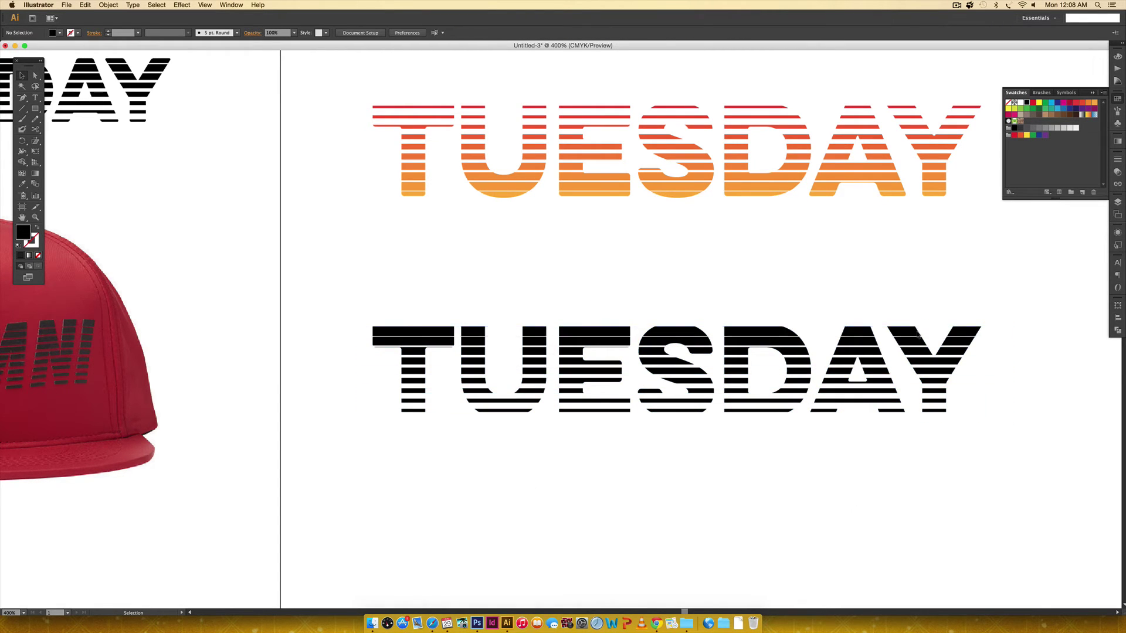
Delete the black striped TUESDAY copy.
scroll(271, 331, "left", 5)
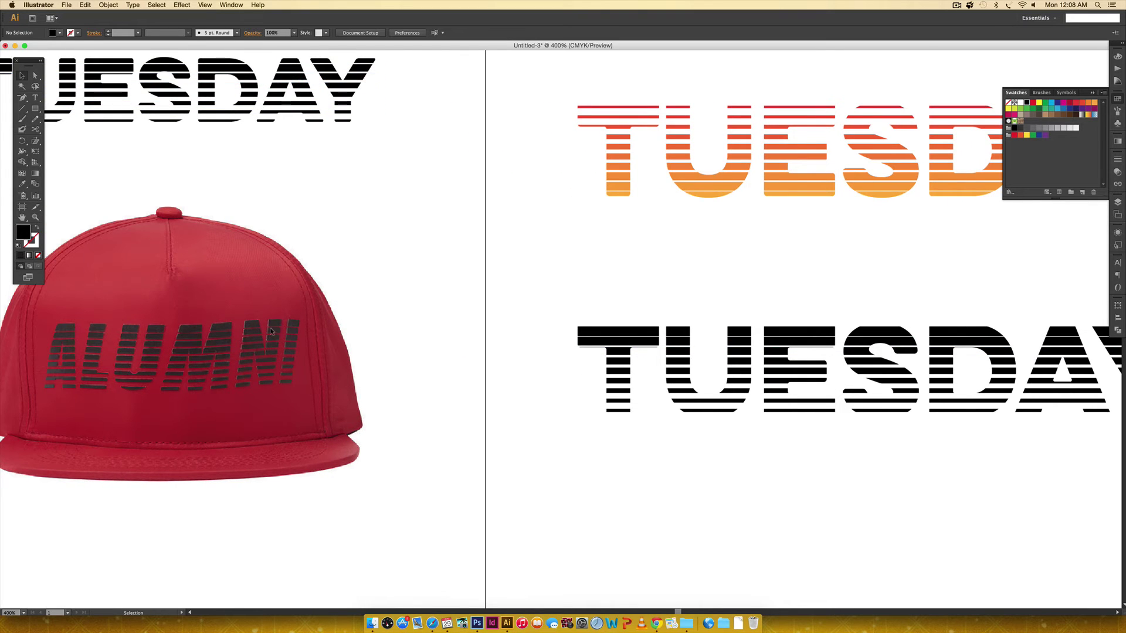
left_click(807, 332)
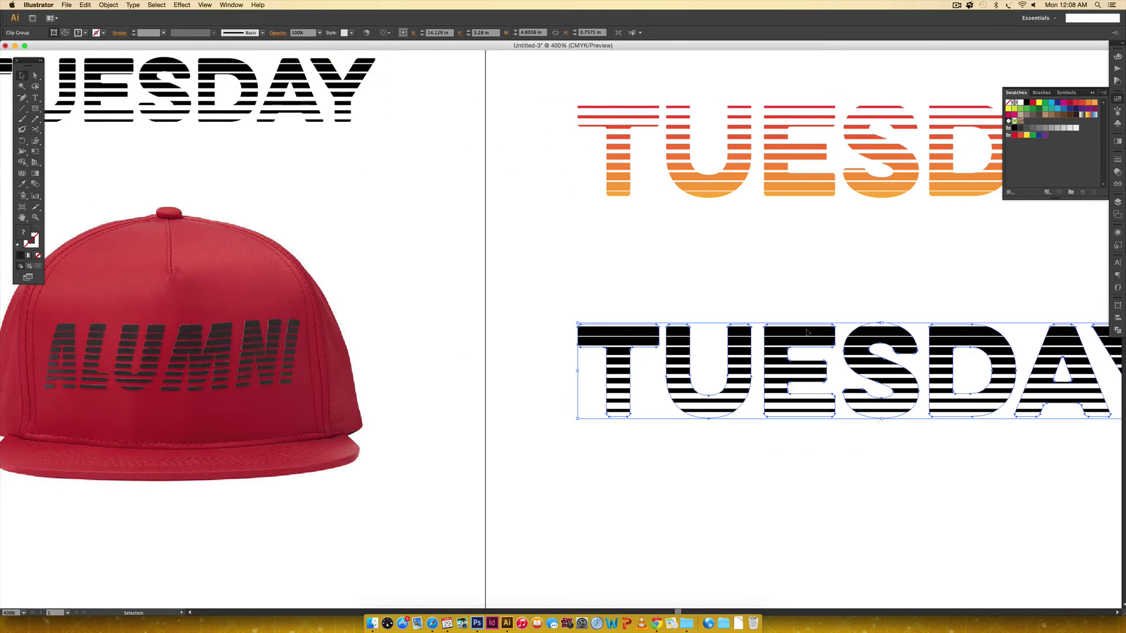
key("Delete")
Add a two-line text reading EVERY- and TUESDAY in the empty area below the striped TUESDAY.
scroll(666, 350, "right", 5)
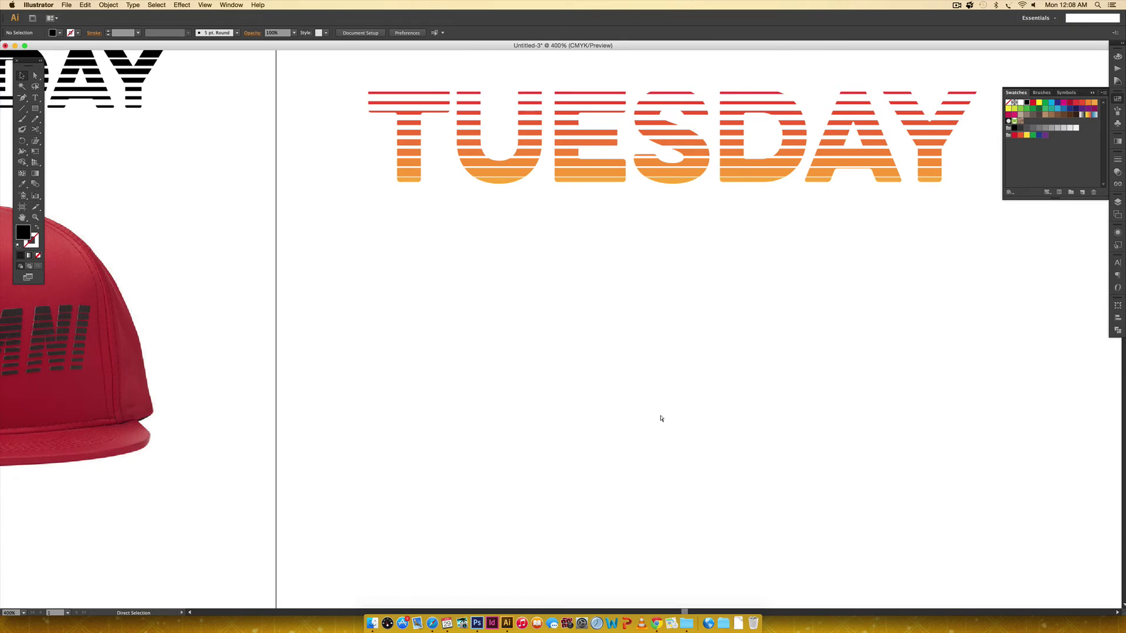
key("super+minus")
key("super+minus")
key("super+minus")
scroll(352, 352, "left", 4)
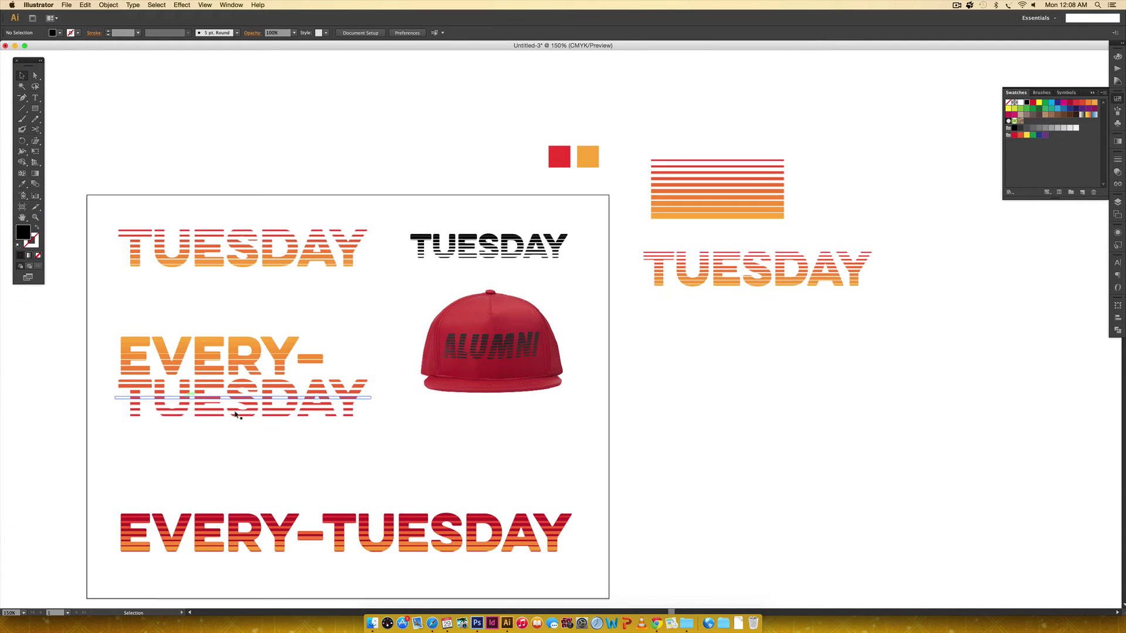
left_click_drag(787, 457, 652, 473)
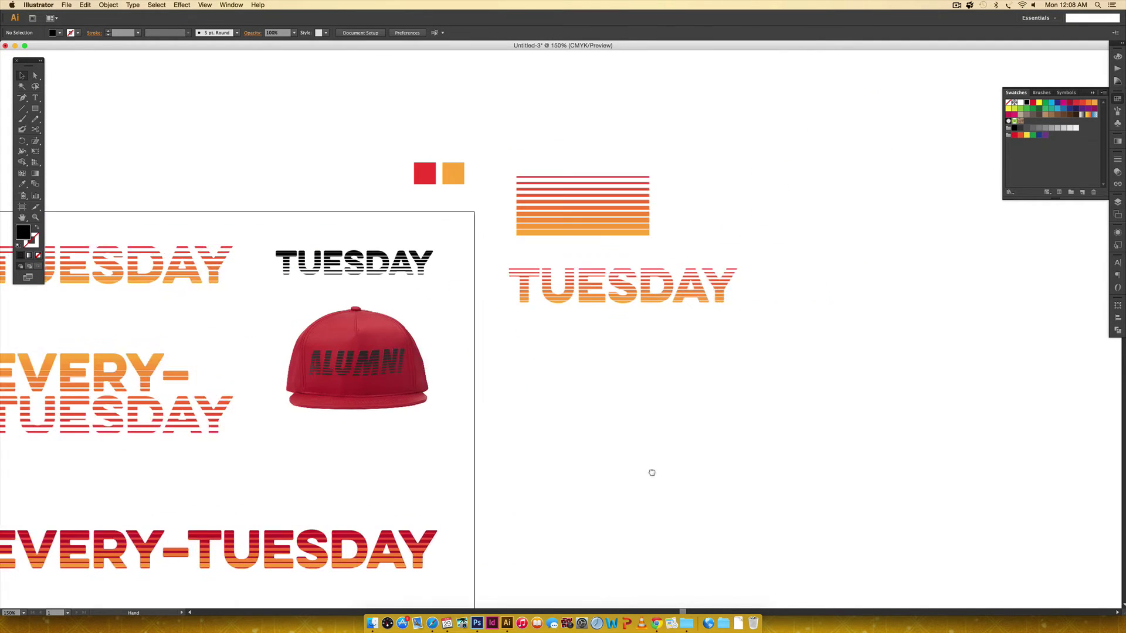
scroll(652, 472, "right", 1)
key("t")
left_click(557, 384)
type("EV")
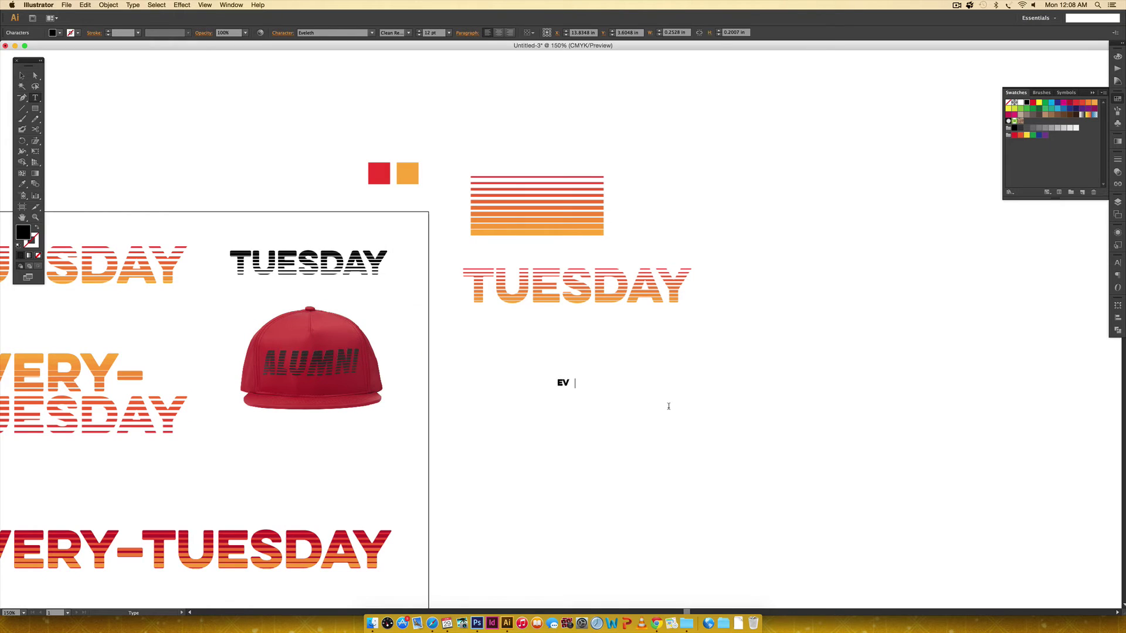
key("BackSpace")
type("ERY-  ")
type("TUESDA")
Scale the EVERY-TUESDAY text proportionally to about 3.18 in wide and move it just below the striped TUESDAY, near its left edge.
left_click(22, 75)
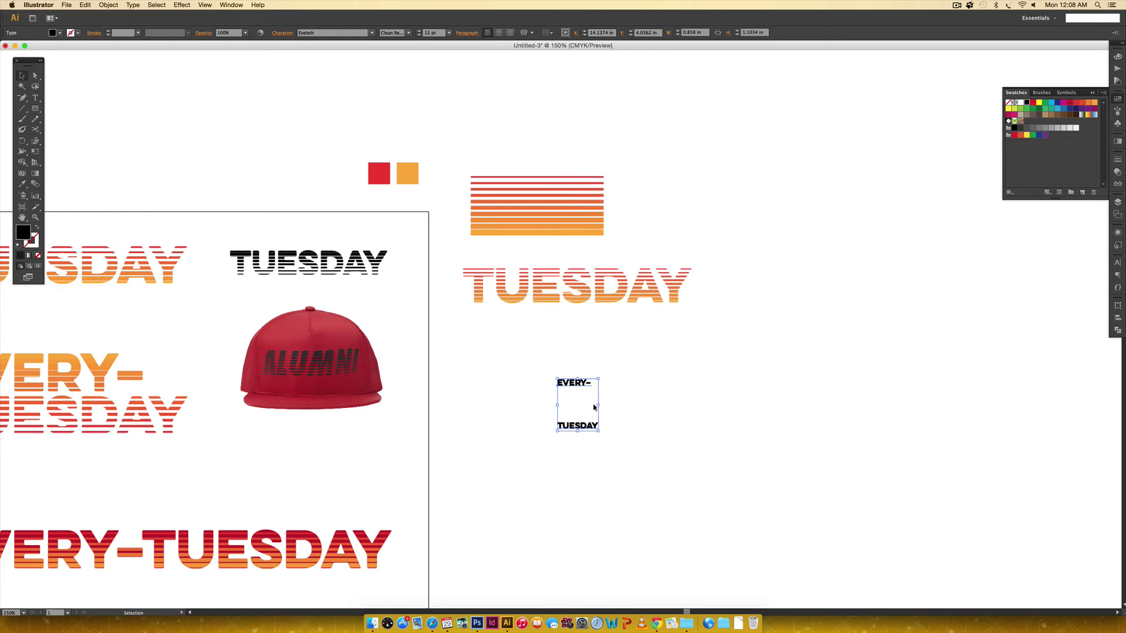
left_click_drag(598, 404, 709, 405)
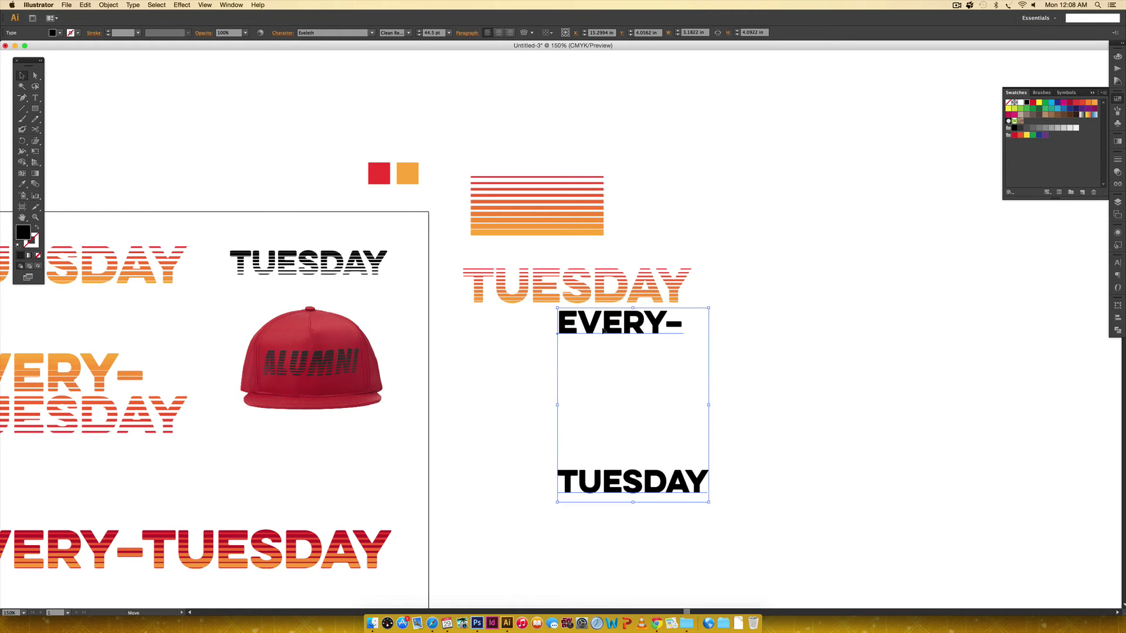
left_click_drag(603, 330, 512, 358)
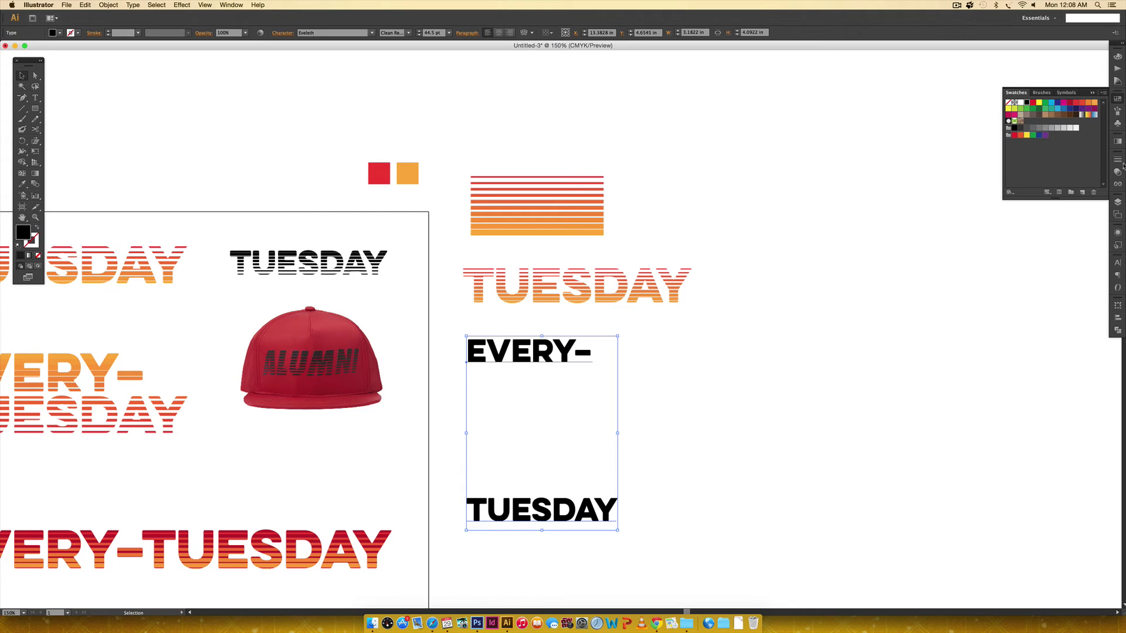
Set the leading of the two-line EVERY-TUESDAY text to 46 pt and deselect it.
left_click(1118, 262)
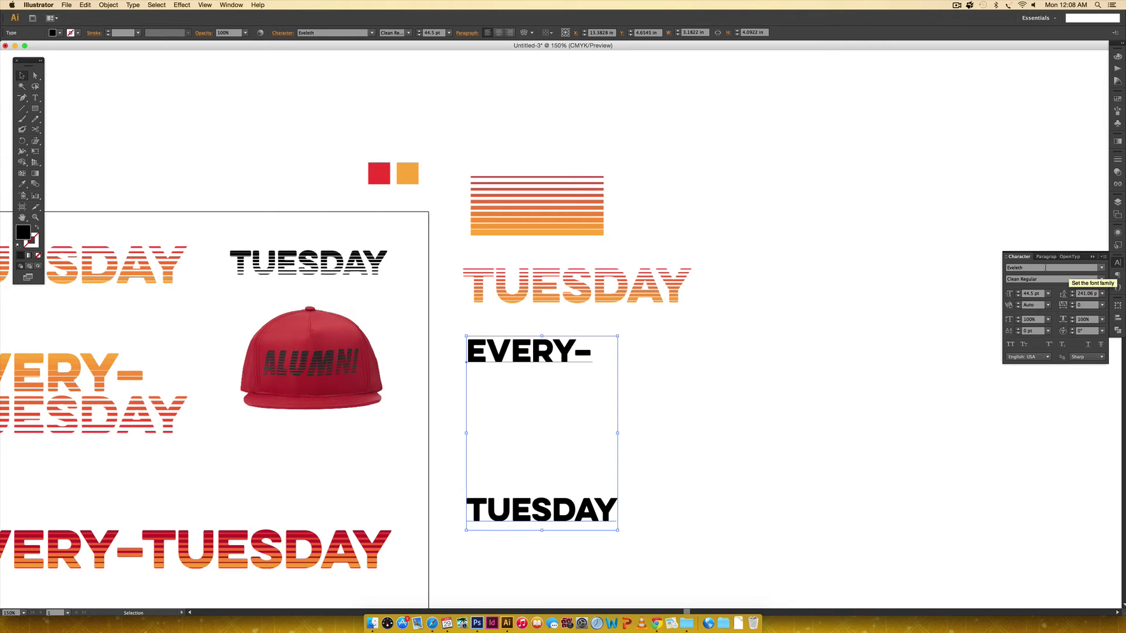
left_click(231, 4)
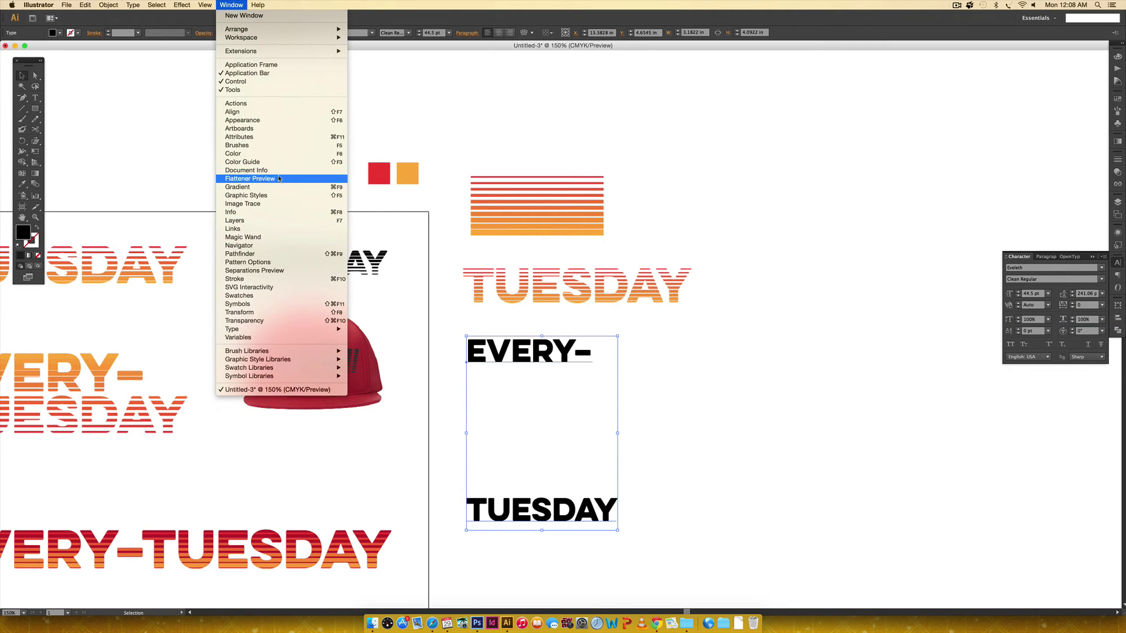
mouse_move(285, 329)
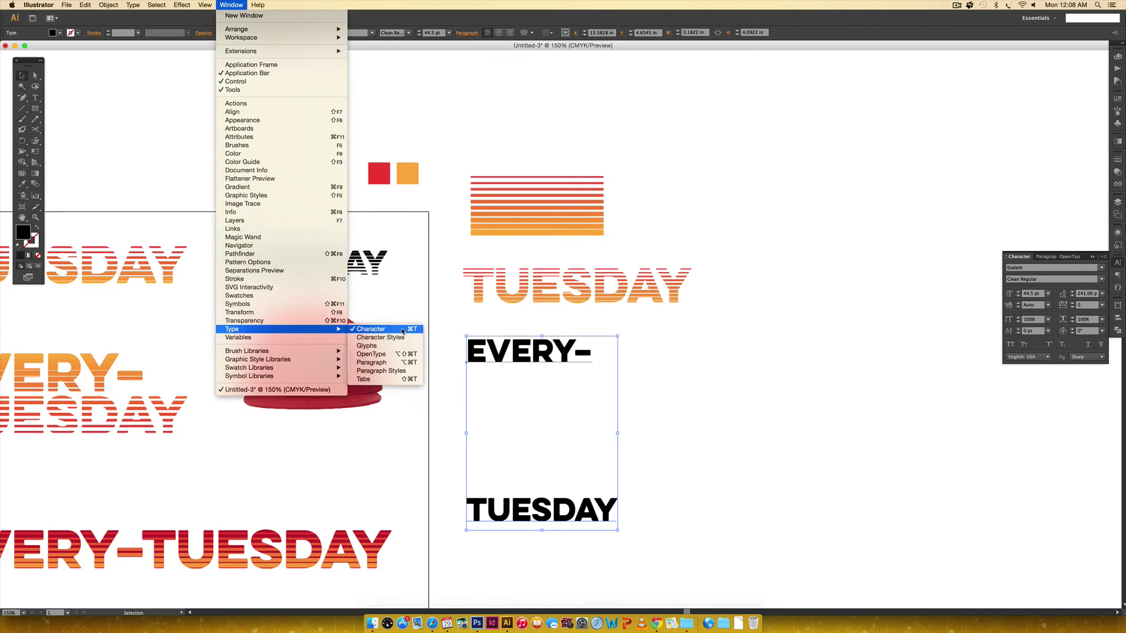
left_click(992, 226)
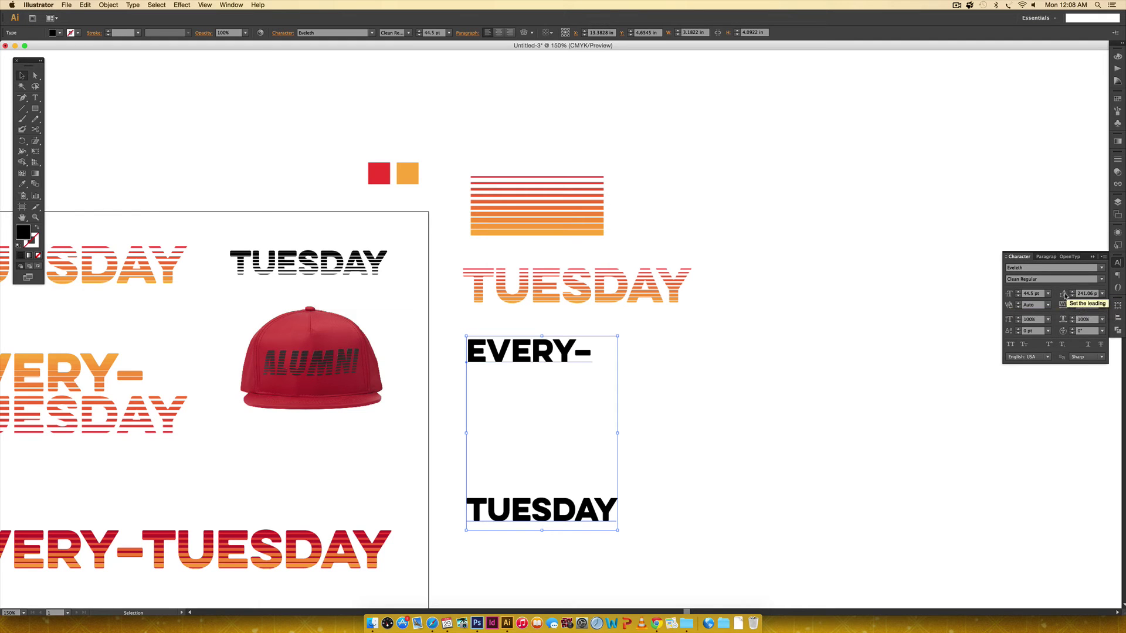
left_click(1065, 297)
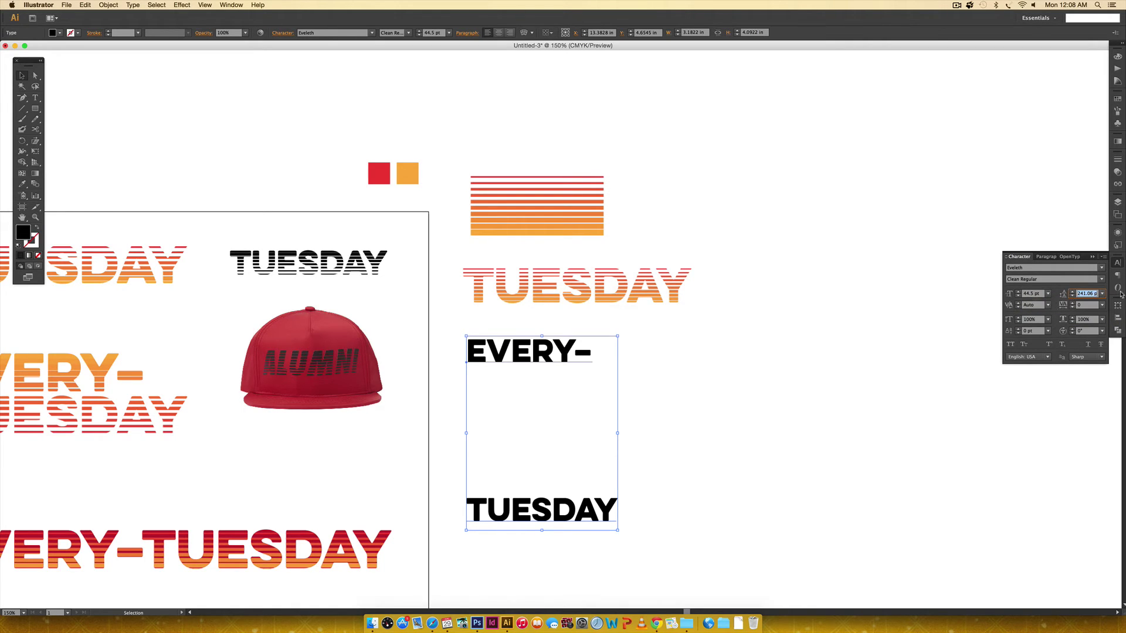
type("4")
key("Return")
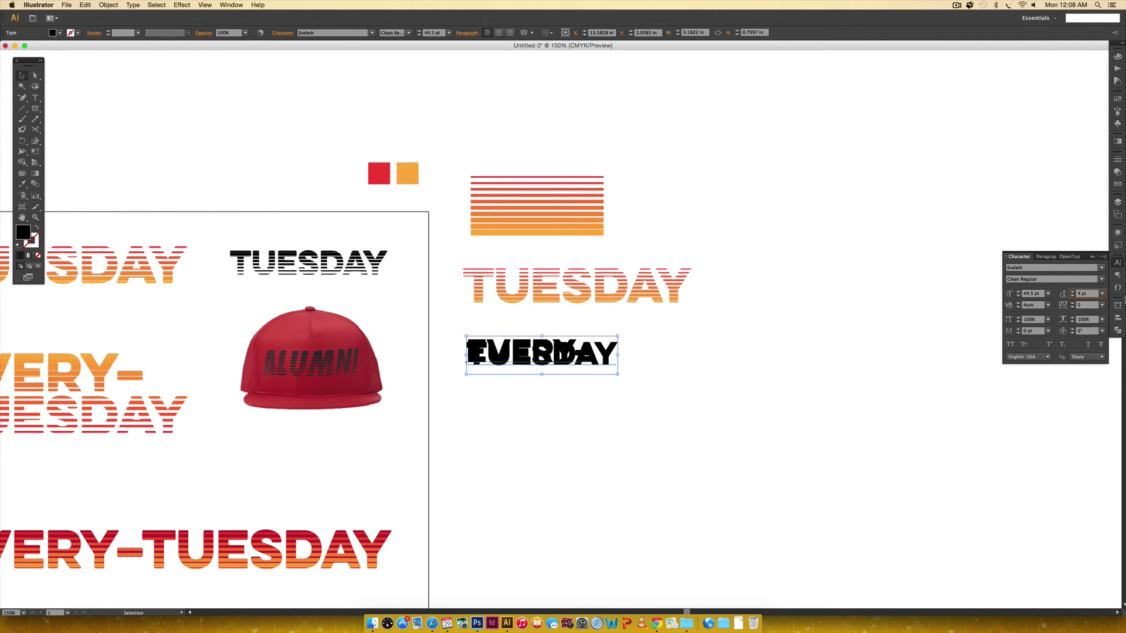
type("6")
key("Return")
left_click(565, 434)
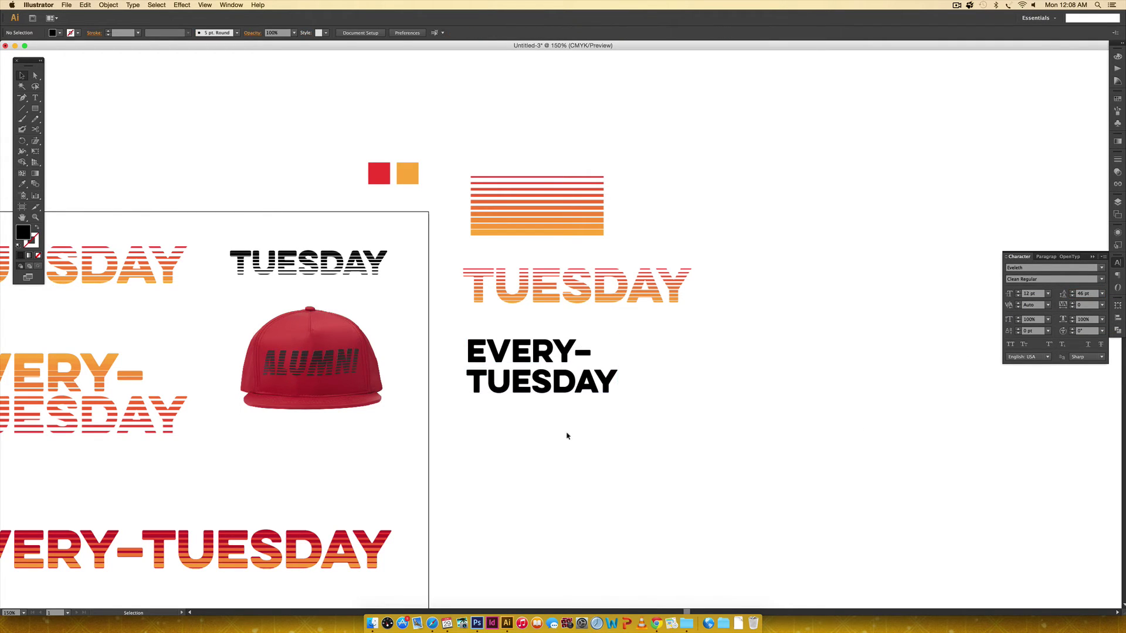
Enlarge the EVERY-TUESDAY text to about 4.27 in wide and align its left edge with the striped TUESDAY above.
left_click(581, 375)
left_click(739, 420)
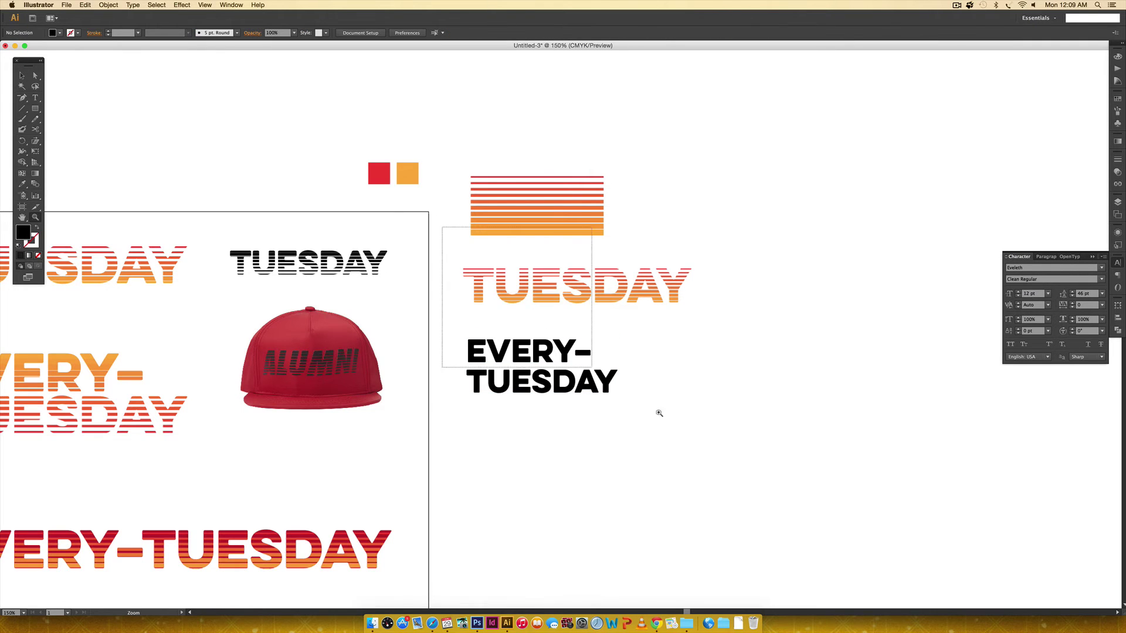
left_click_drag(659, 410, 621, 380)
scroll(669, 411, "left", 3)
left_click(641, 431)
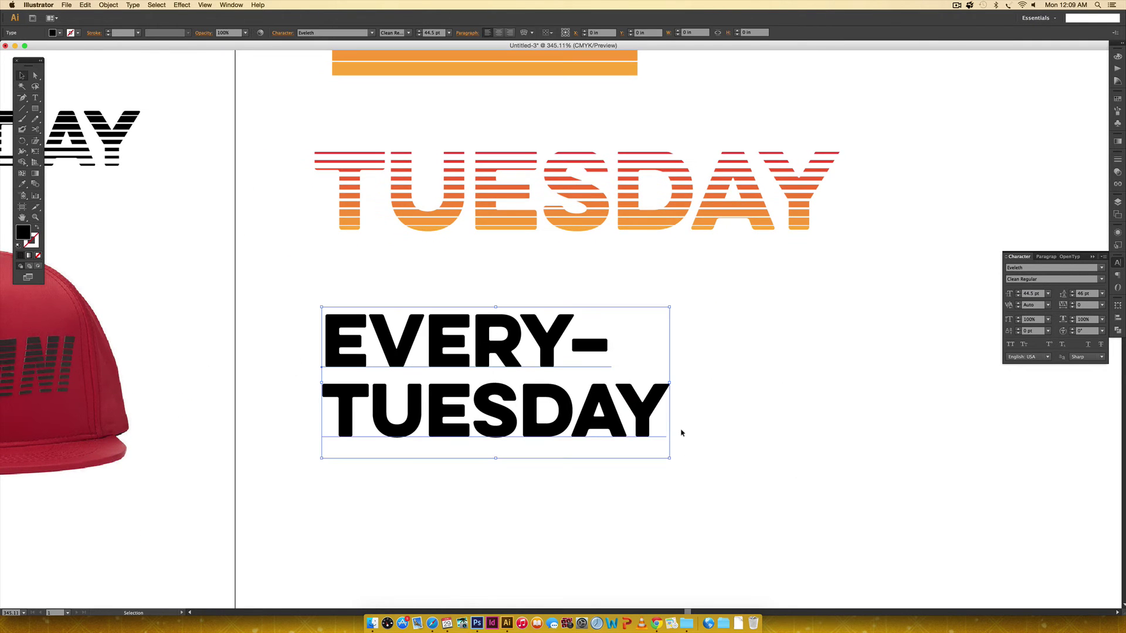
left_click_drag(669, 458, 829, 507)
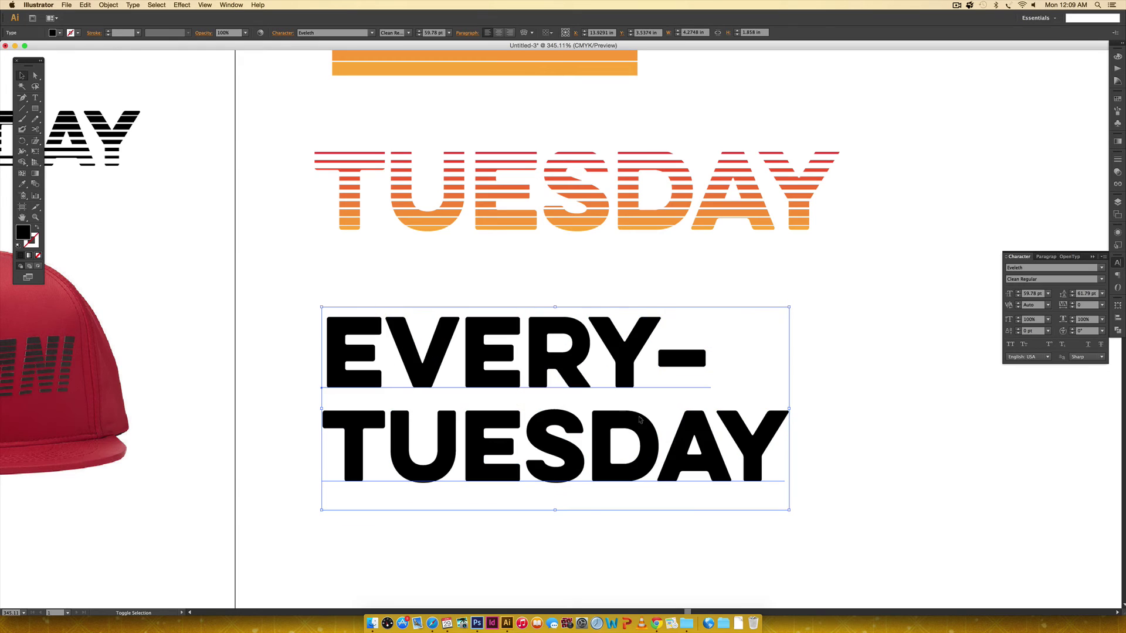
left_click_drag(630, 371, 623, 364)
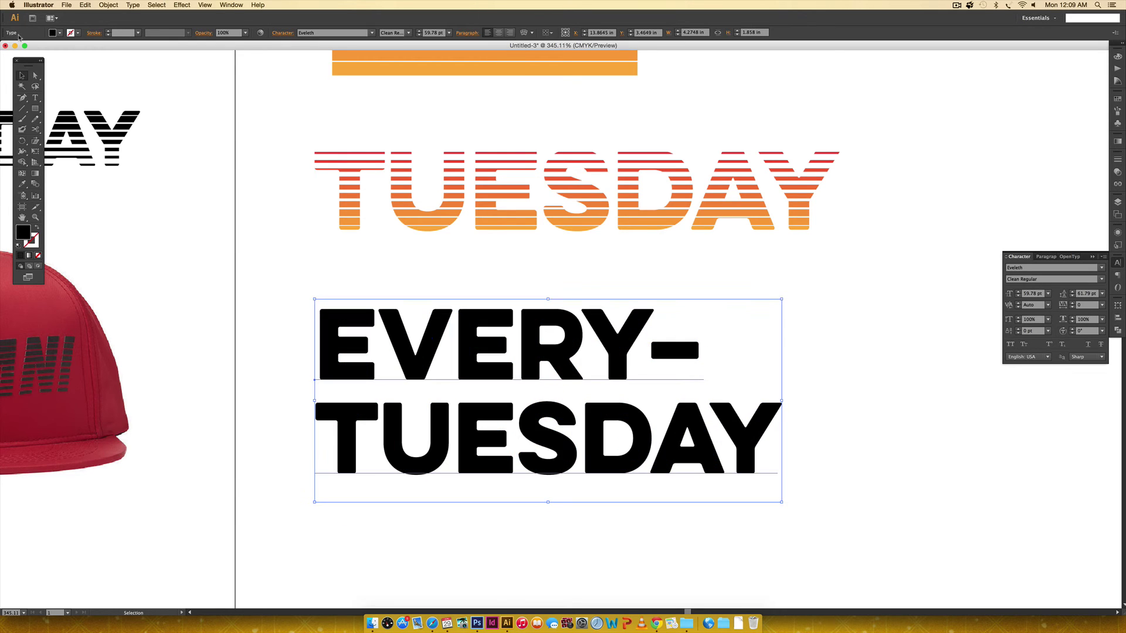
Convert the two-line EVERY-TUESDAY text to outlines and combine all its letters into one compound path.
left_click(137, 6)
left_click(154, 98)
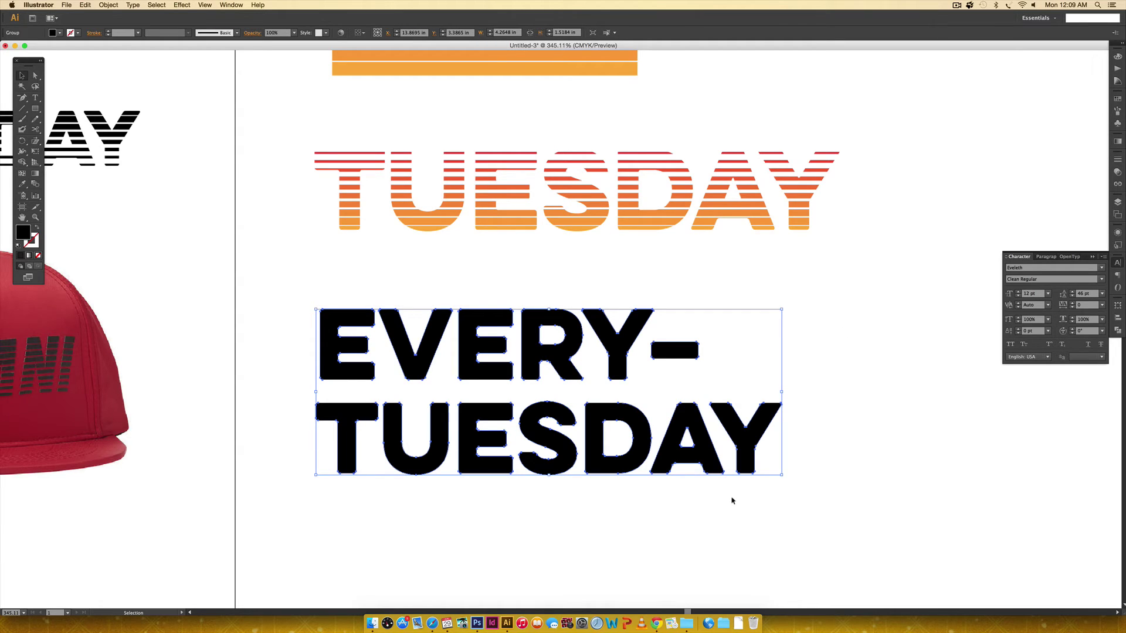
key("super+8")
Fill the EVERY-TUESDAY compound path with the orange sampled from the lowest bar of the striped block, and deselect it.
key("slash")
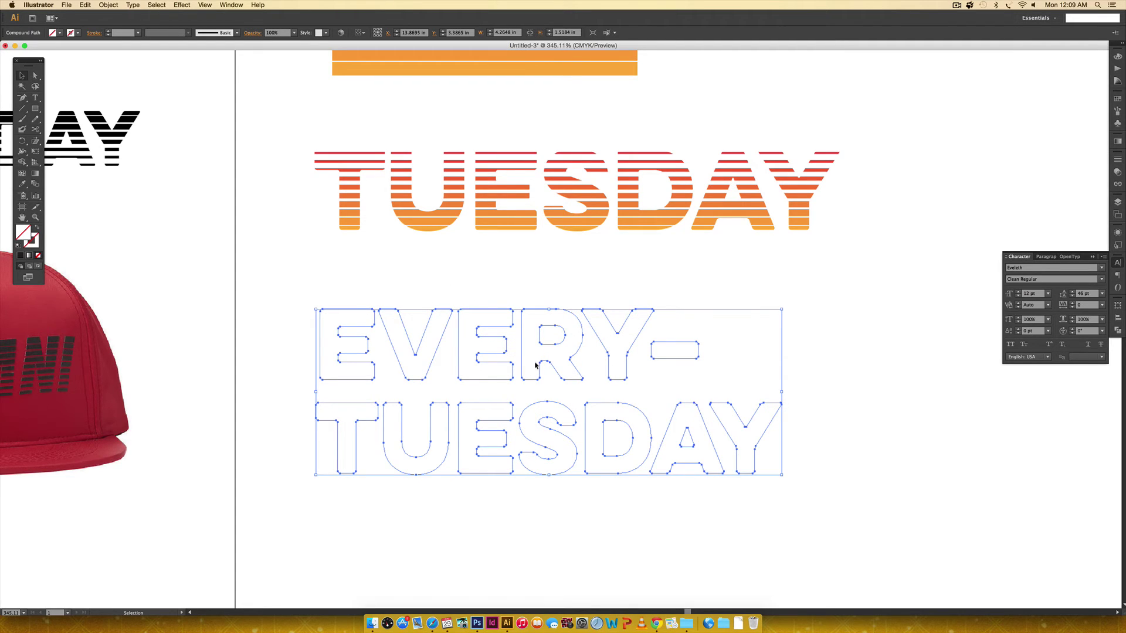
key("i")
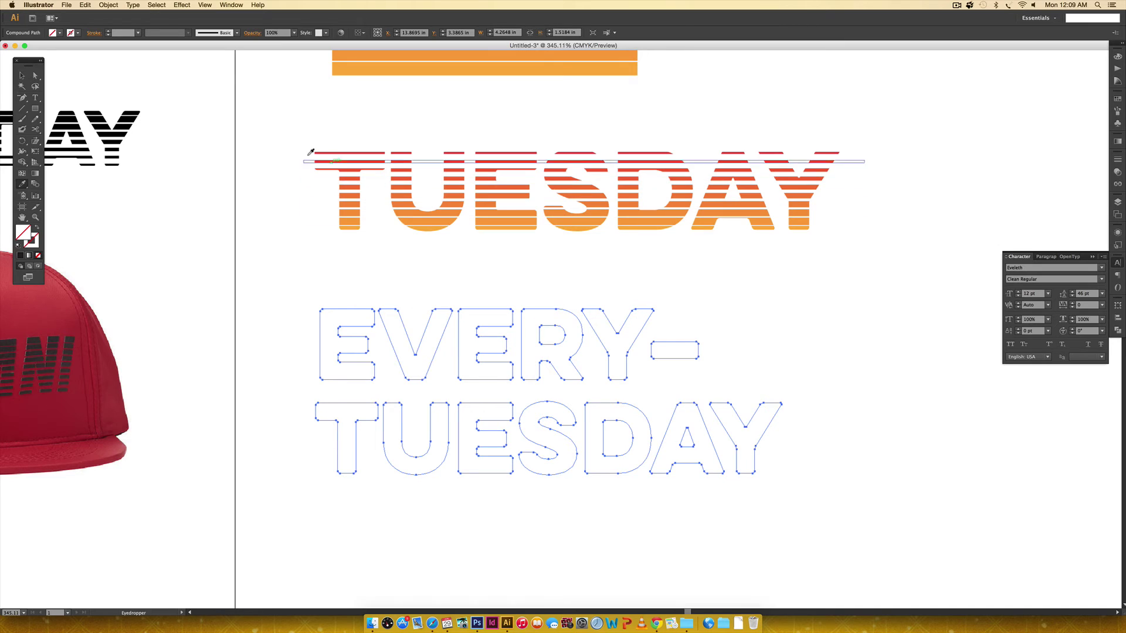
left_click(375, 69)
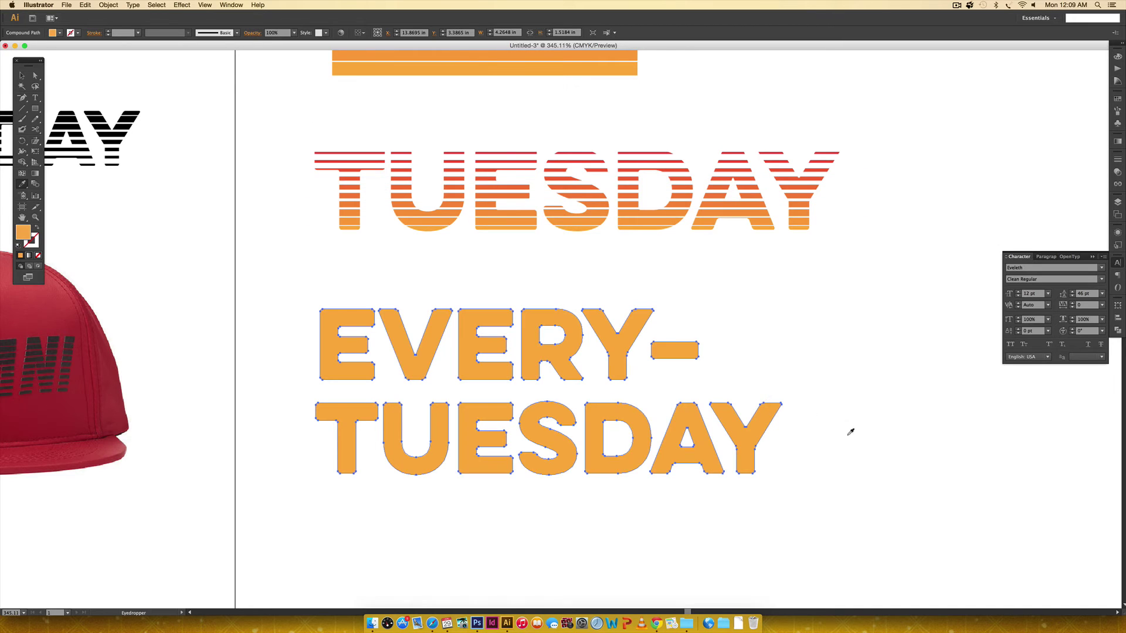
key("v")
left_click(884, 490)
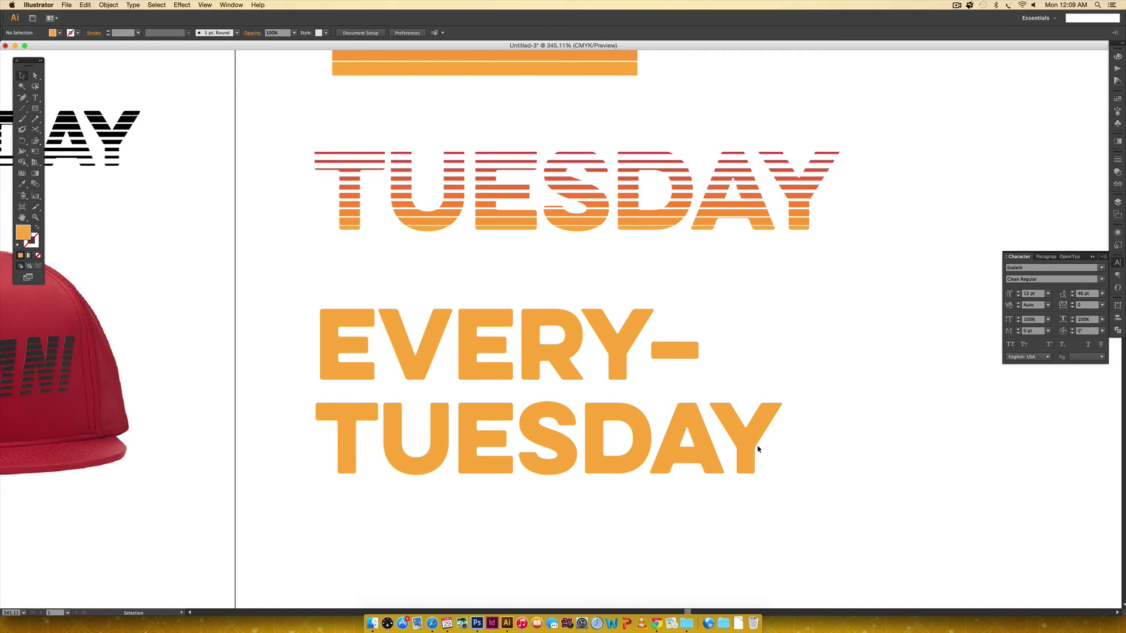
left_click(749, 448)
right_click(737, 429)
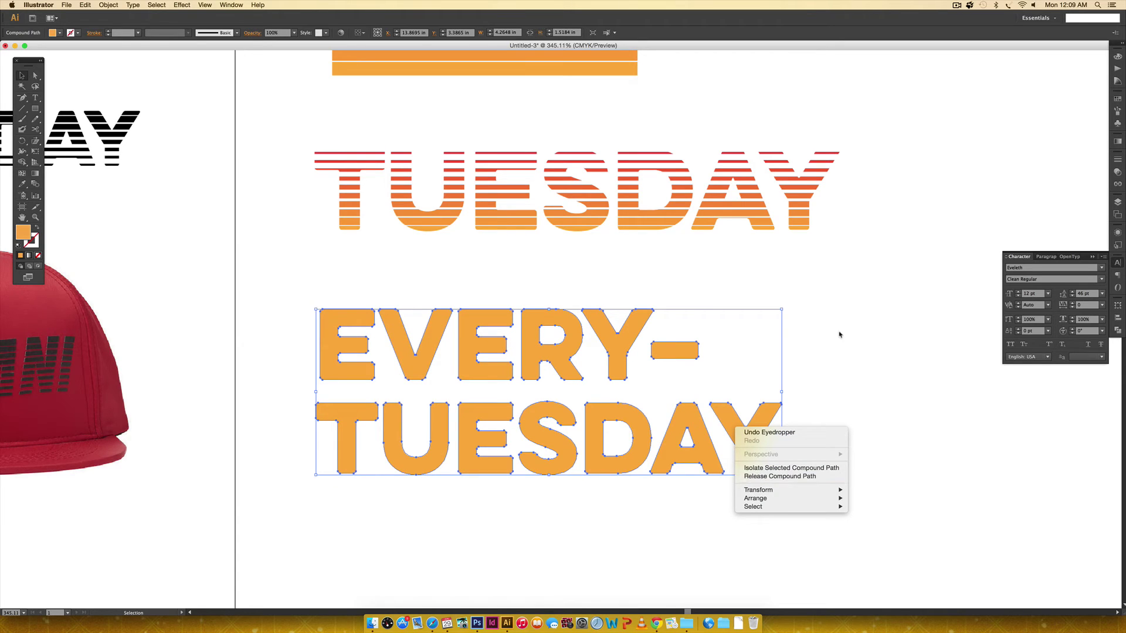
left_click(902, 331)
left_click(658, 471)
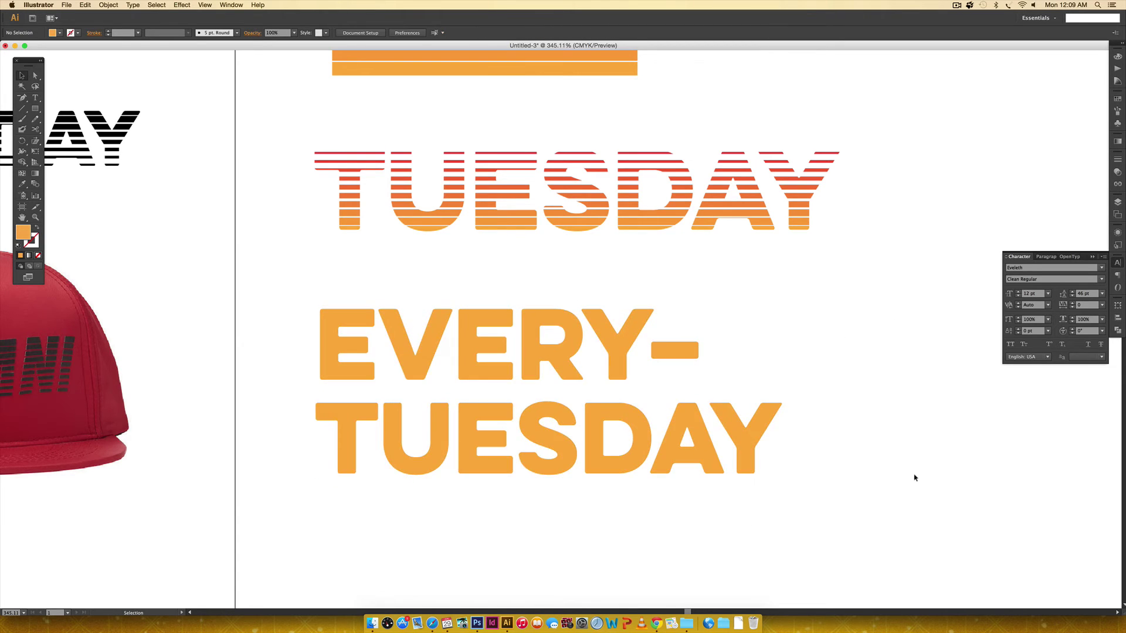
Place the red-to-orange bars over the EVERY-TUESDAY lettering, starting at its upper-left corner.
scroll(883, 428, "up", 3)
left_click(604, 82)
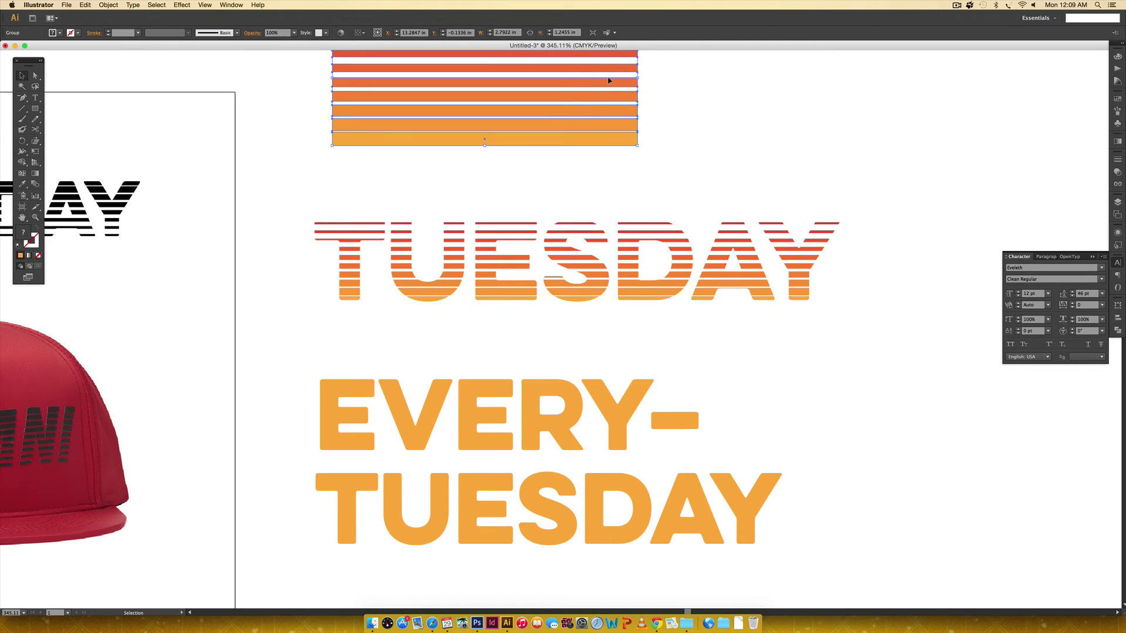
left_click_drag(608, 80, 591, 440)
scroll(592, 440, "left", 15)
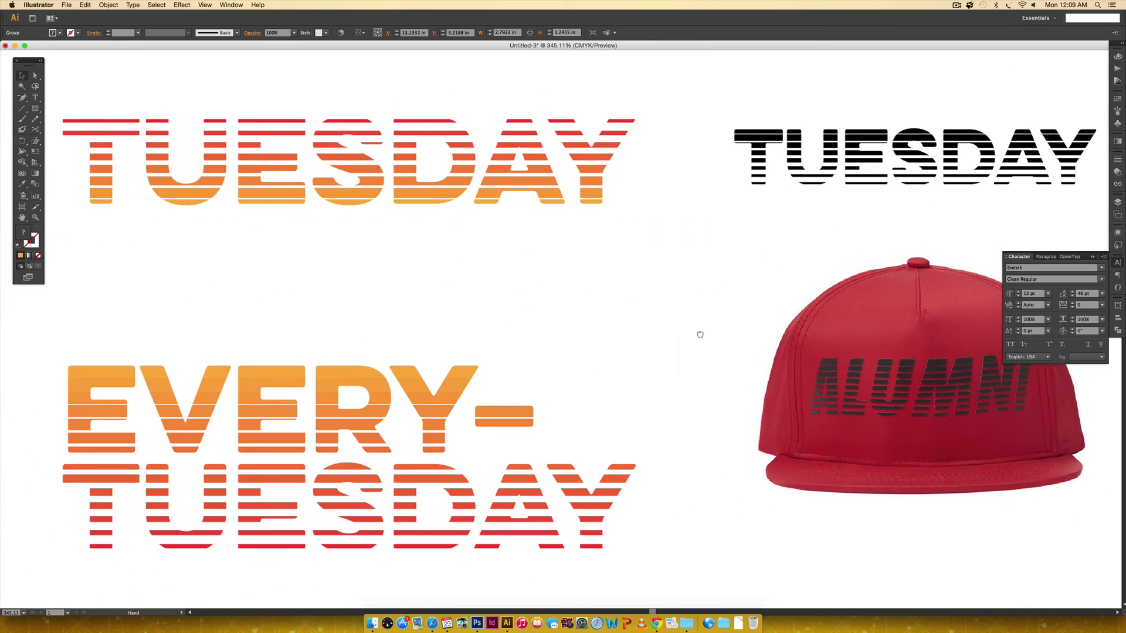
scroll(701, 335, "right", 11)
left_click_drag(819, 371, 431, 345)
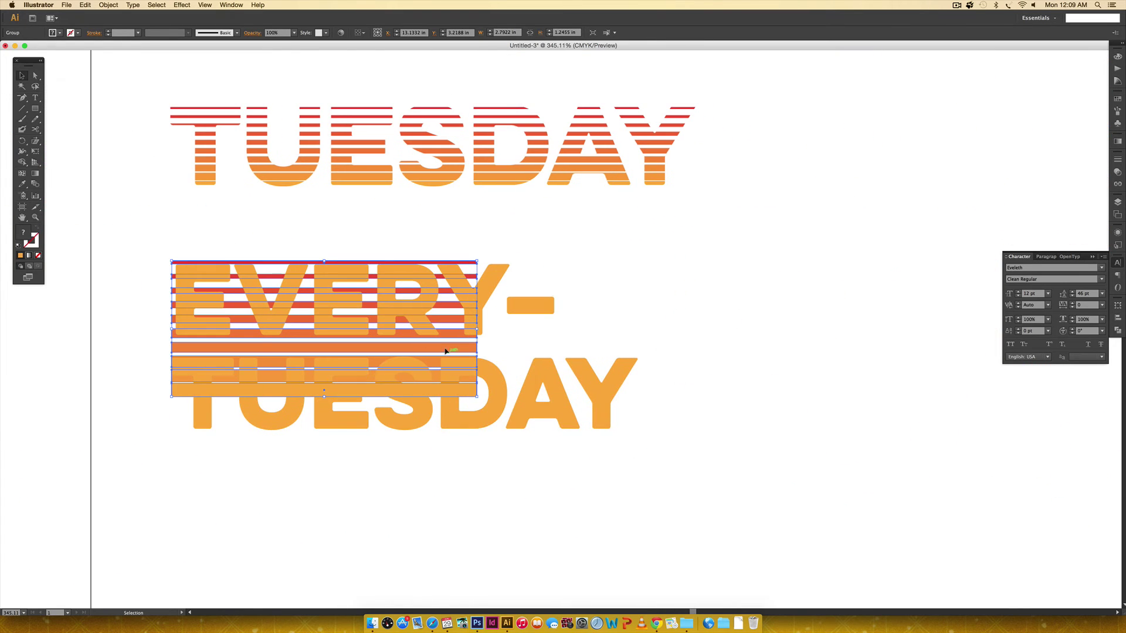
Reflect the bars across the horizontal axis and stretch them to about 4.35 in wide and 1.51 in tall over both text lines.
right_click(449, 352)
mouse_move(501, 421)
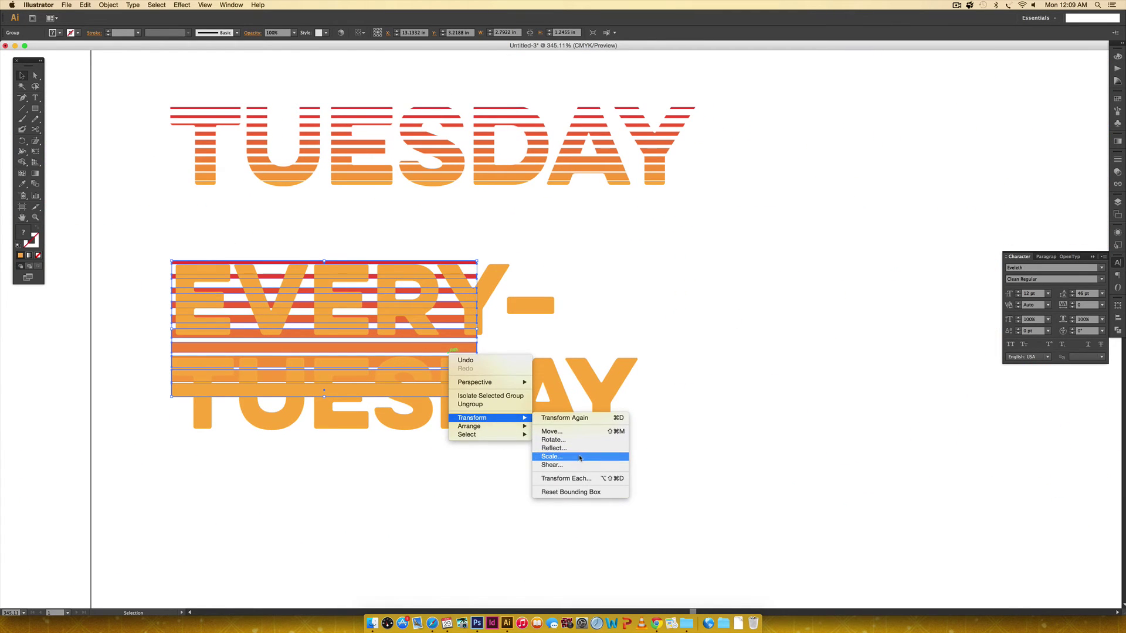
left_click(557, 448)
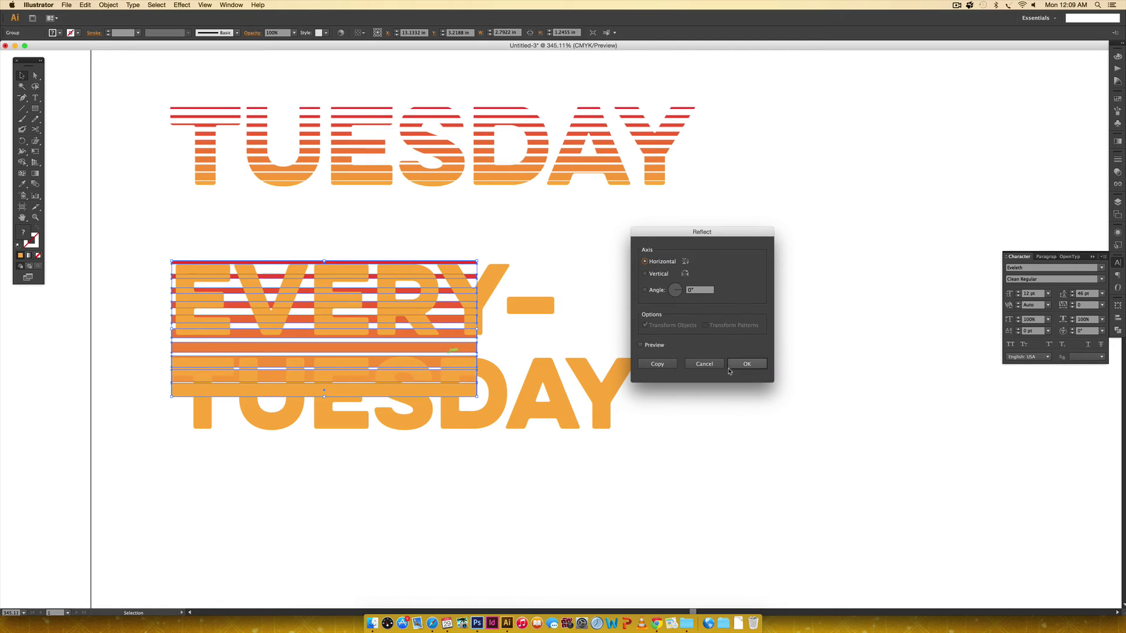
left_click(747, 364)
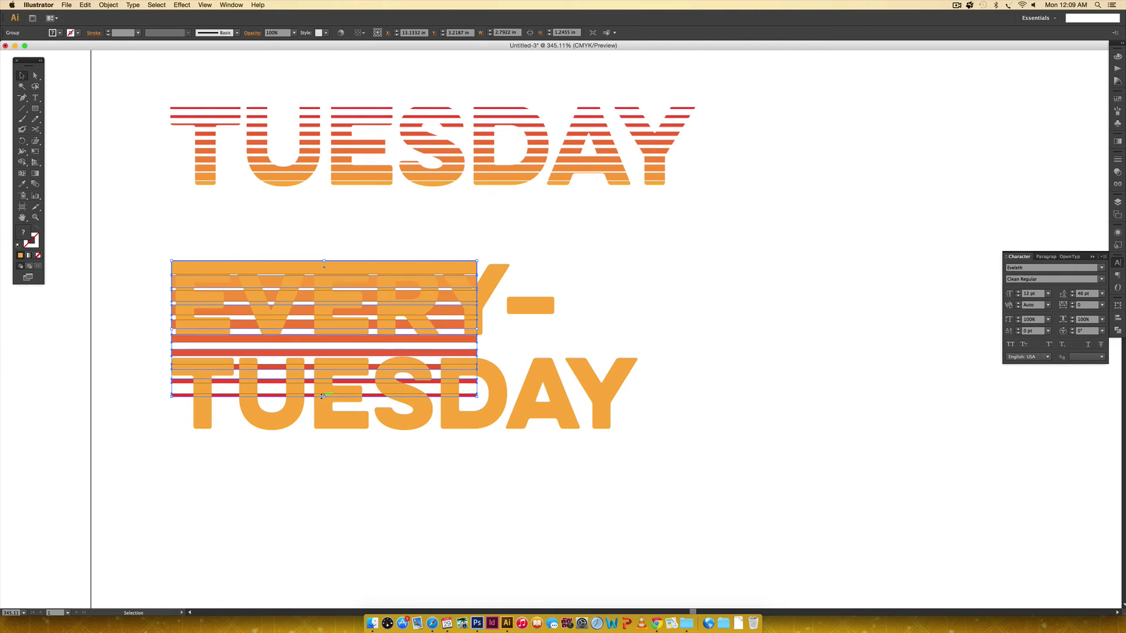
left_click_drag(323, 397, 322, 425)
left_click_drag(477, 341, 647, 341)
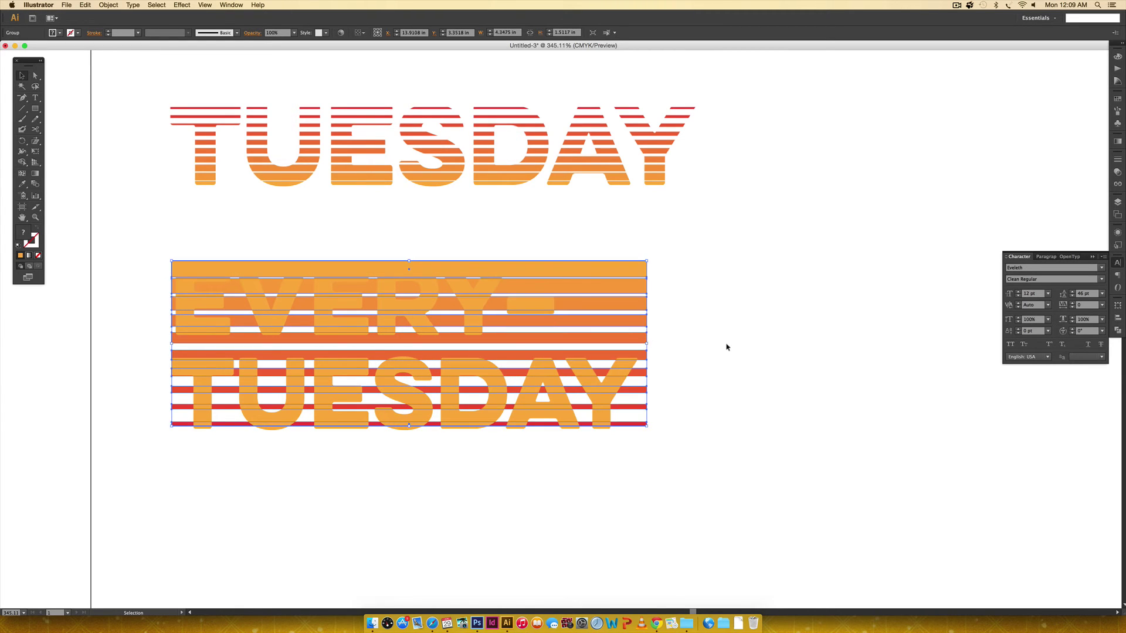
Try clipping the reflected bars to the EVERY-TUESDAY lettering with a clipping mask, and undo the mask.
left_click(727, 344)
left_click_drag(746, 258, 424, 485)
key("super+7")
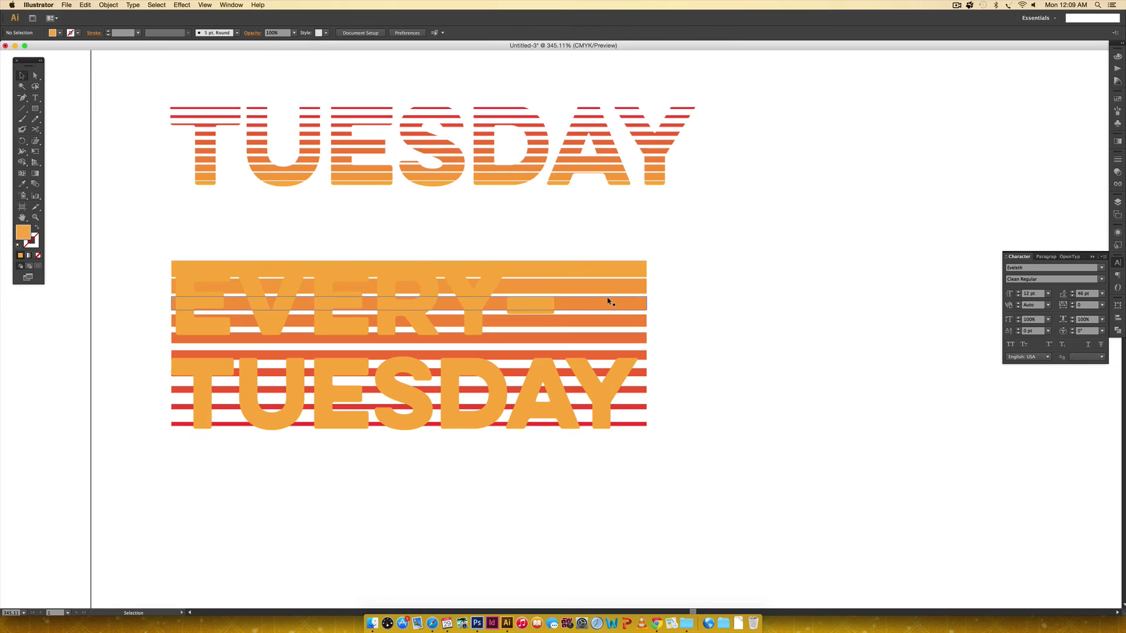
right_click(643, 306)
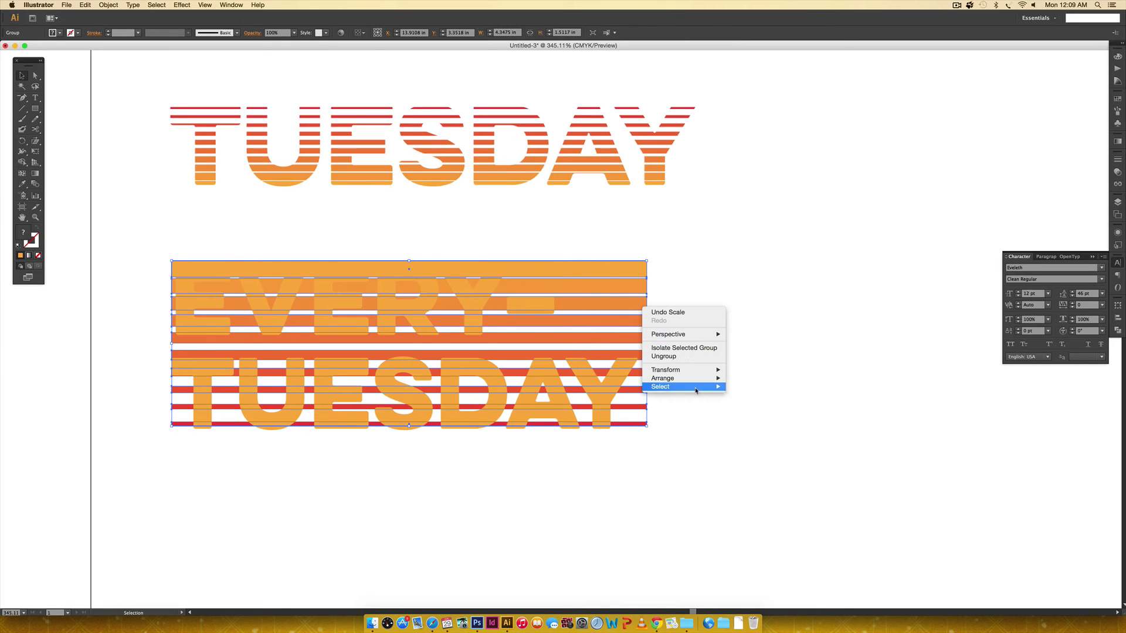
mouse_move(692, 378)
left_click(774, 290)
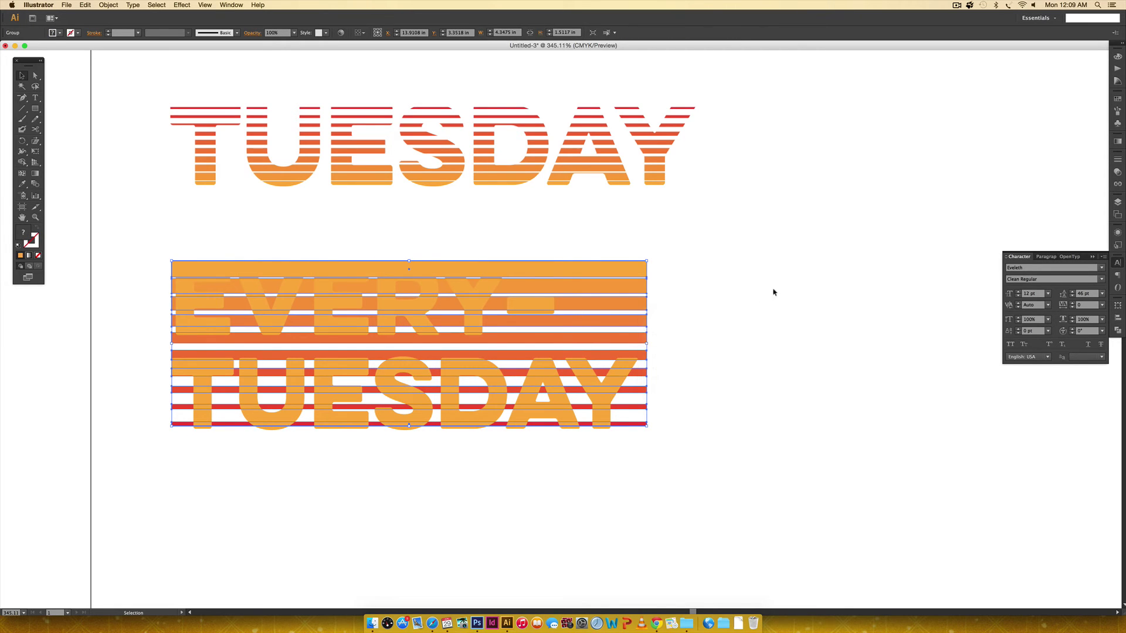
left_click_drag(741, 264, 225, 509)
right_click(469, 360)
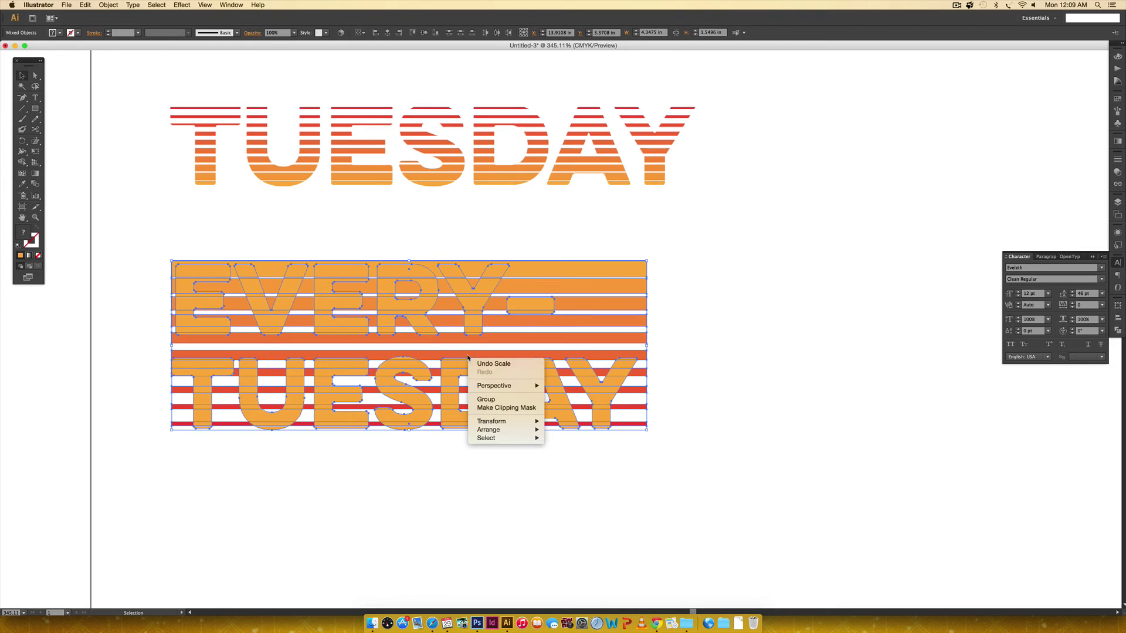
key("super+7")
left_click(716, 489)
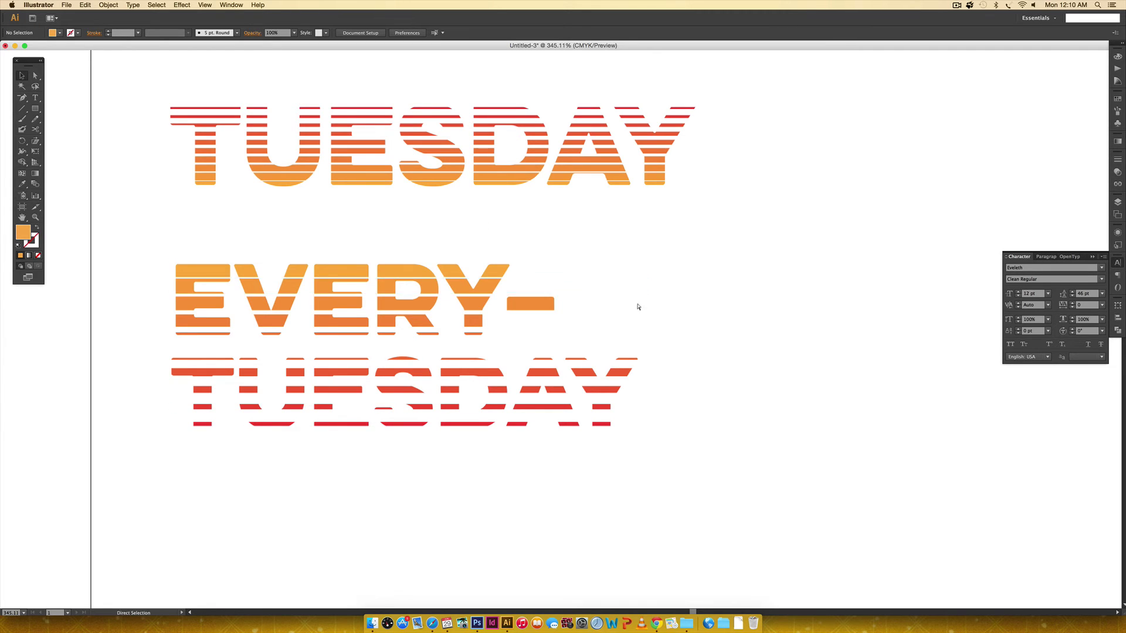
key("super+z")
left_click(856, 364)
Move the reflected bars horizontally off the EVERY-TUESDAY lettering into the empty area on its right.
left_click_drag(861, 310, 544, 269)
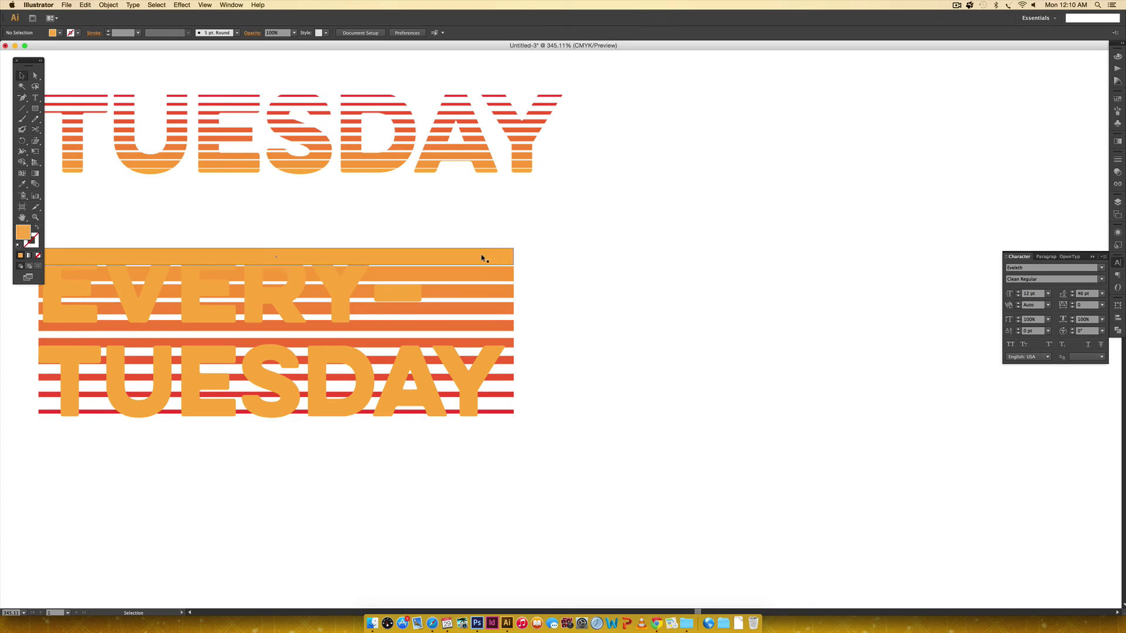
left_click_drag(412, 251, 896, 256)
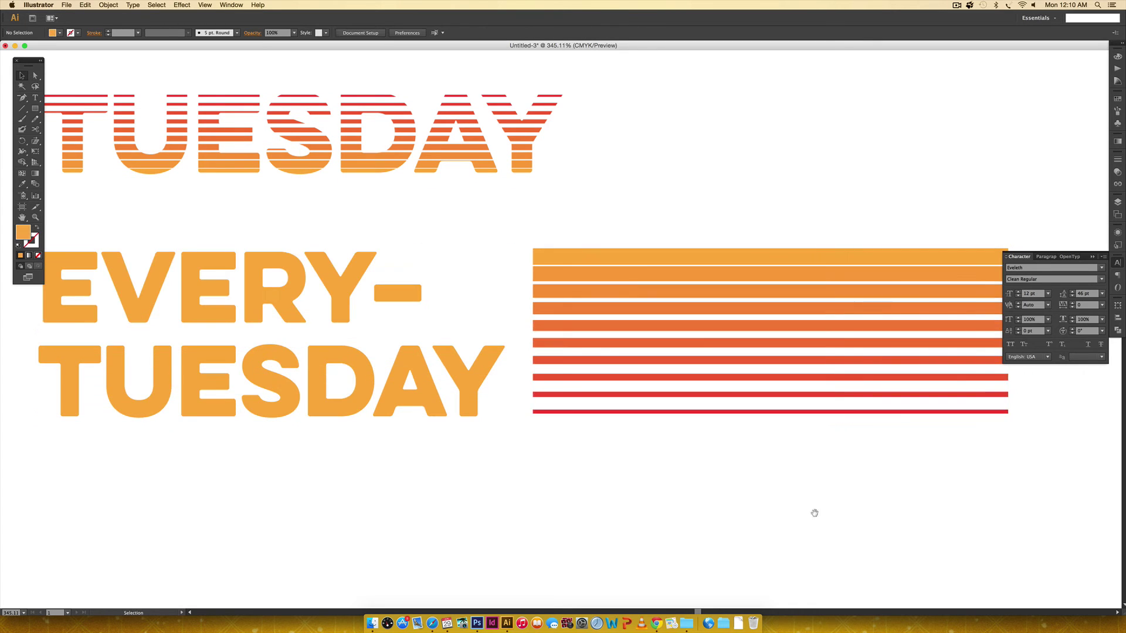
scroll(704, 411, "right", 5)
Delete all the inner bars, keeping only the thick orange bar at the top and the thin red bar at the bottom.
left_click(611, 307)
key("a")
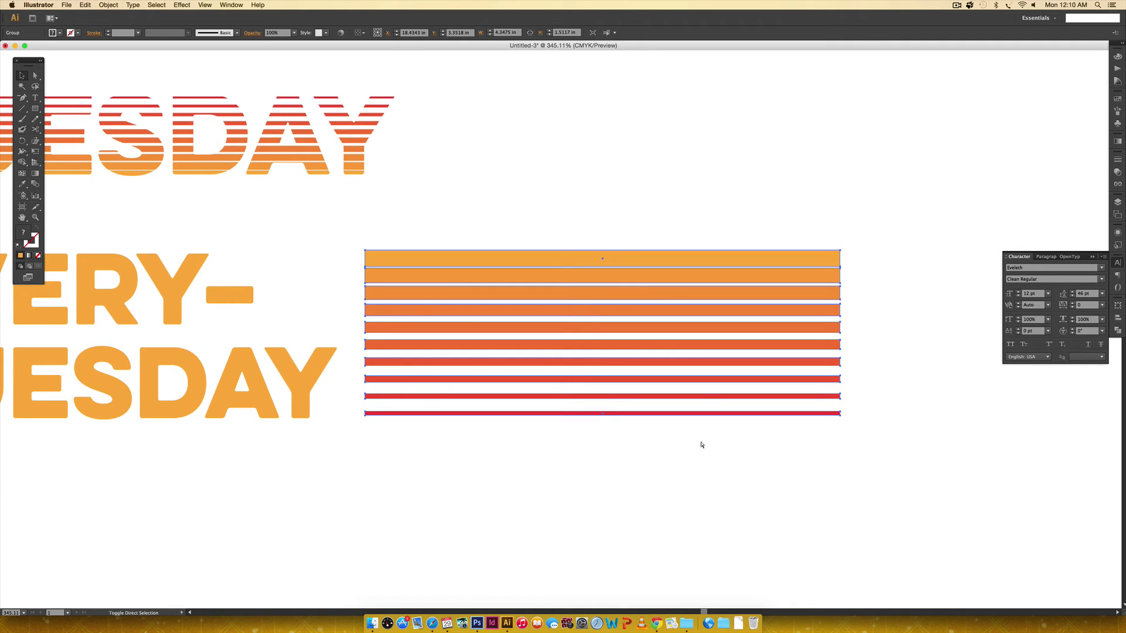
key("super")
left_click_drag(858, 272, 565, 399)
key("Delete")
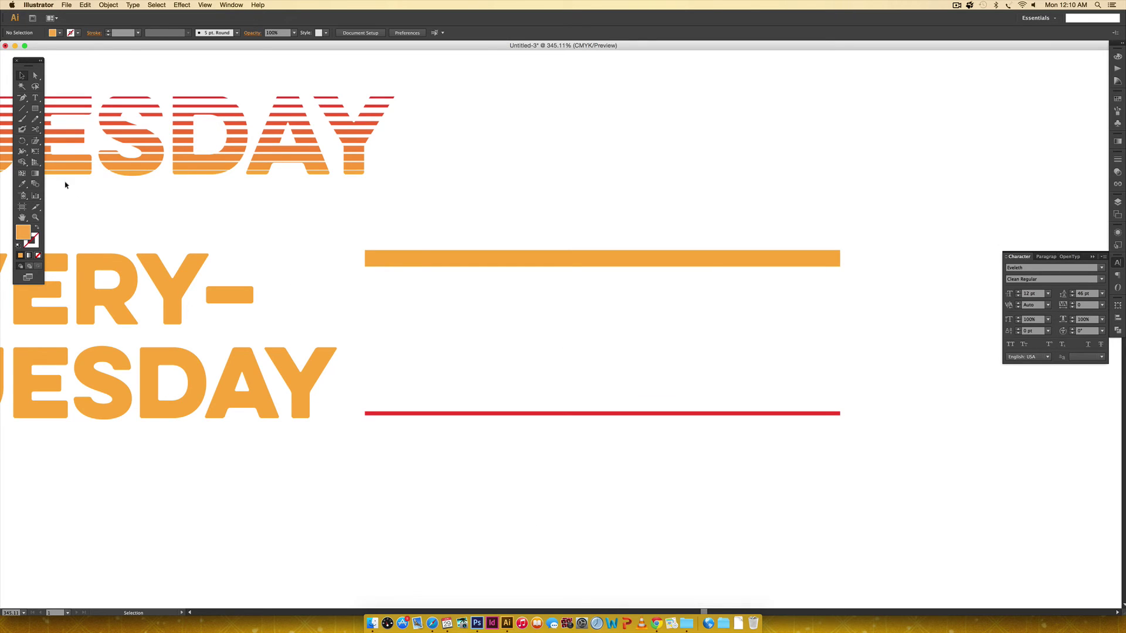
Blend the thick orange bar and the thin red bar using a higher number of specified steps than 8.
double_click(36, 183)
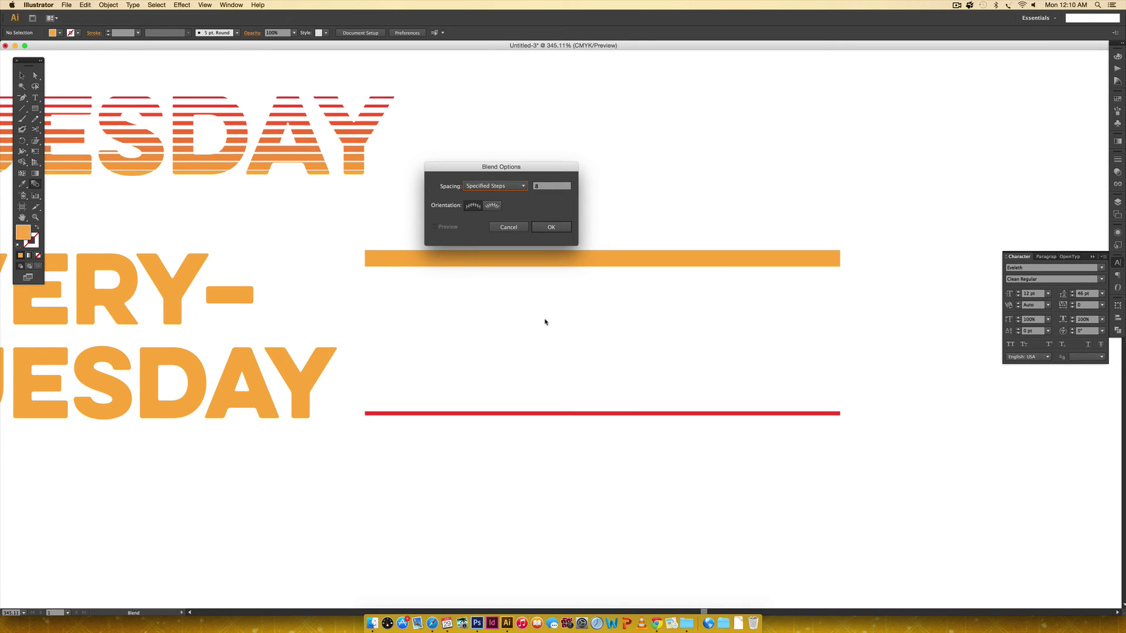
left_click(542, 187)
key("Return")
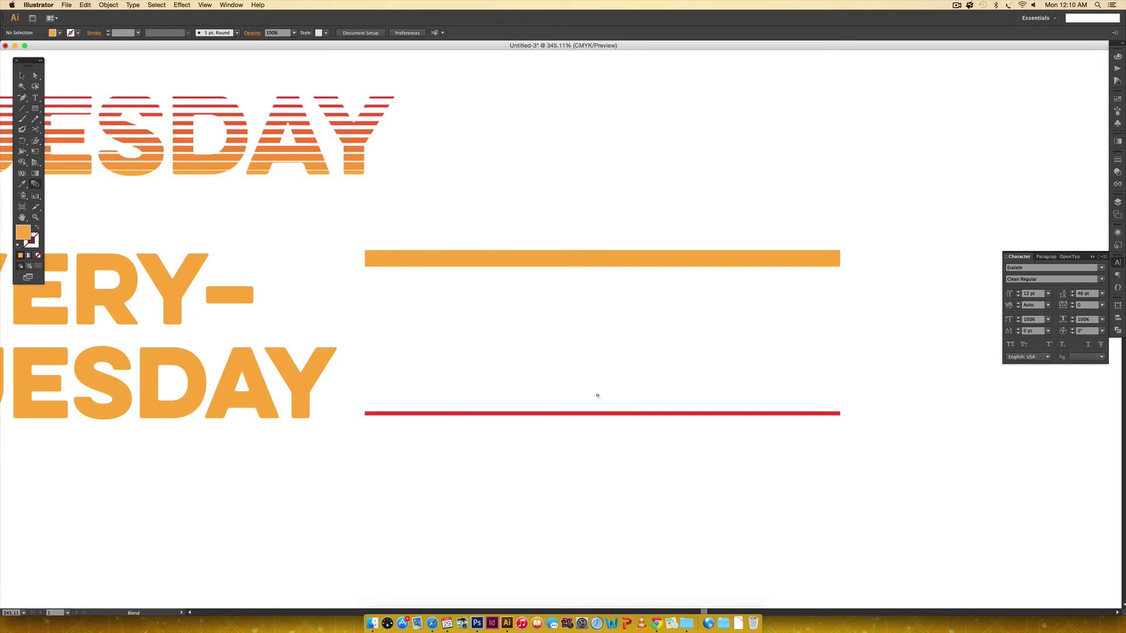
left_click(584, 413)
key("v")
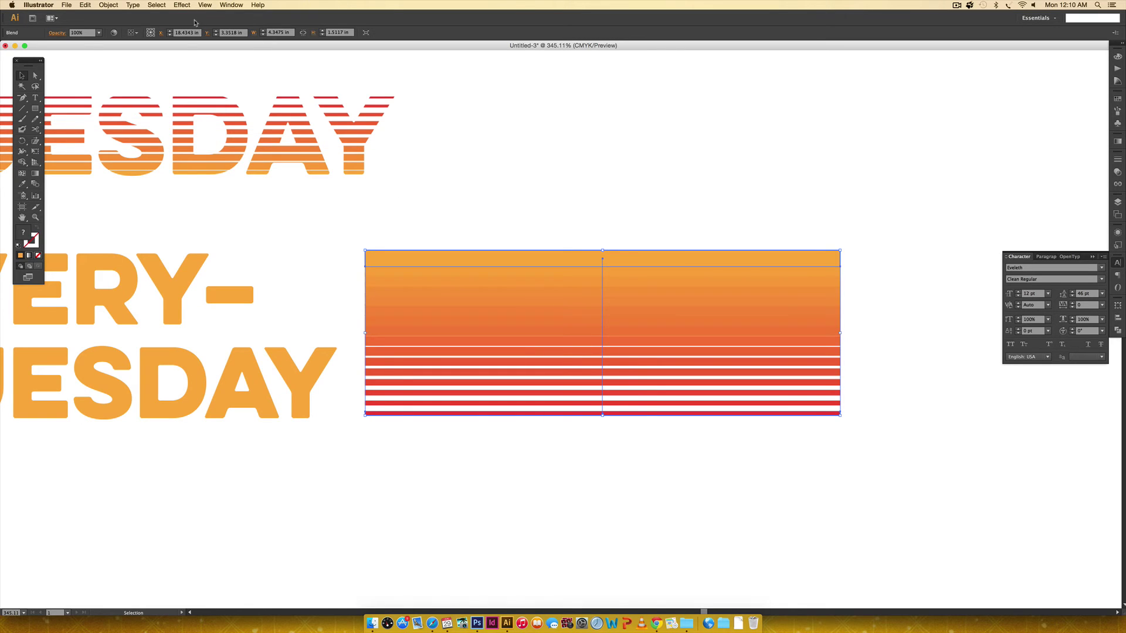
Expand the orange-to-red blend into separate bars and deselect them.
left_click(112, 4)
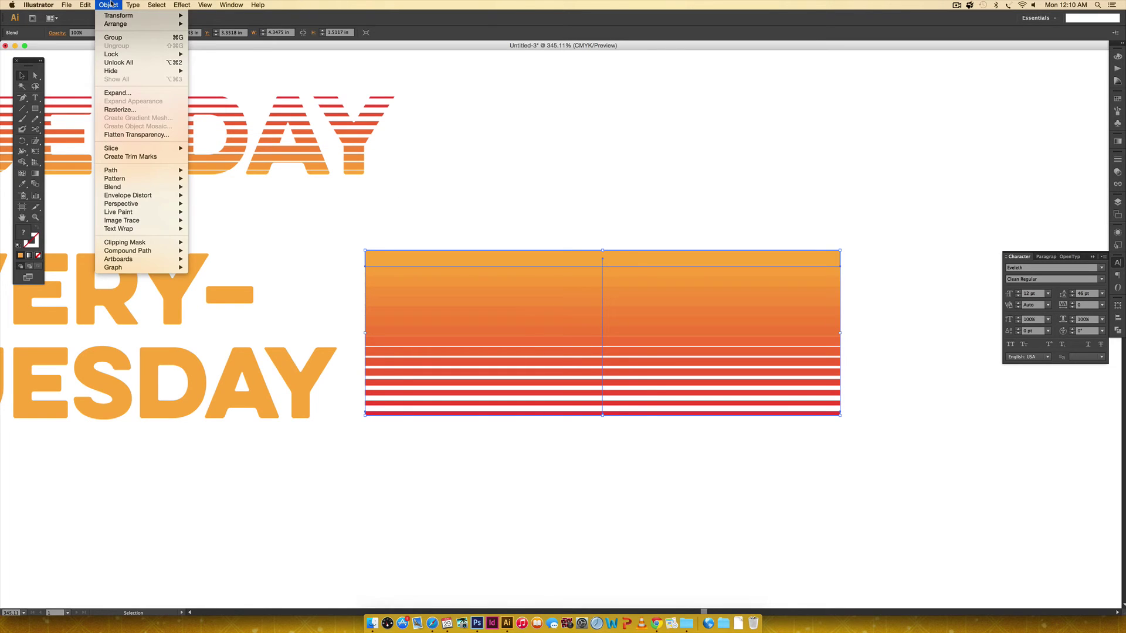
left_click(124, 93)
left_click(469, 352)
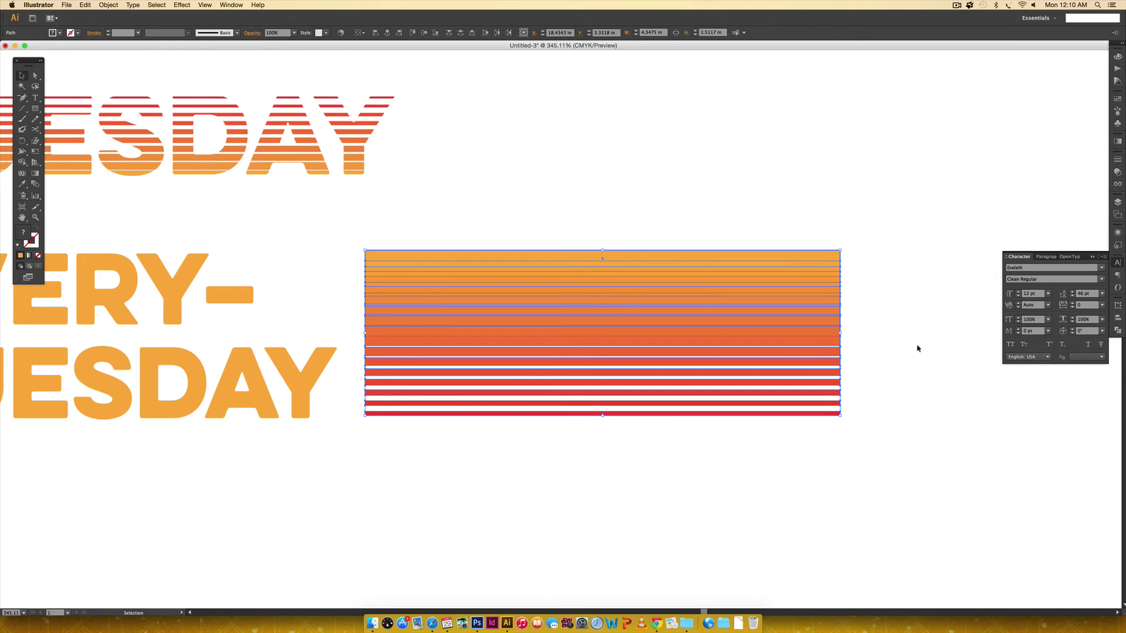
left_click(919, 349)
Raise the top orange bar so the stack is about 1.81 in tall, and distribute all the bars evenly in the vertical direction.
left_click(644, 253)
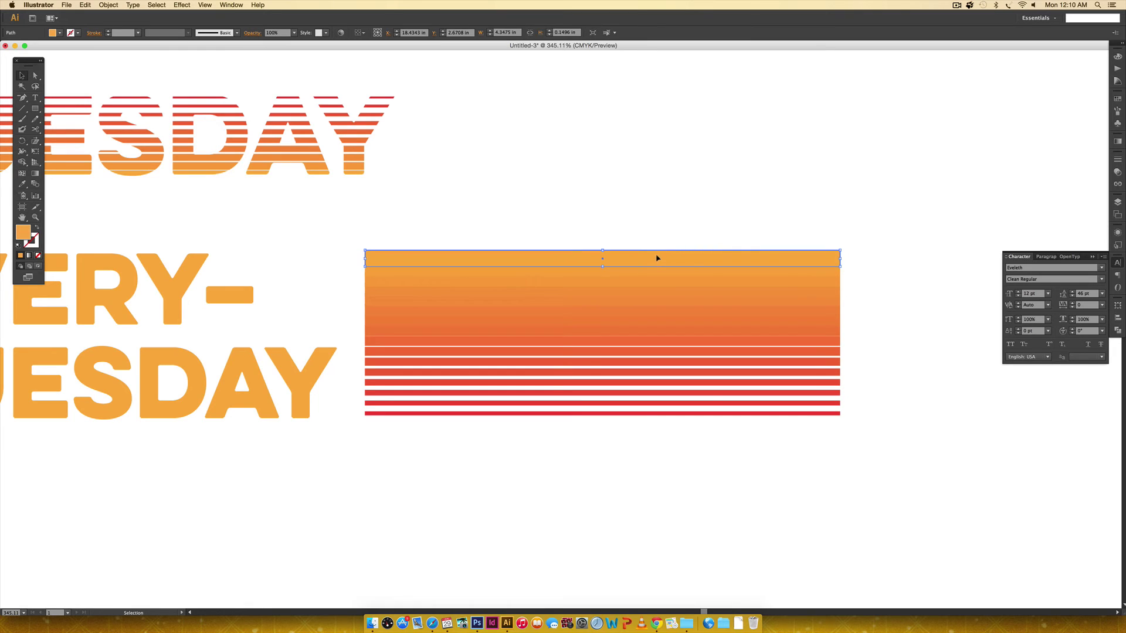
left_click_drag(647, 257, 648, 225)
left_click_drag(889, 202, 547, 488)
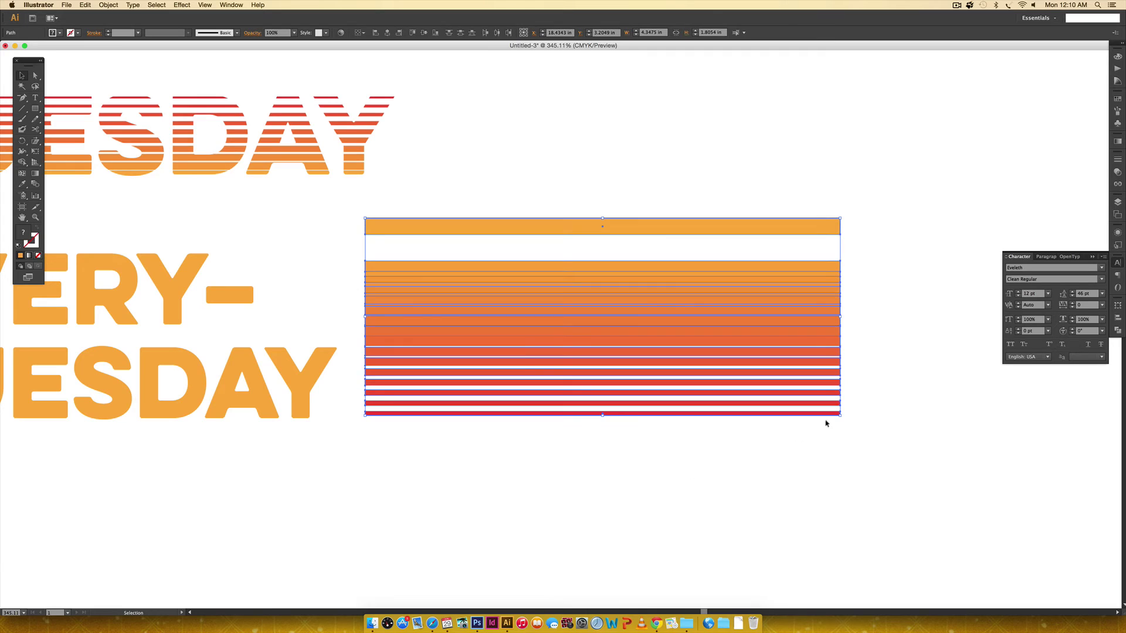
left_click(462, 33)
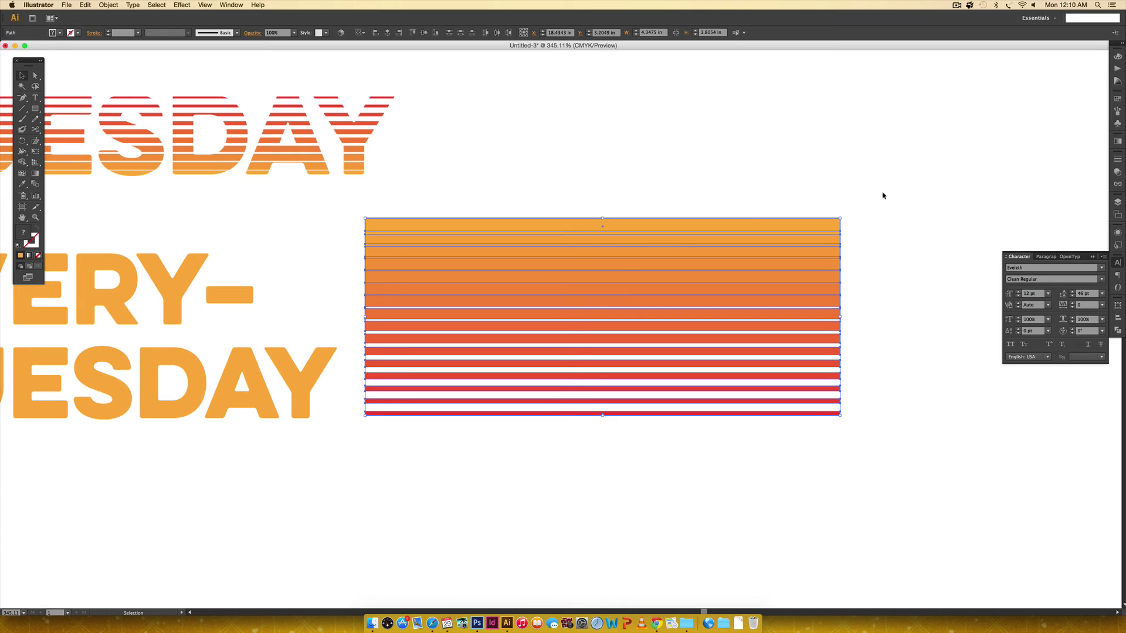
Move the orange-to-red bar stack over the solid two-line EVERY-TUESDAY lettering and deselect it.
key("a")
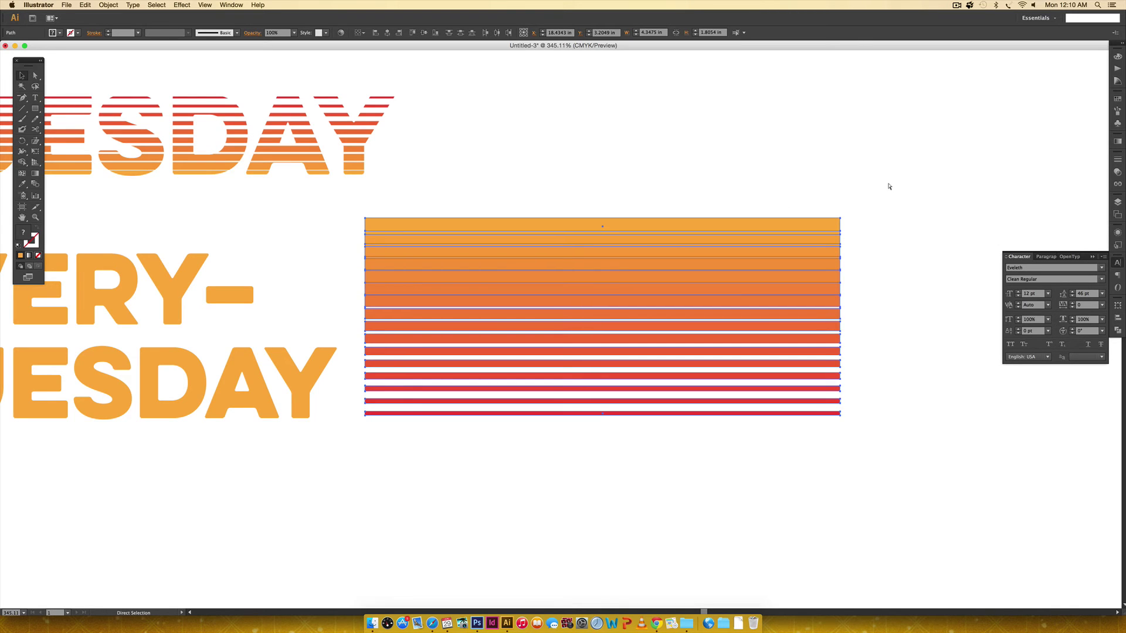
left_click(888, 184)
scroll(643, 319, "left", 5)
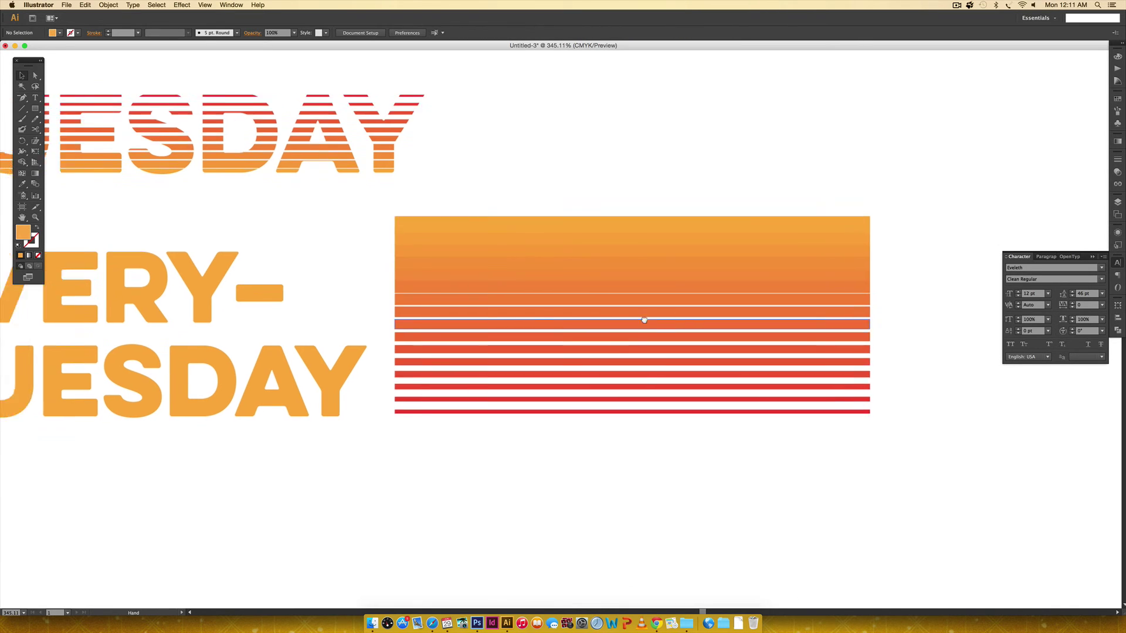
key("v")
left_click_drag(798, 242, 306, 241)
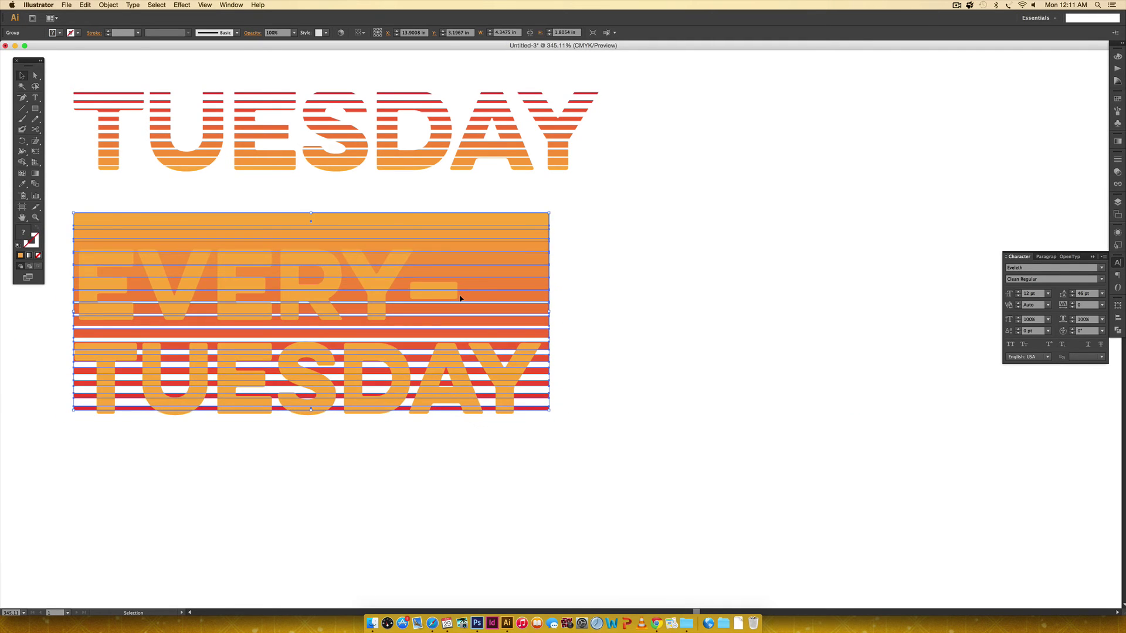
scroll(399, 364, "left", 2)
key("super+a")
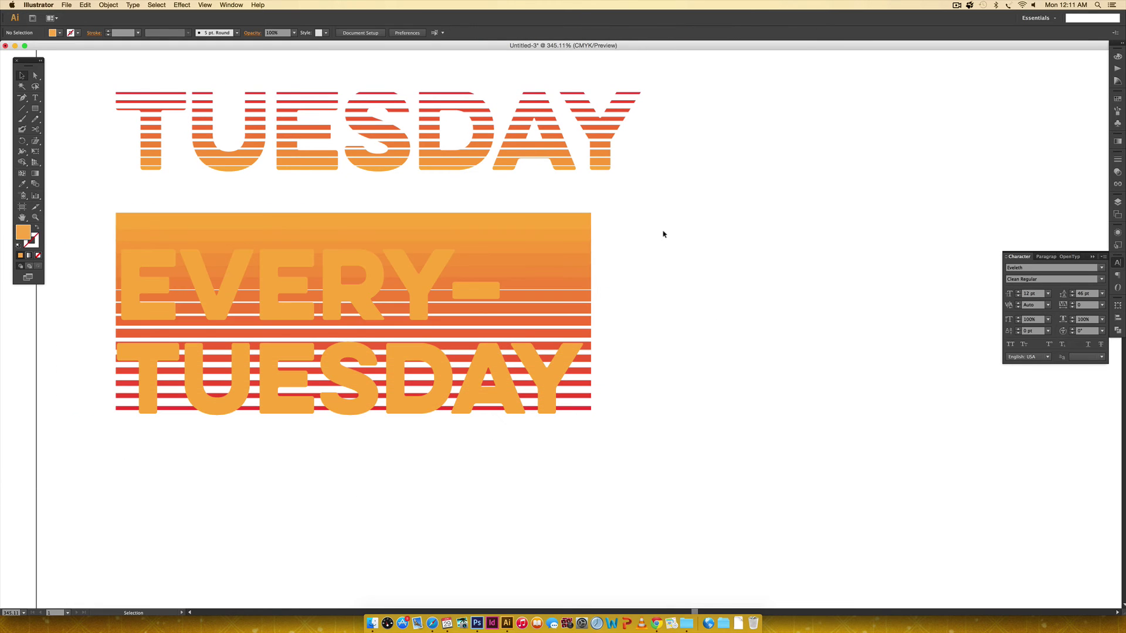
Clip the bar stack to the two-line EVERY-TUESDAY lettering with a clipping mask.
left_click_drag(664, 234, 170, 417)
right_click(348, 338)
left_click(413, 385)
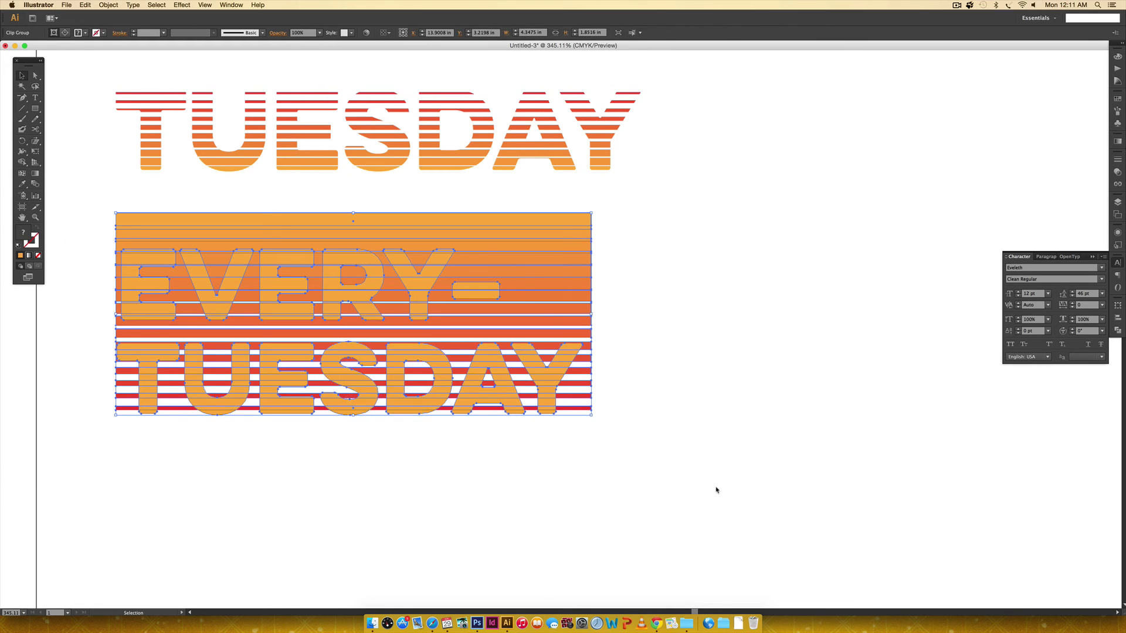
left_click(716, 490)
Compare the clipped two-line lettering with the finished samples on the artboard, including the dark red one-line EVERY-TUESDAY.
scroll(678, 485, "left", 10)
scroll(679, 485, "up", 2)
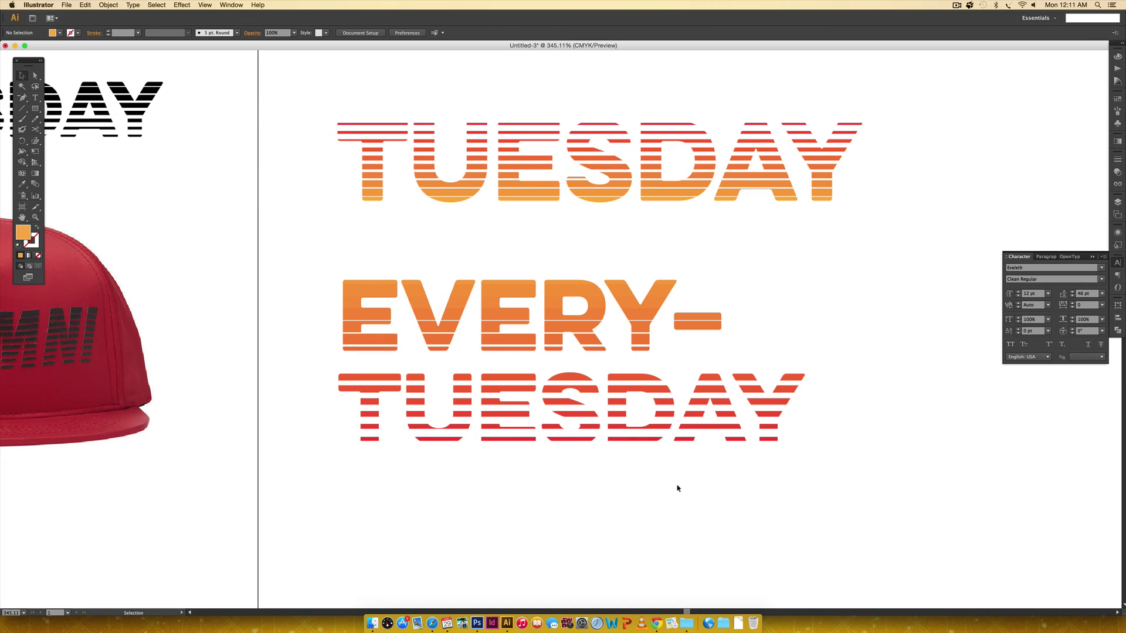
key("super+minus")
key("super+minus")
scroll(674, 487, "left", 2)
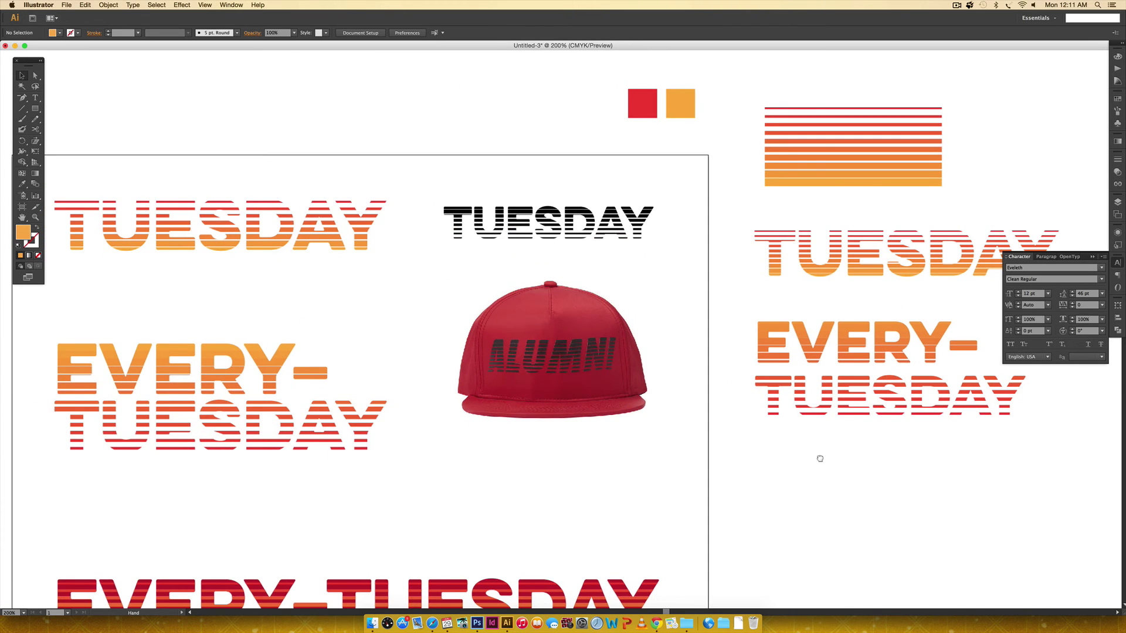
scroll(820, 458, "right", 10)
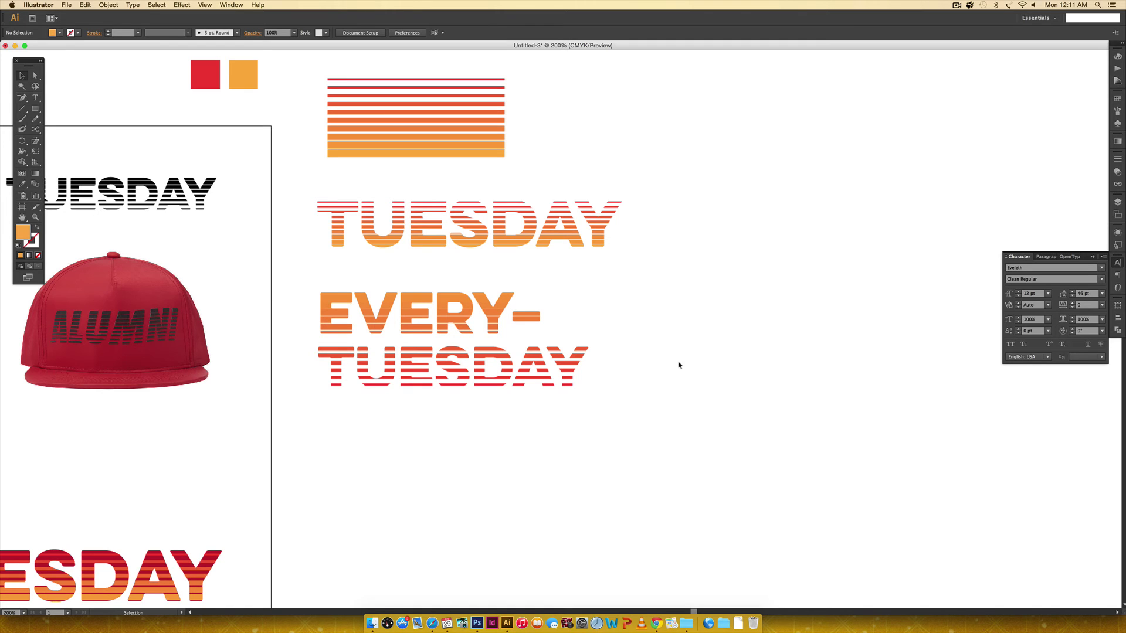
scroll(587, 475, "down", 5)
scroll(598, 455, "left", 10)
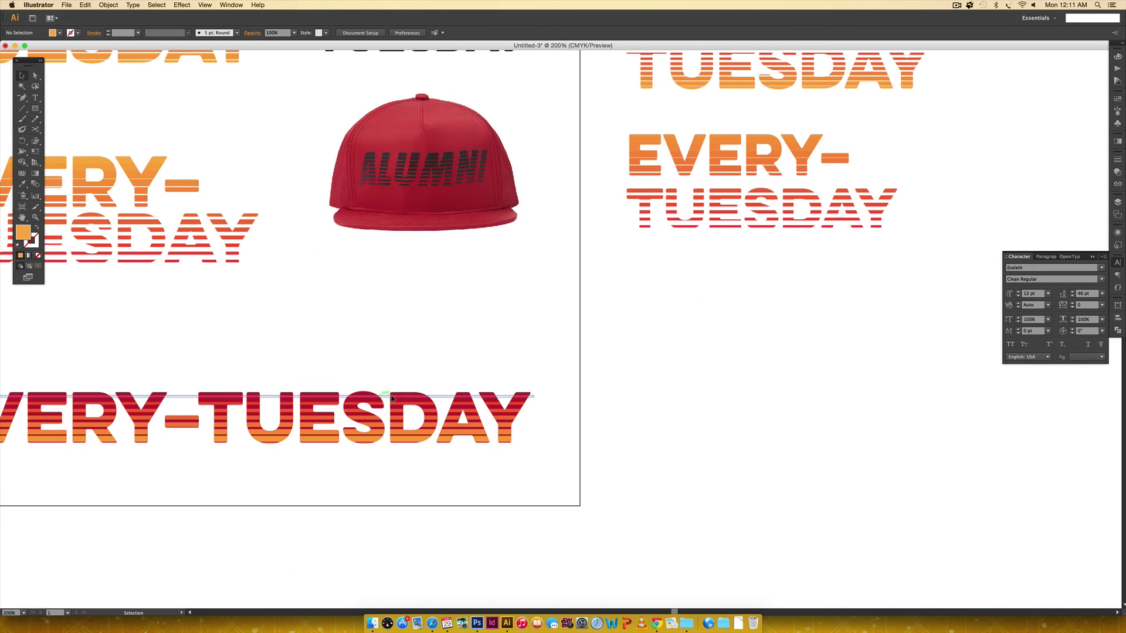
scroll(577, 324, "right", 5)
Add the one-line text EVERY-TUESDAY in the empty area below the striped two-line version.
left_click(535, 375)
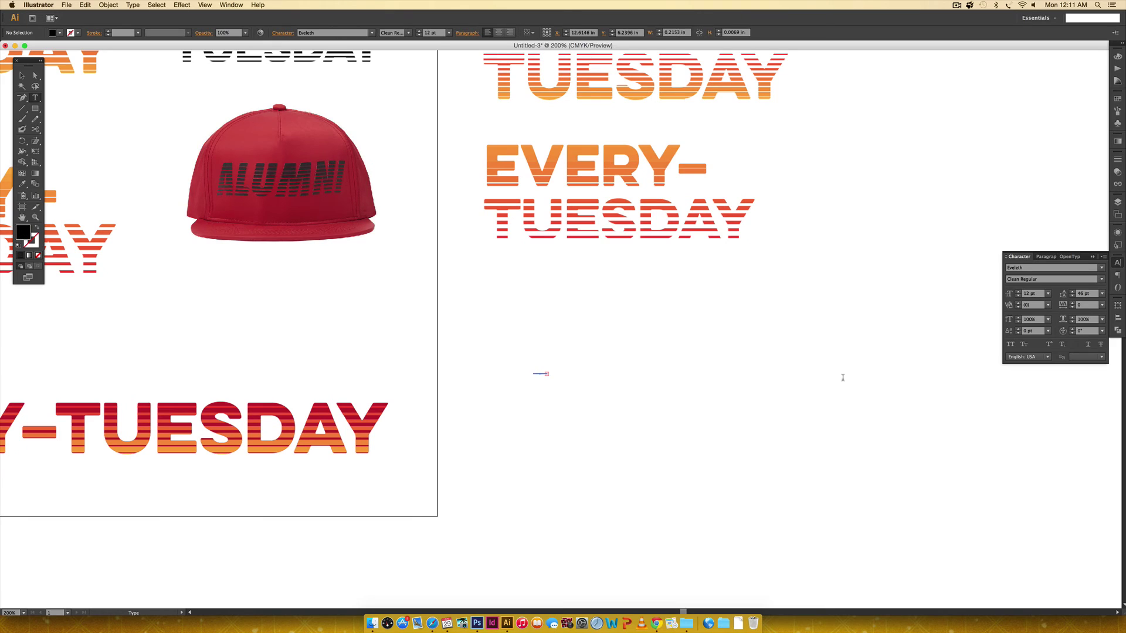
left_click(22, 75)
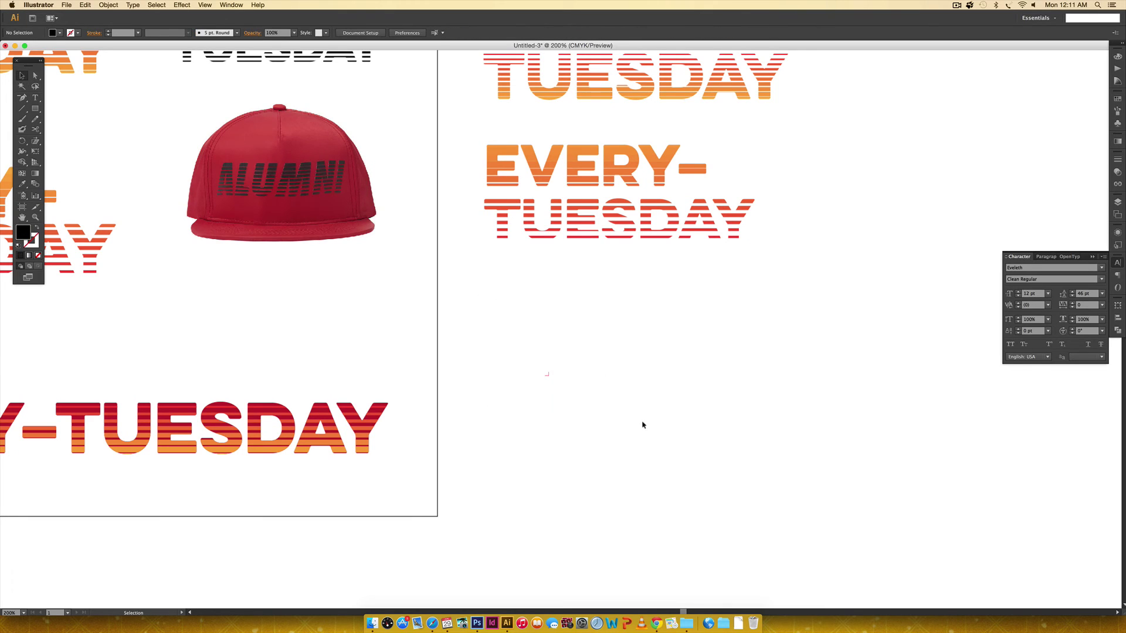
key("t")
left_click(563, 317)
type("E")
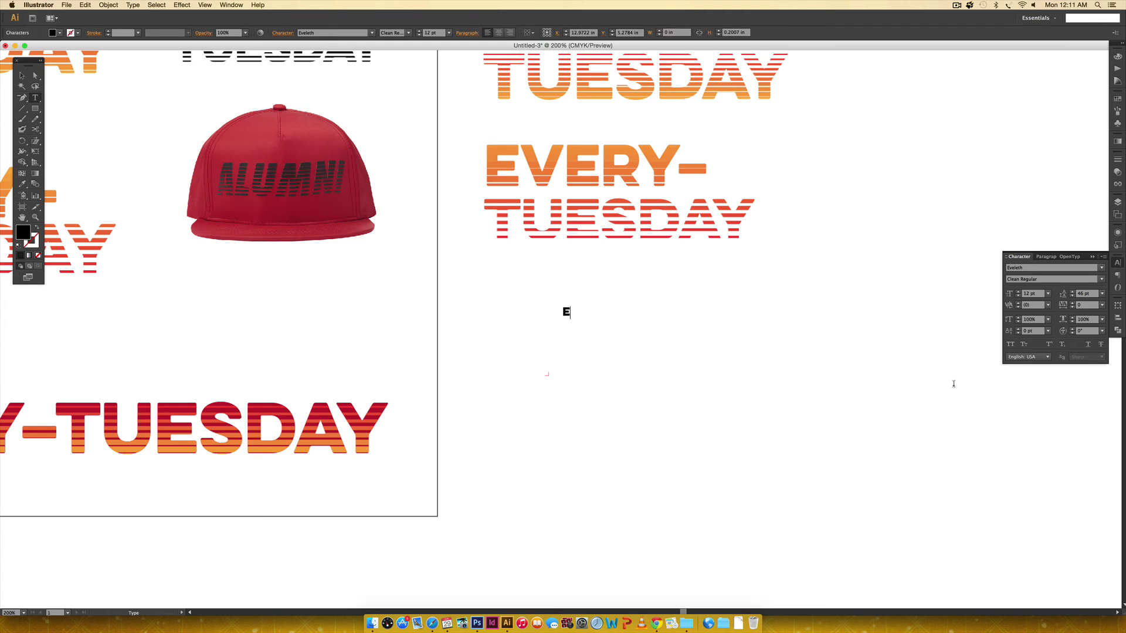
type("VERY-TUESDAY")
Enlarge the one-line EVERY-TUESDAY text to about 44.69 pt and position it below the two-line version.
left_click(21, 75)
left_click_drag(662, 312, 931, 313)
left_click_drag(831, 312, 770, 368)
key("super+space")
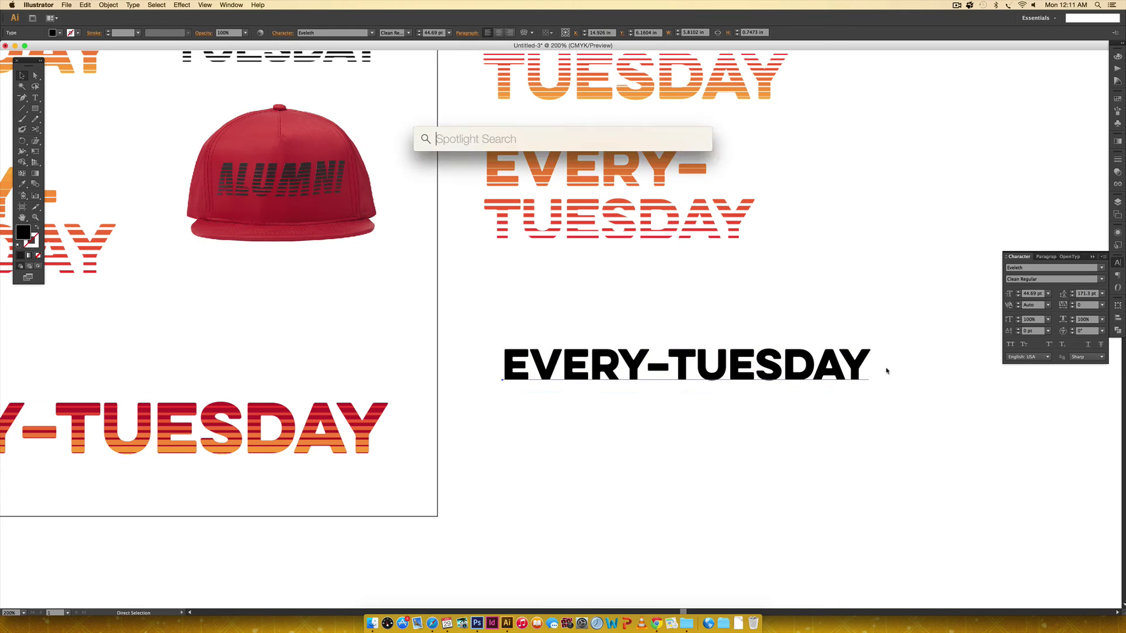
key("Escape")
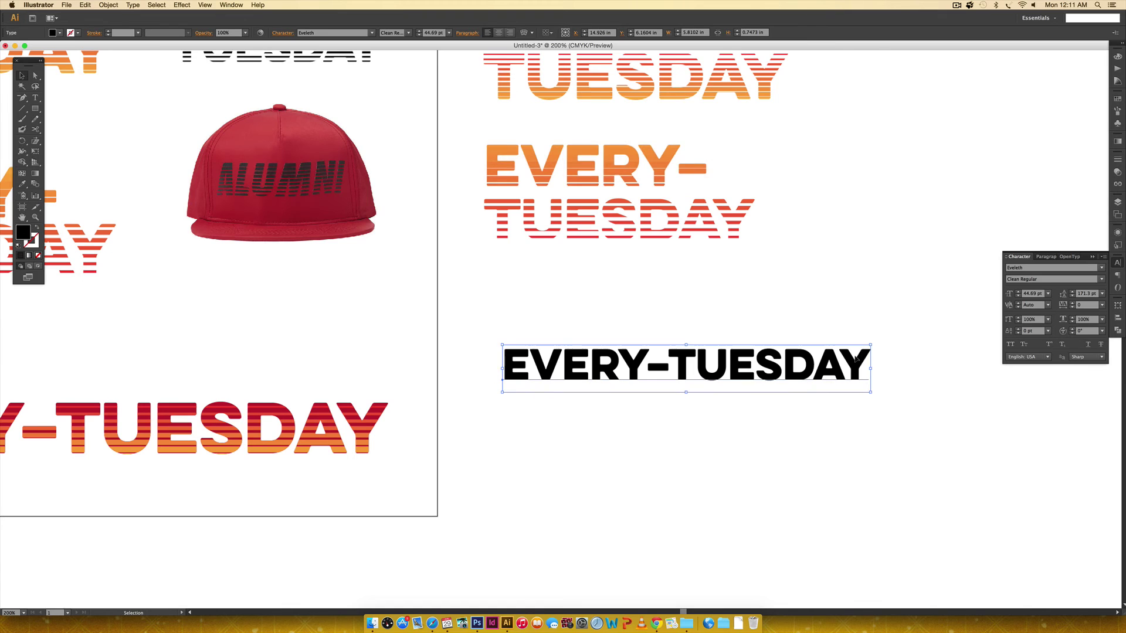
key("super+equal")
left_click_drag(840, 291, 604, 302)
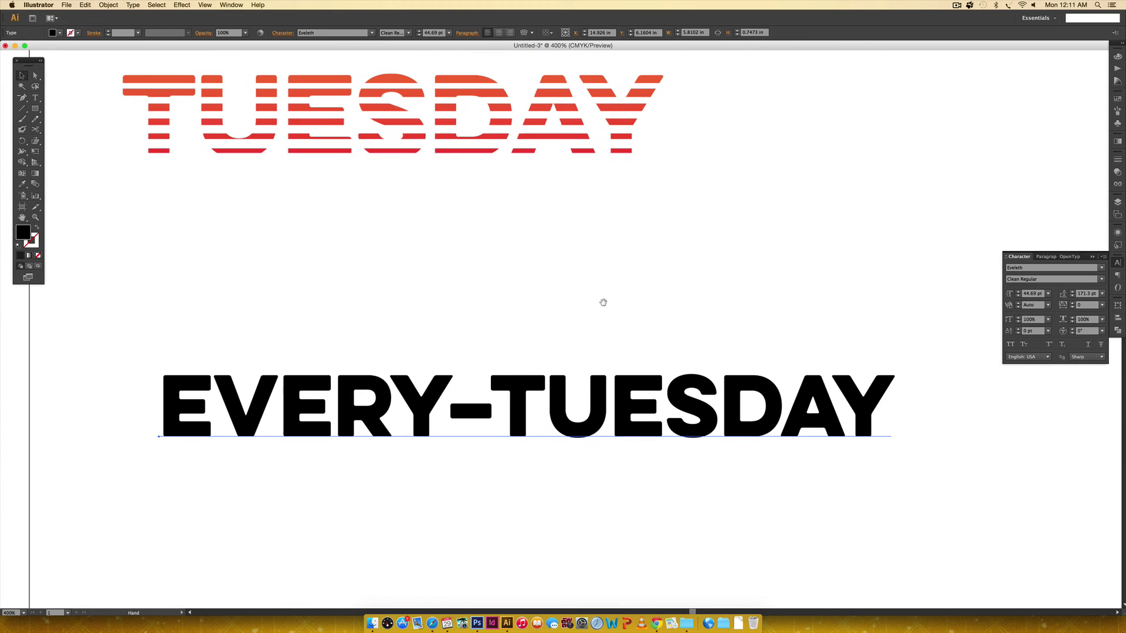
left_click_drag(672, 309, 696, 311)
left_click_drag(446, 413, 426, 376)
Convert the one-line EVERY-TUESDAY text to outlines and make the letters a single compound path.
left_click(126, 4)
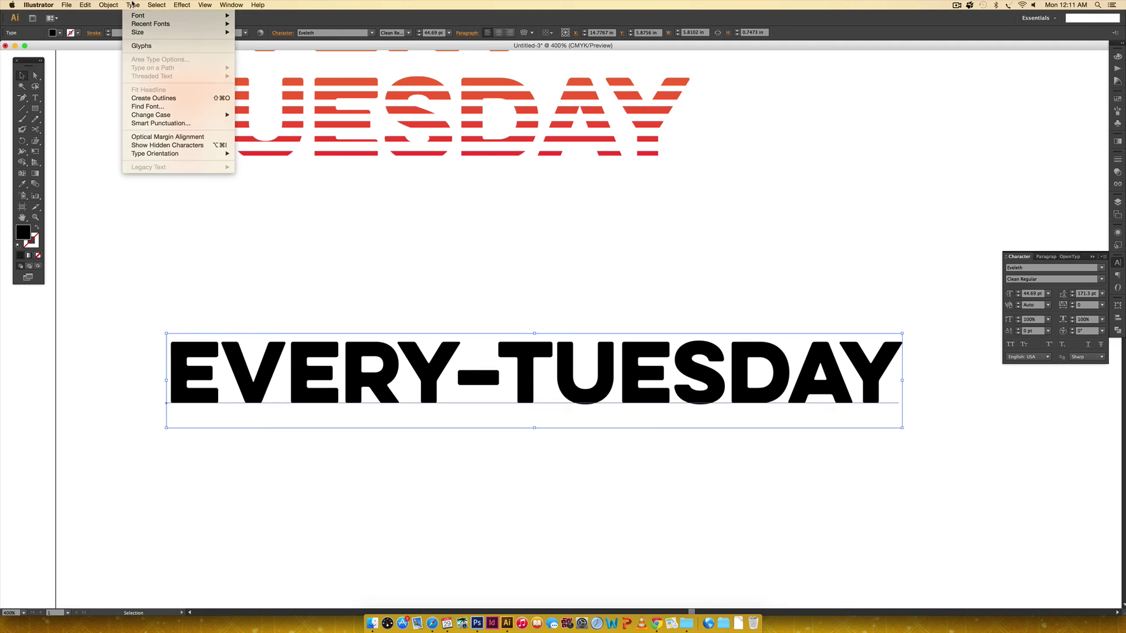
left_click(155, 97)
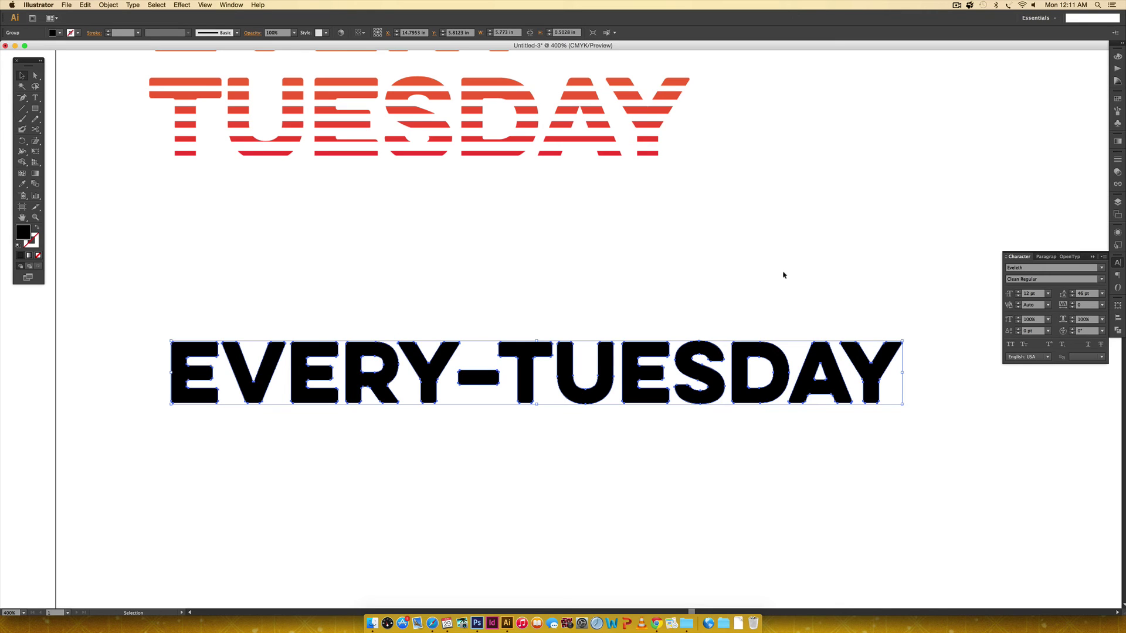
key("super+8")
Fill the one-line lettering with the red-orange sampled from the top bar of the striped TUESDAY, and deselect it.
key("slash")
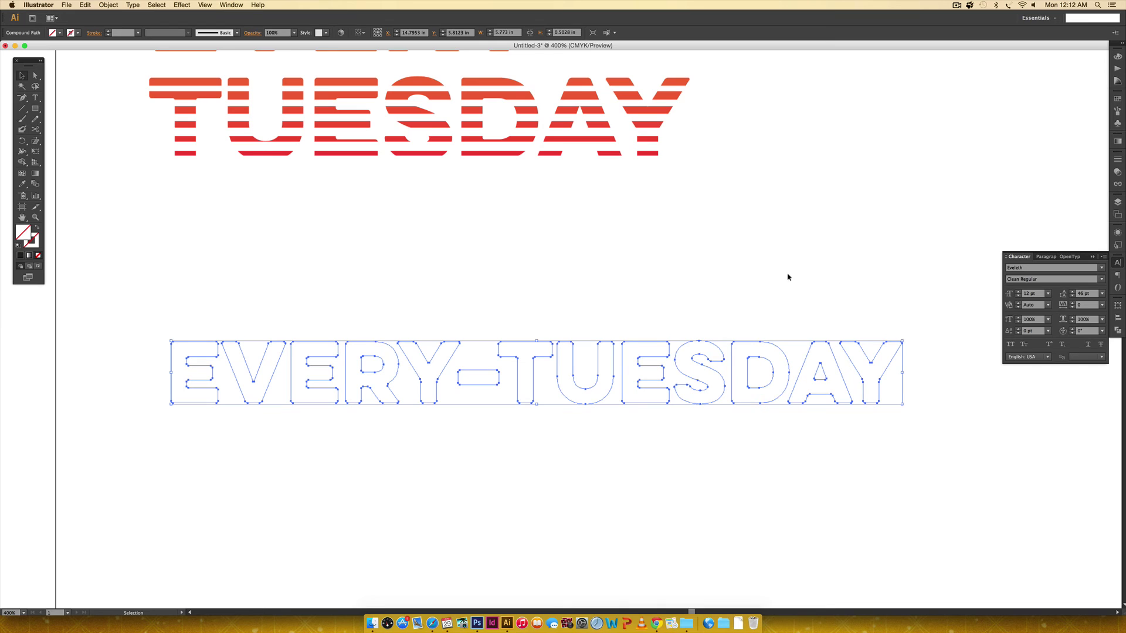
key("i")
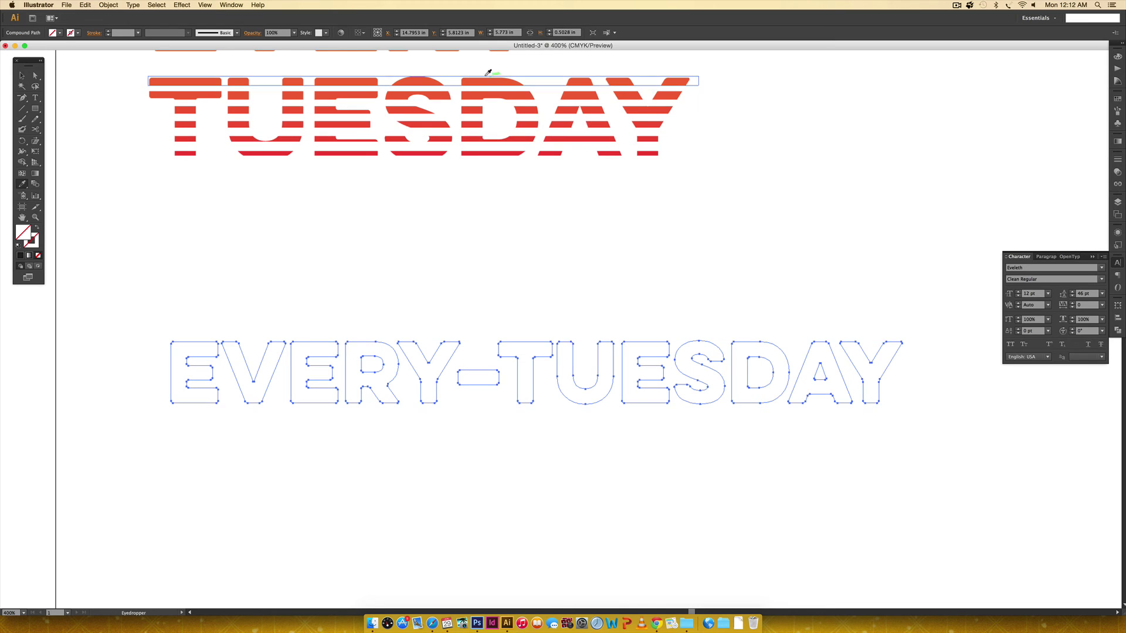
left_click(488, 79)
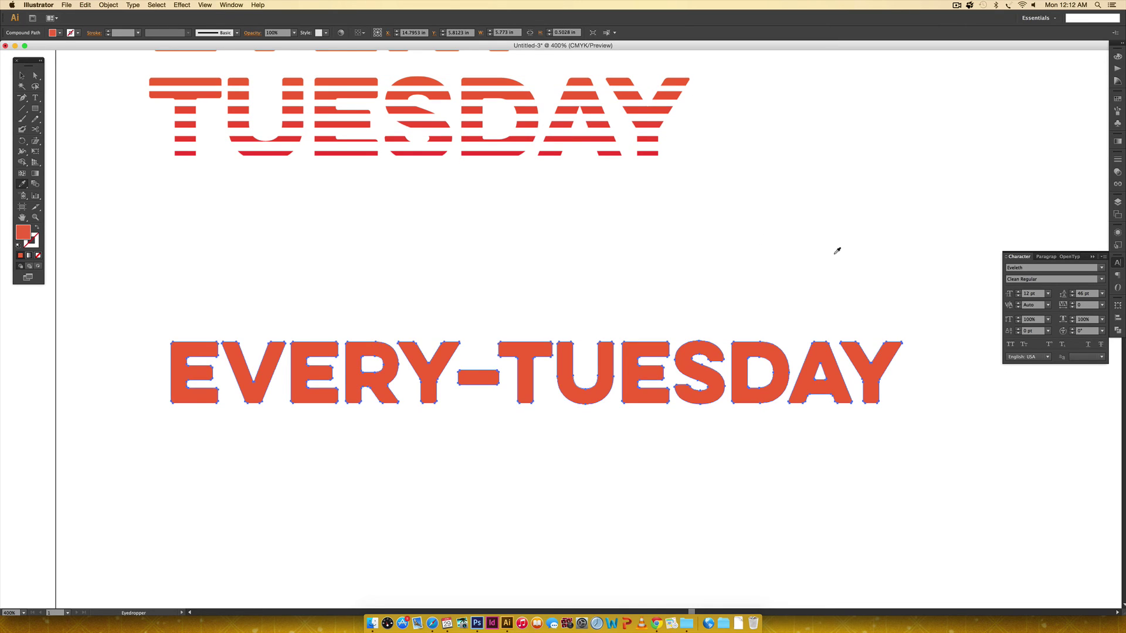
key("v")
left_click(809, 315)
scroll(809, 314, "left", 10)
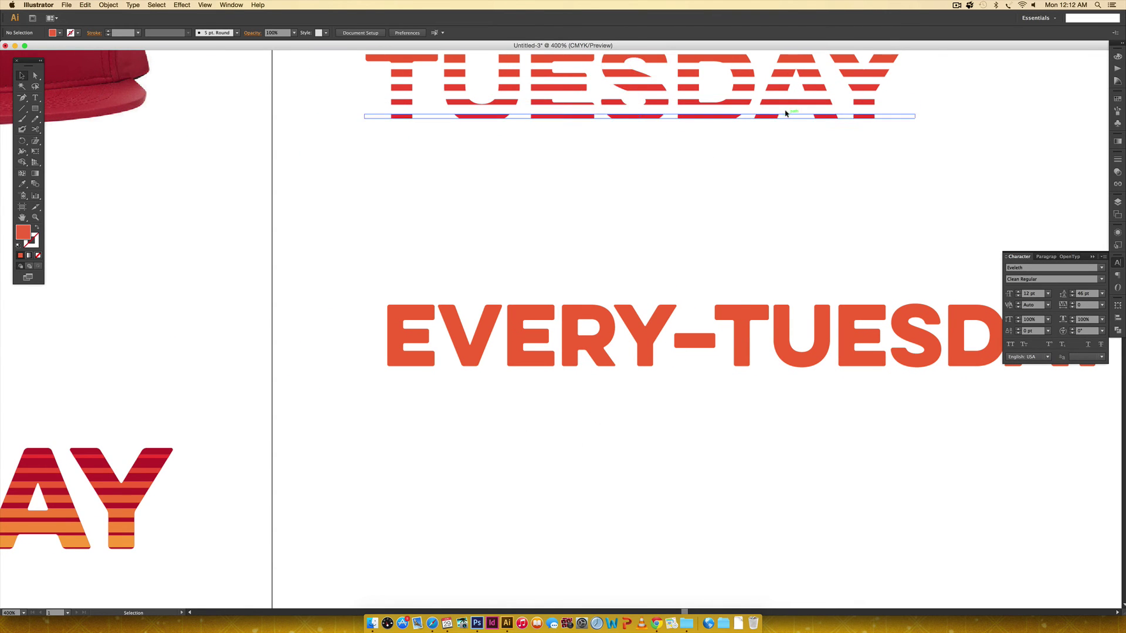
left_click(532, 312)
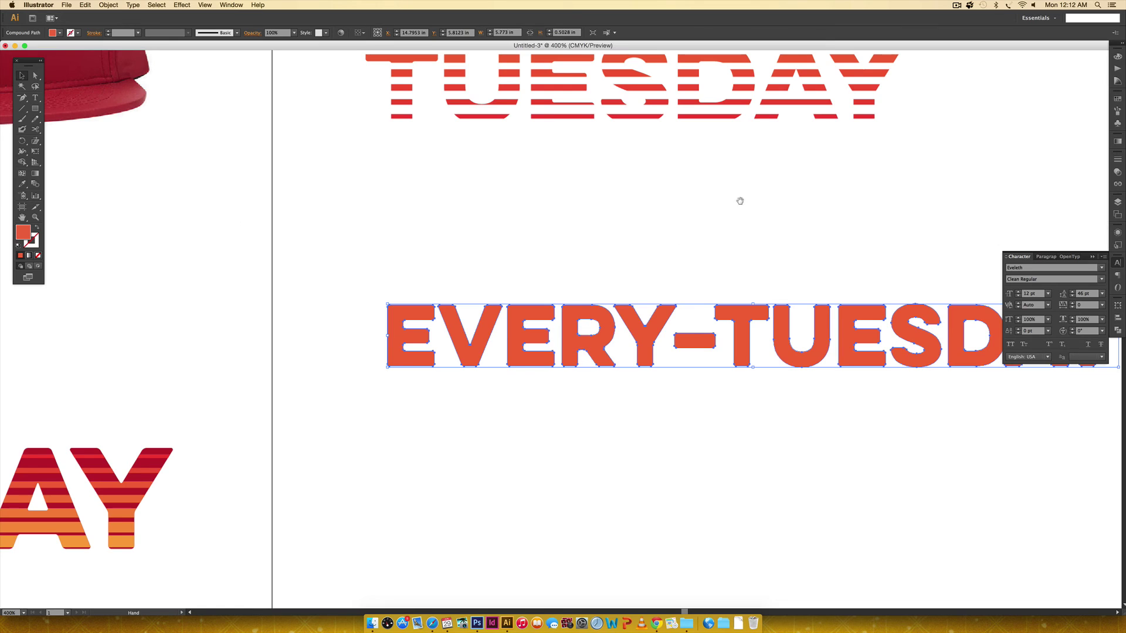
scroll(739, 199, "up", 4)
scroll(739, 199, "right", 4)
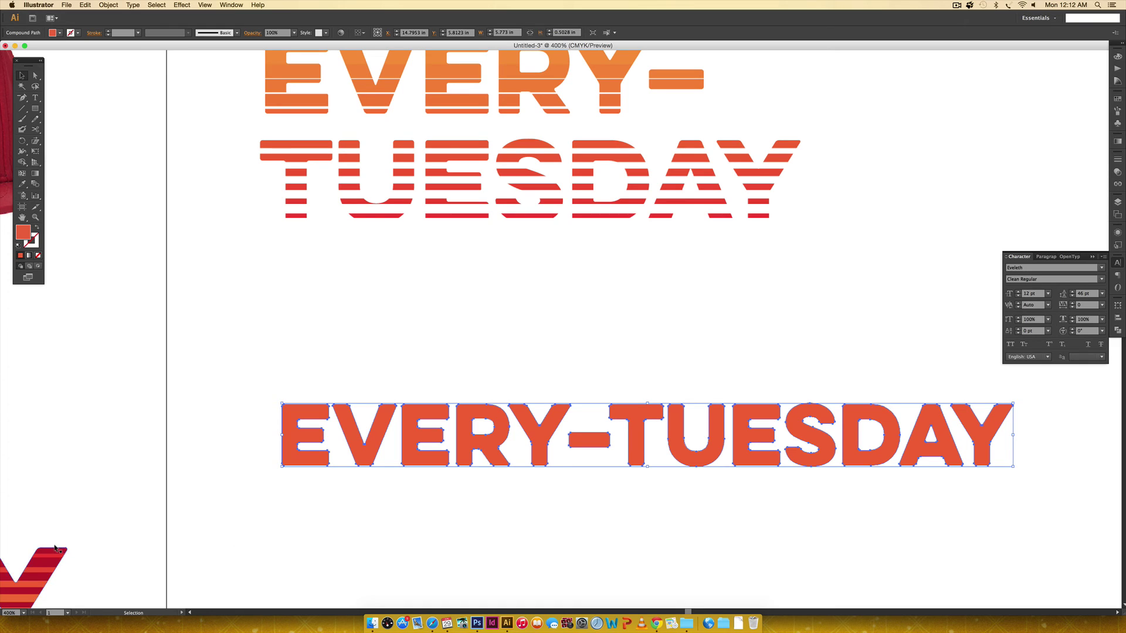
left_click(812, 515)
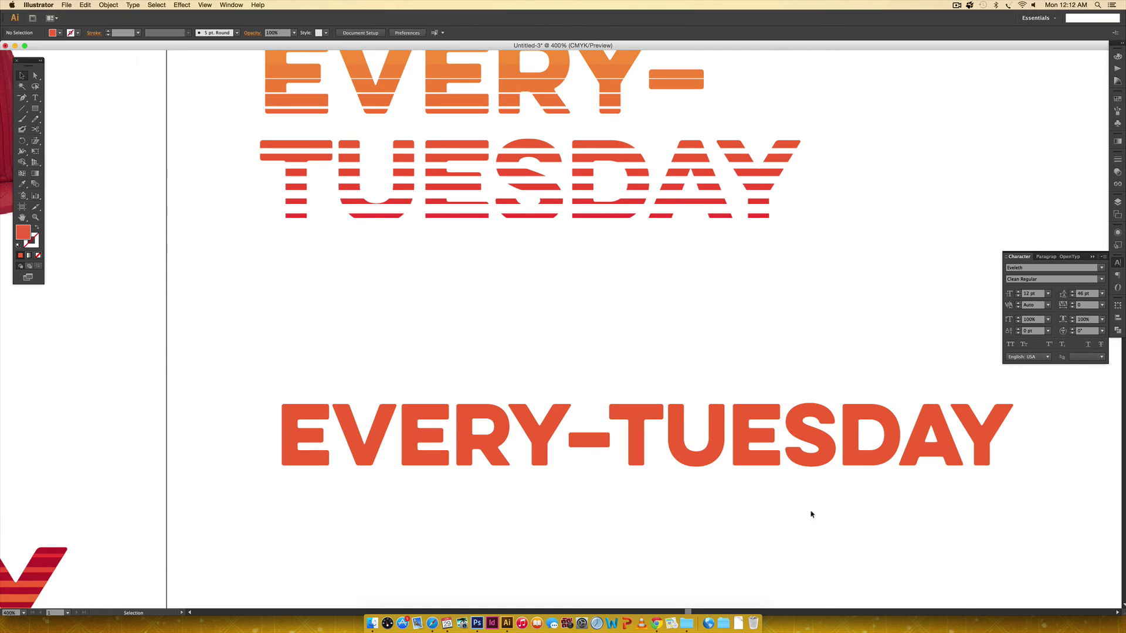
left_click_drag(677, 531, 377, 372)
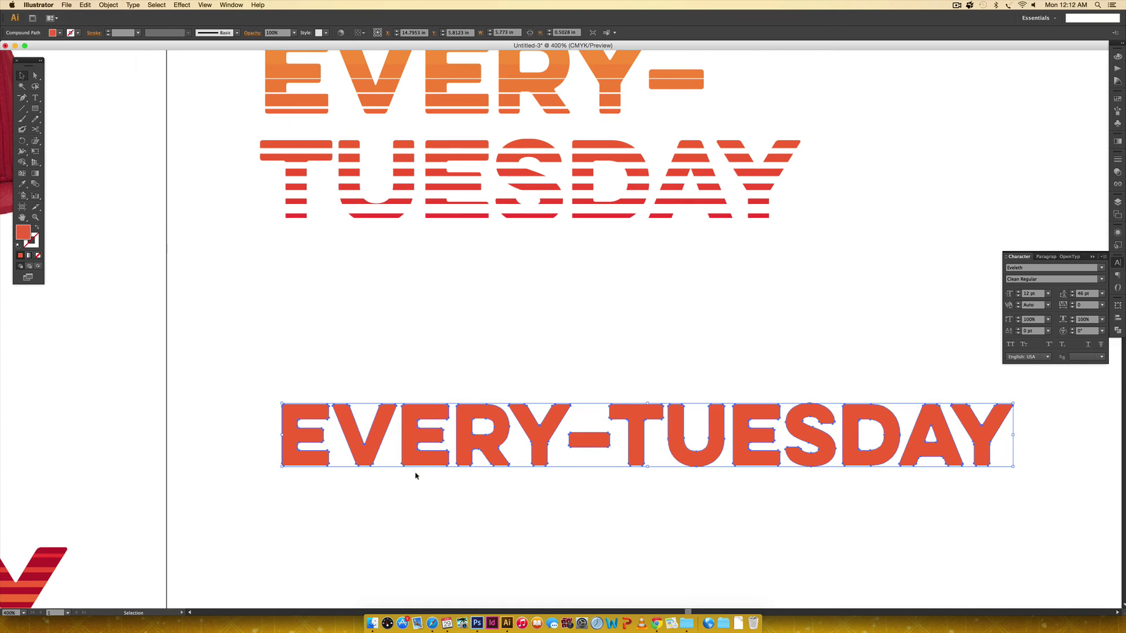
key("a")
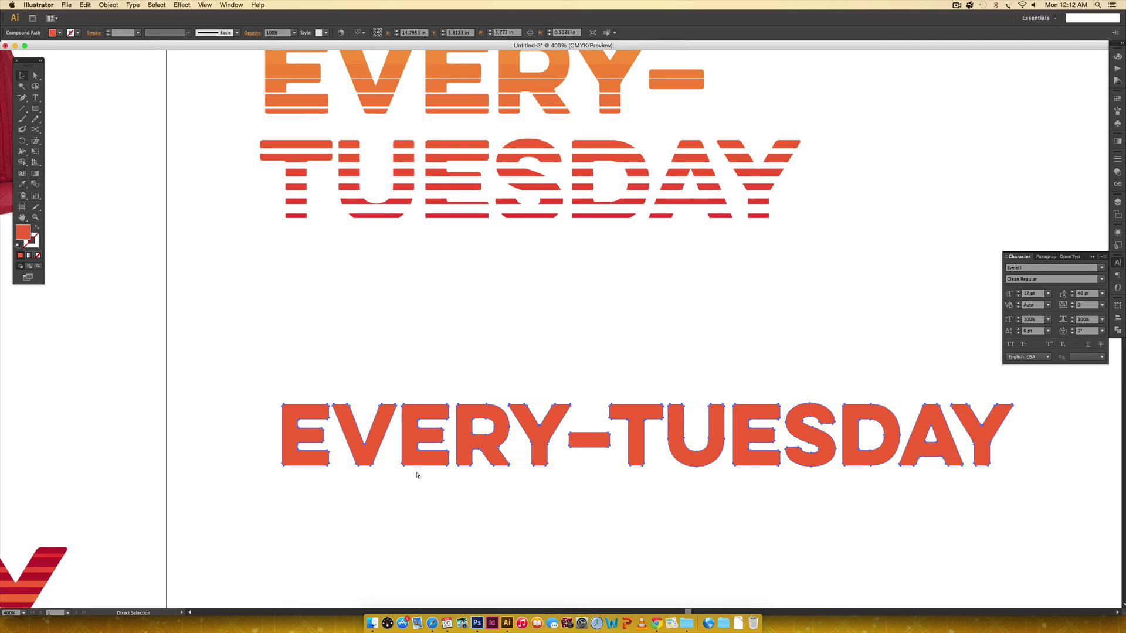
key("v")
left_click(657, 536)
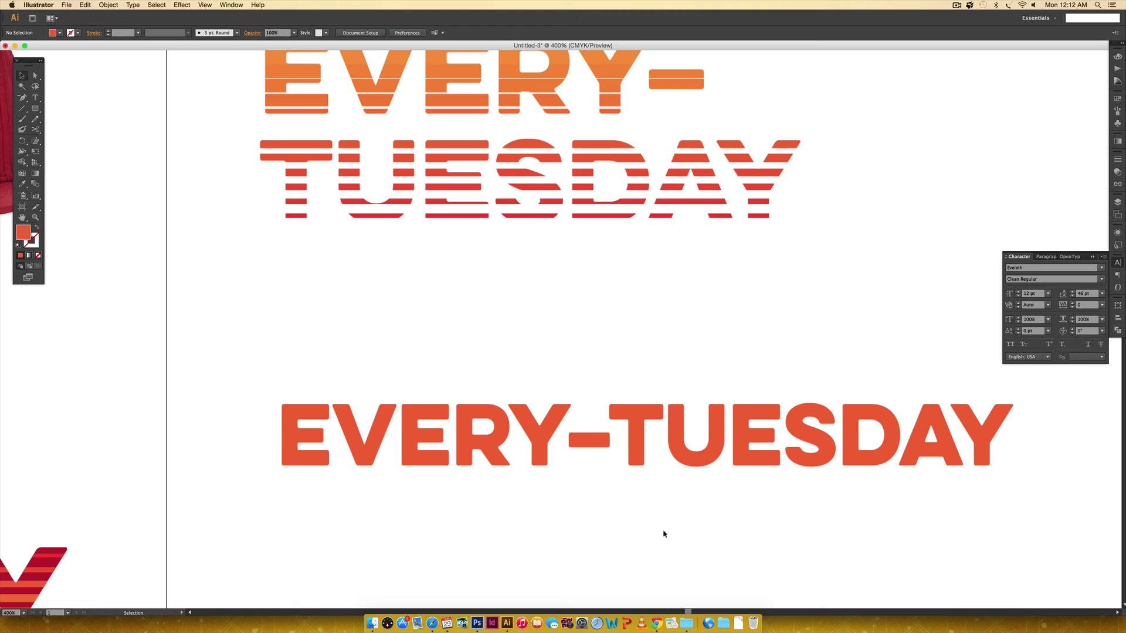
key("super+z")
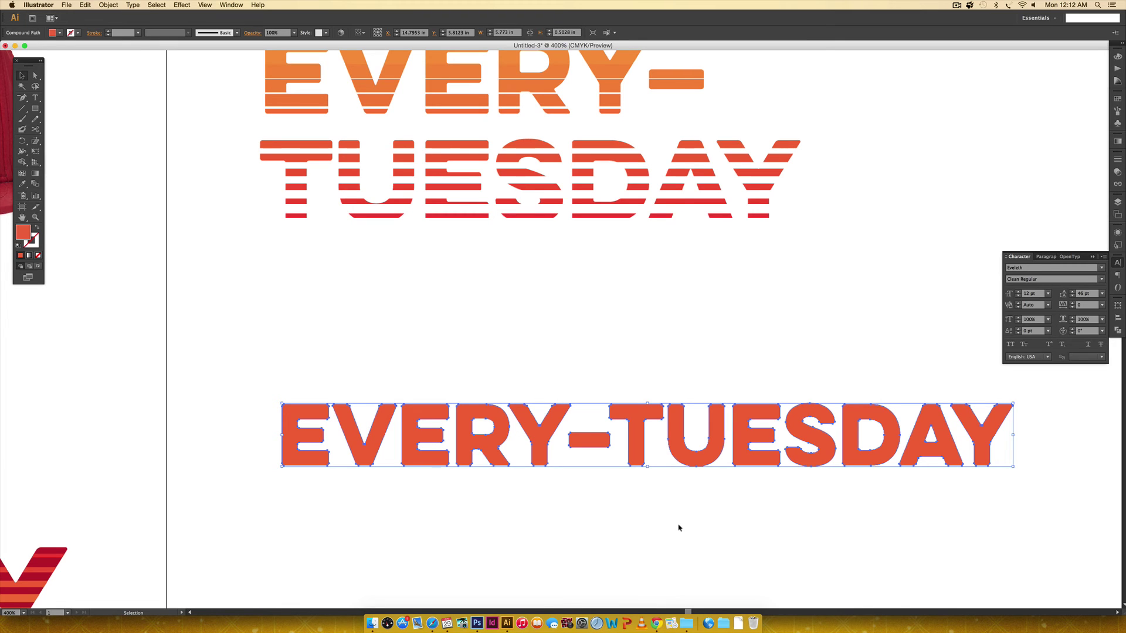
left_click(732, 238)
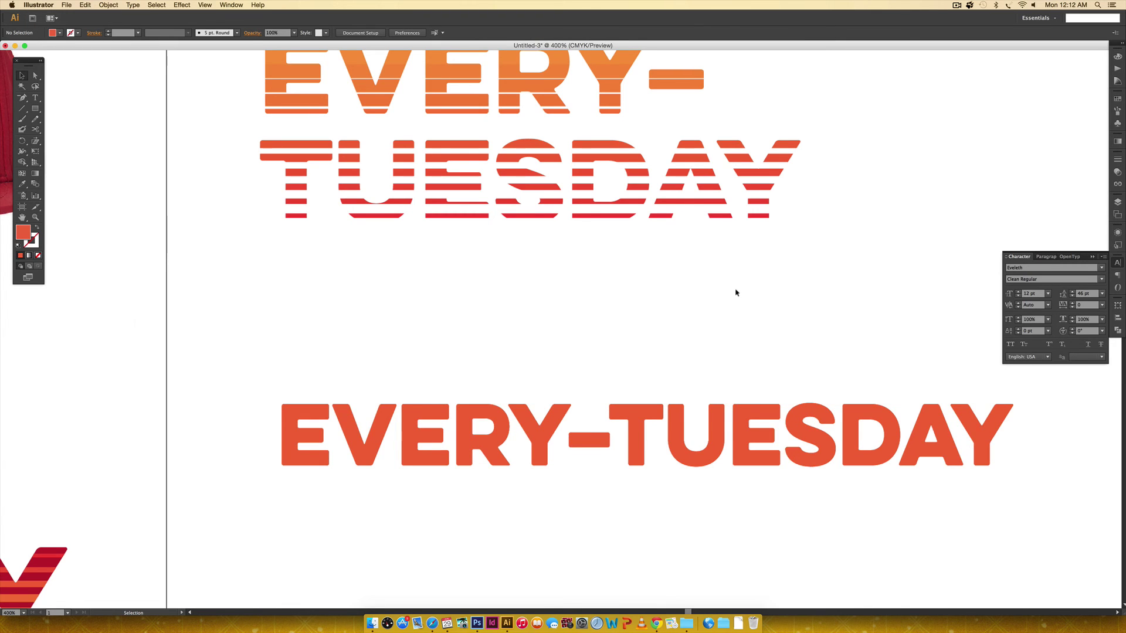
Place a copy of the upper red-to-orange bar group over the one-line lettering, scaled to about 6.07 in wide and 0.67 in tall.
key("super+minus")
left_click_drag(733, 237, 726, 349)
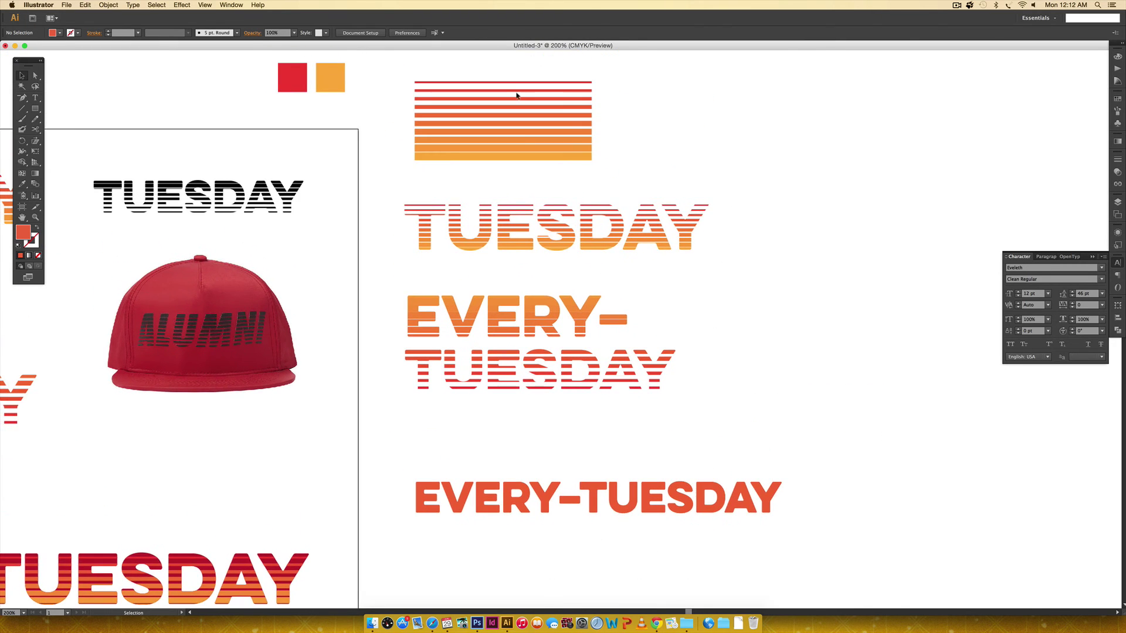
left_click_drag(520, 95, 790, 494)
left_click_drag(597, 456, 604, 473)
left_click_drag(597, 532, 595, 515)
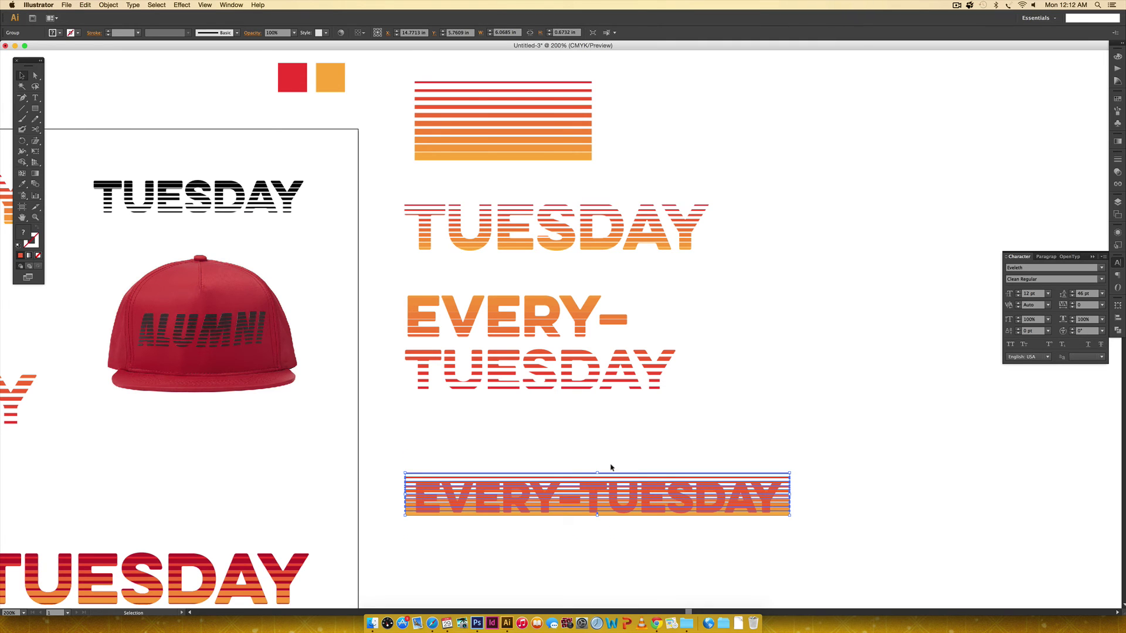
Squash the bar group over the one-line lettering to about 0.49 in tall, matching its upper and lower edges to the letters.
left_click(587, 471)
key("super+space")
left_click_drag(489, 438, 672, 477)
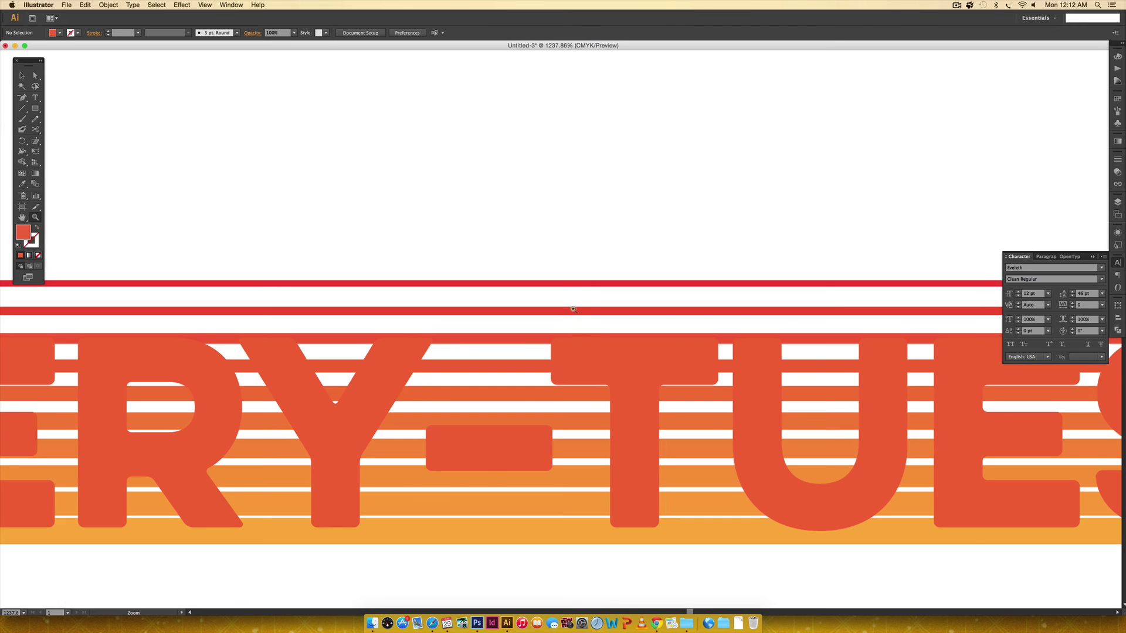
left_click(521, 284)
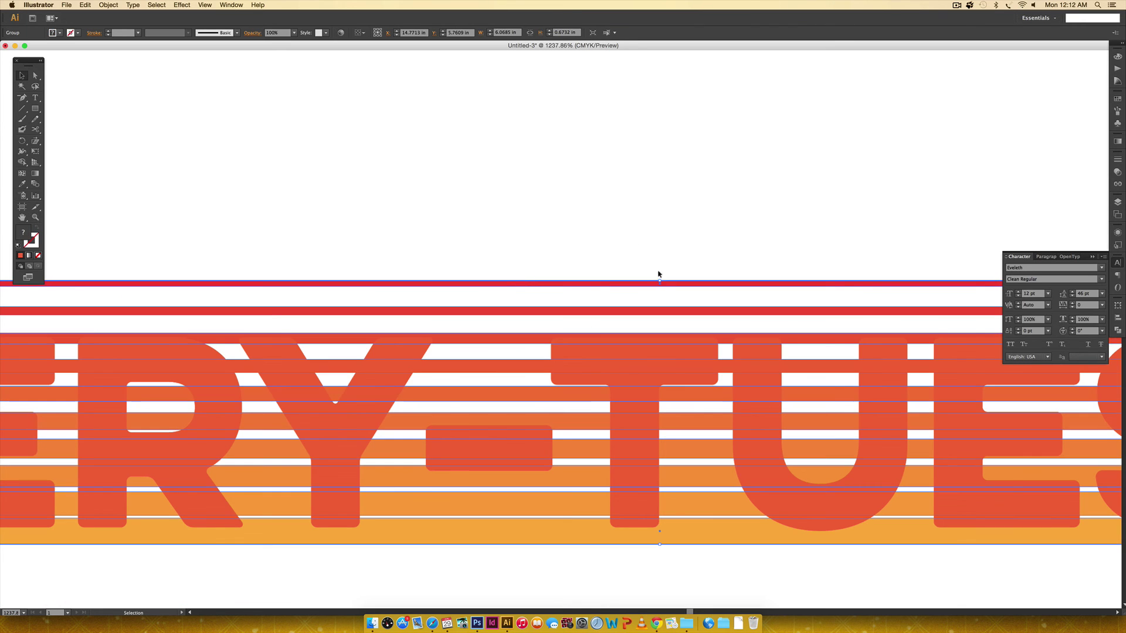
left_click_drag(659, 279, 650, 340)
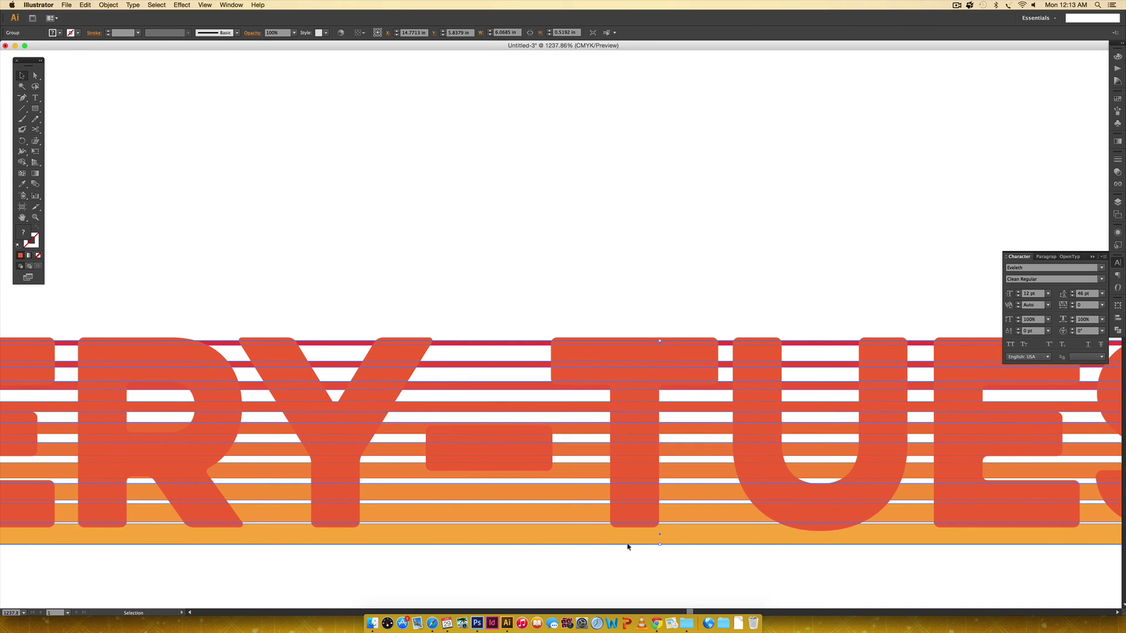
left_click_drag(658, 542, 658, 532)
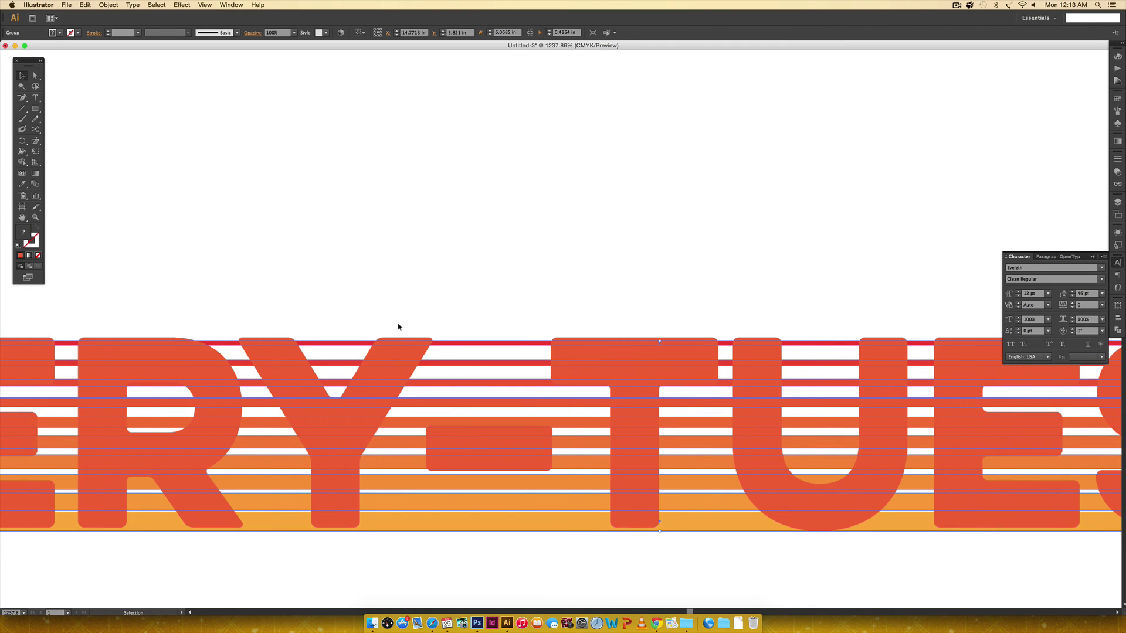
Clip the squashed red-to-orange bar group to the one-line EVERY-TUESDAY lettering with a clipping mask, and deselect it.
left_click_drag(337, 246, 601, 601)
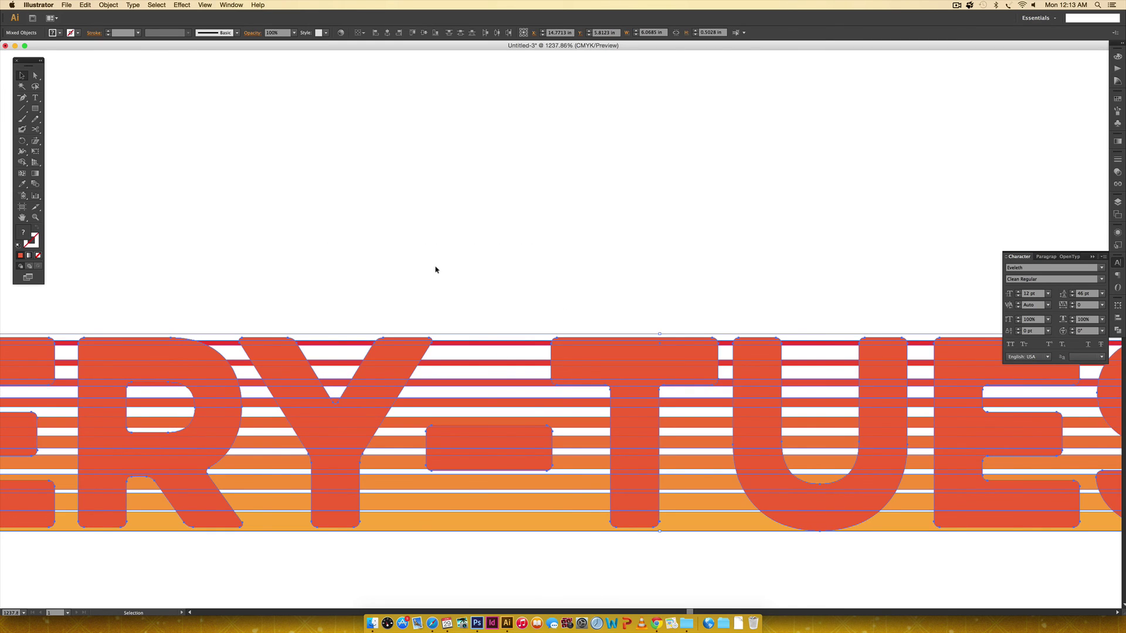
left_click(439, 243)
left_click(474, 520)
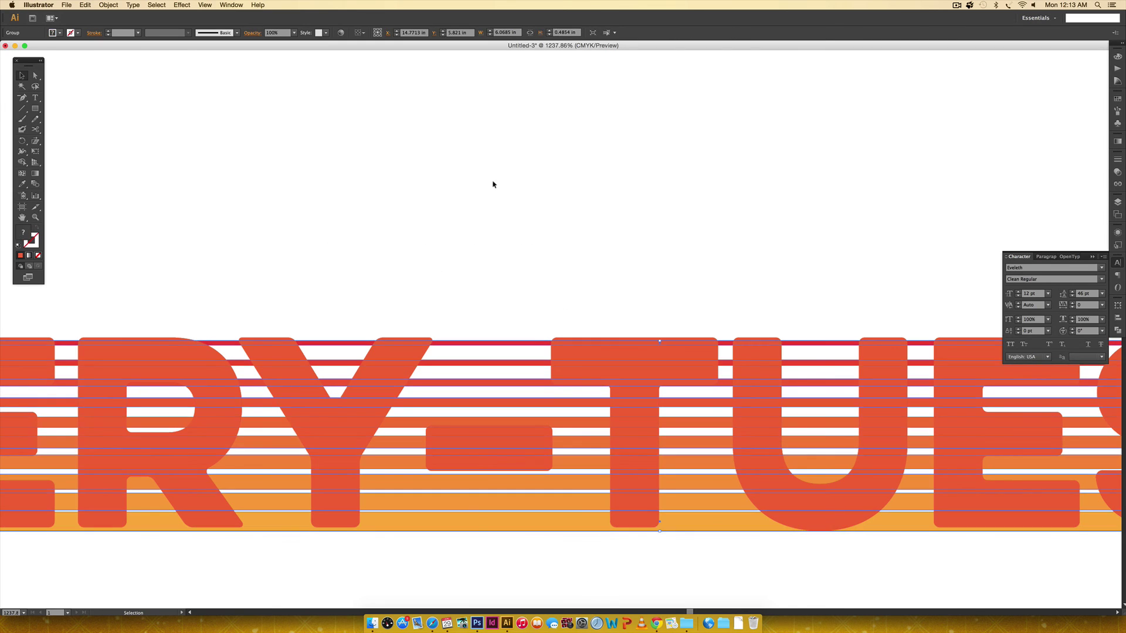
left_click(389, 351, "shift")
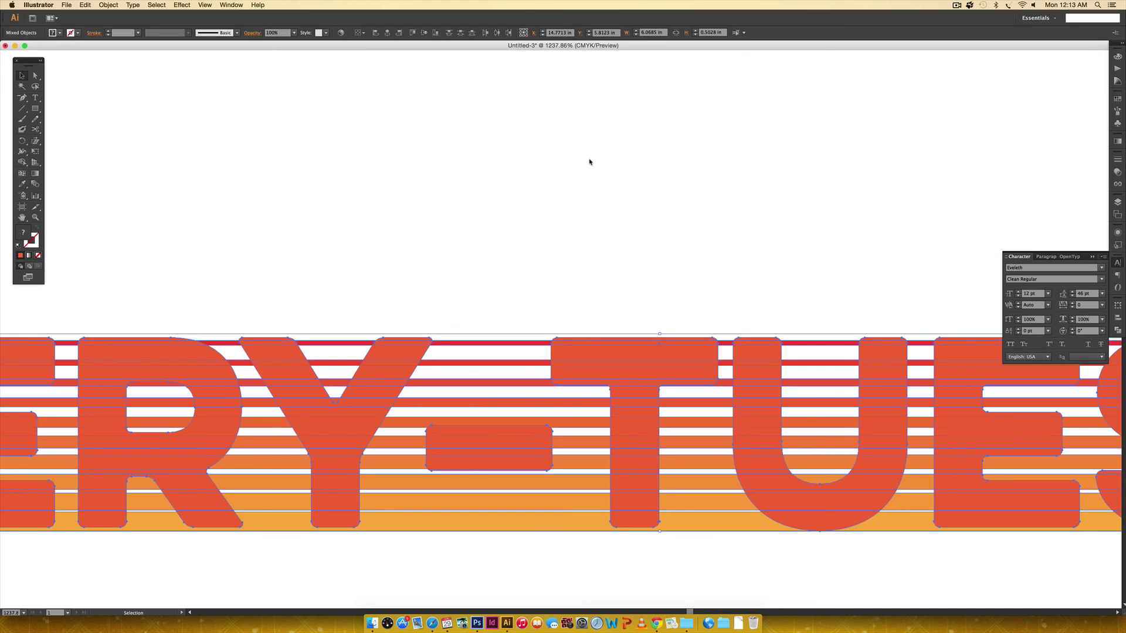
right_click(600, 377)
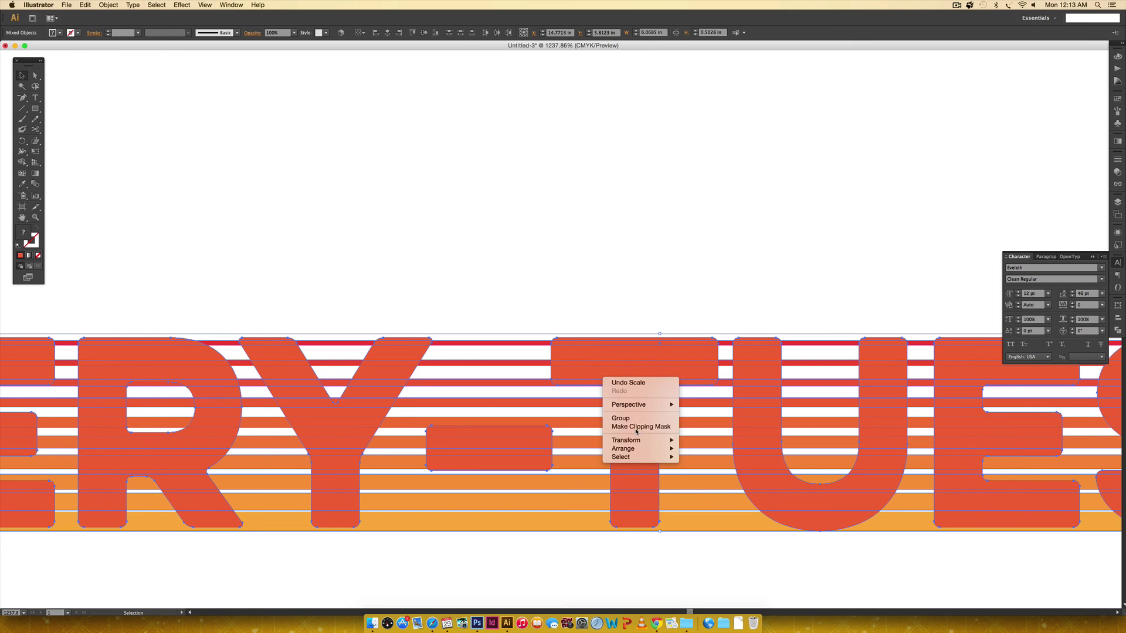
left_click(627, 429)
left_click(686, 210)
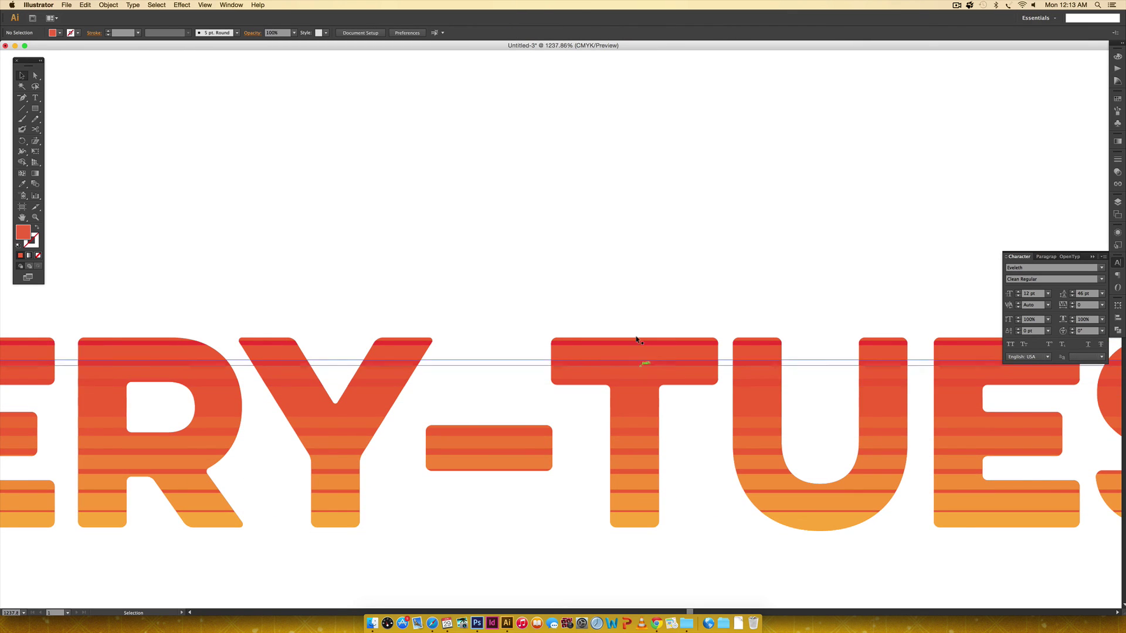
Fill only the solid EVERY-TUESDAY letters behind the clipped bars with the crimson swatch.
left_click_drag(368, 257, 664, 232)
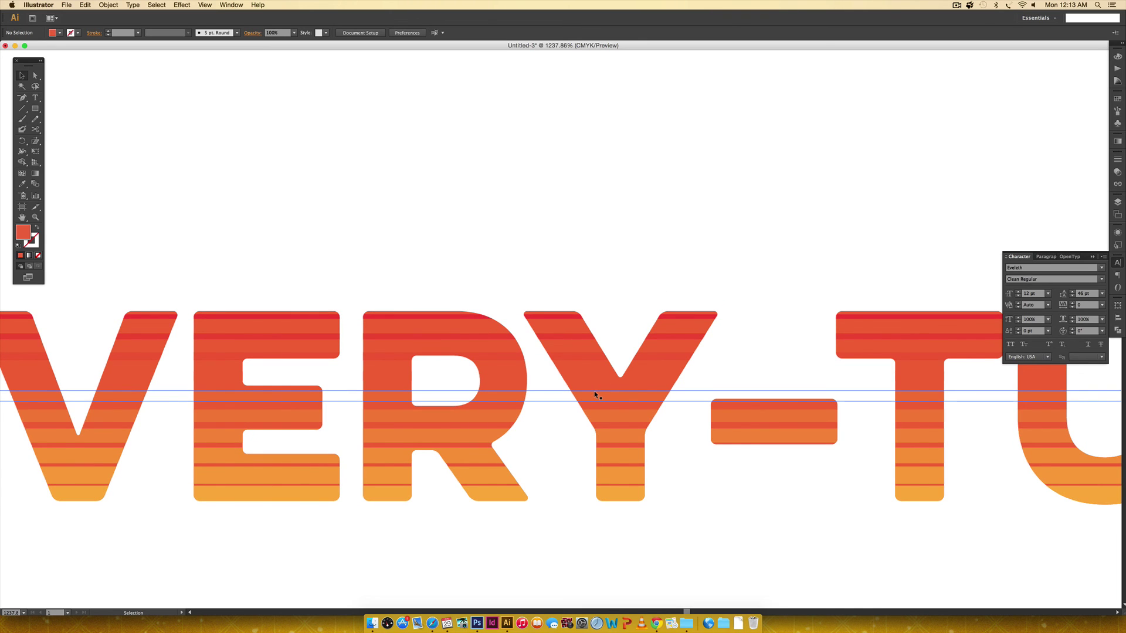
key("super+minus")
key("super+minus")
key("super+minus")
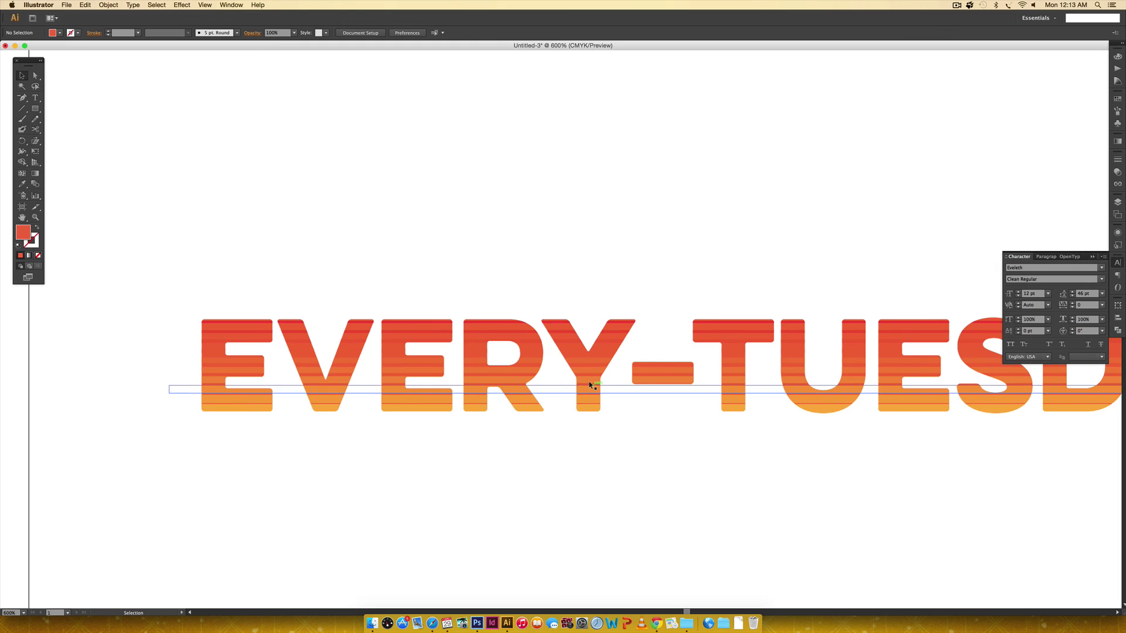
left_click(589, 383)
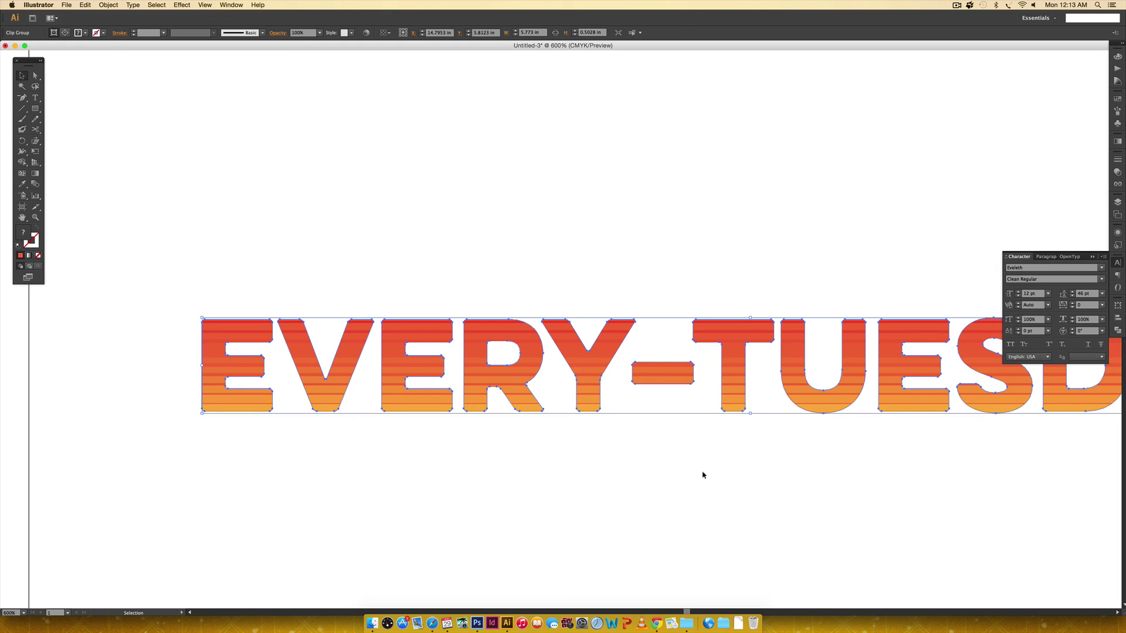
key("shift")
left_click_drag(846, 476, 455, 262)
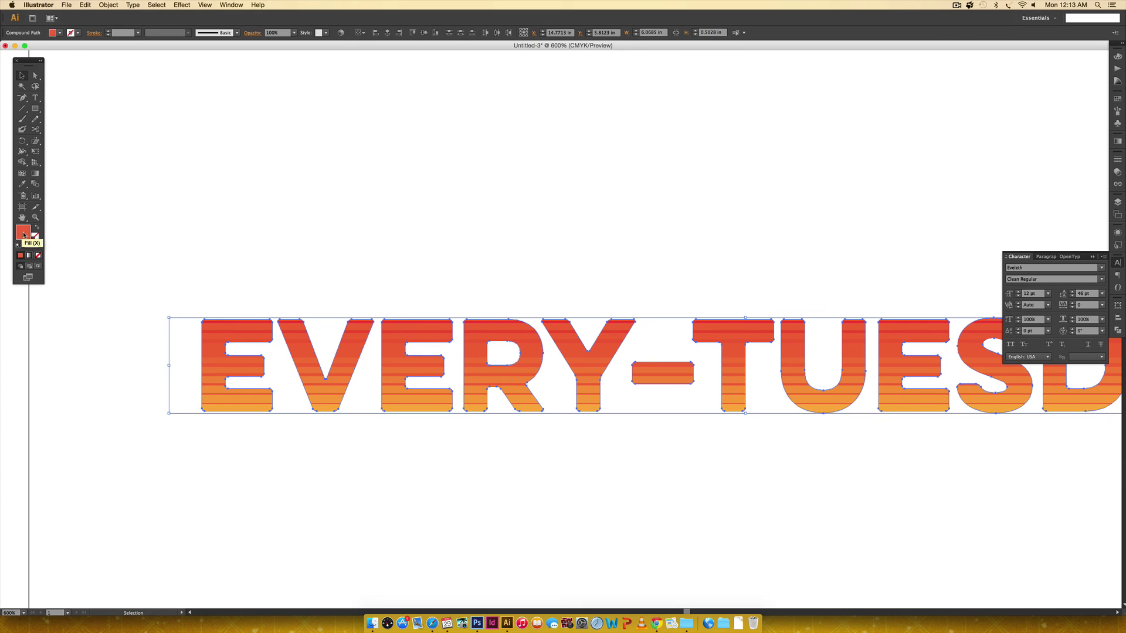
left_click(1118, 98)
left_click(1070, 103)
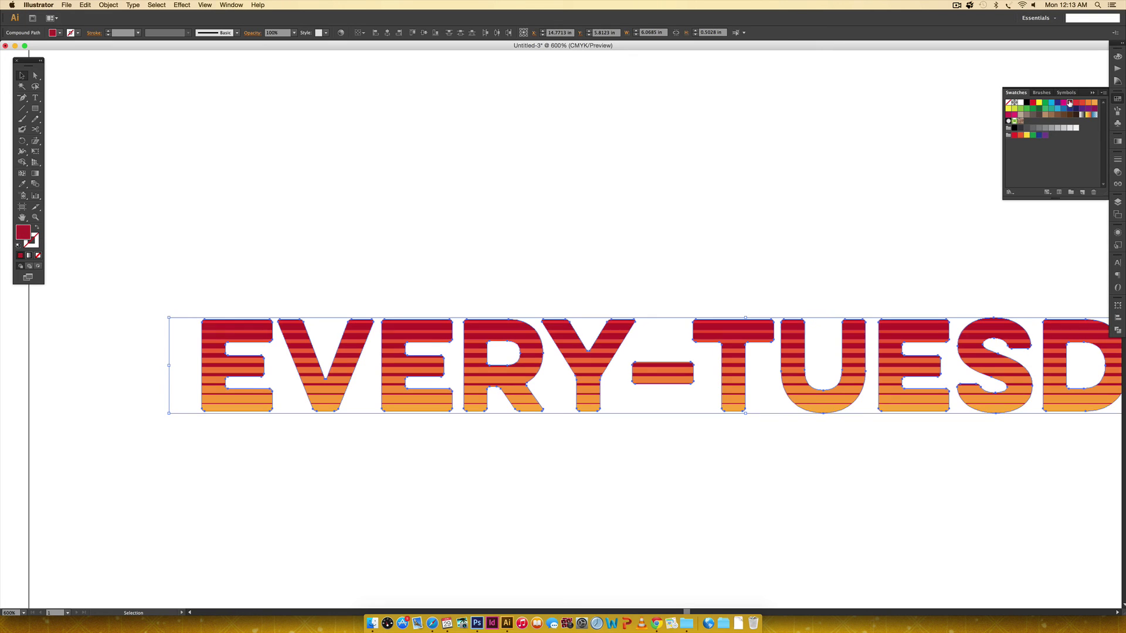
Try dark blue and magenta fills on the solid backing letters, return them to the crimson C=15 M=100 Y=90 K=10, and deselect.
left_click(1077, 108)
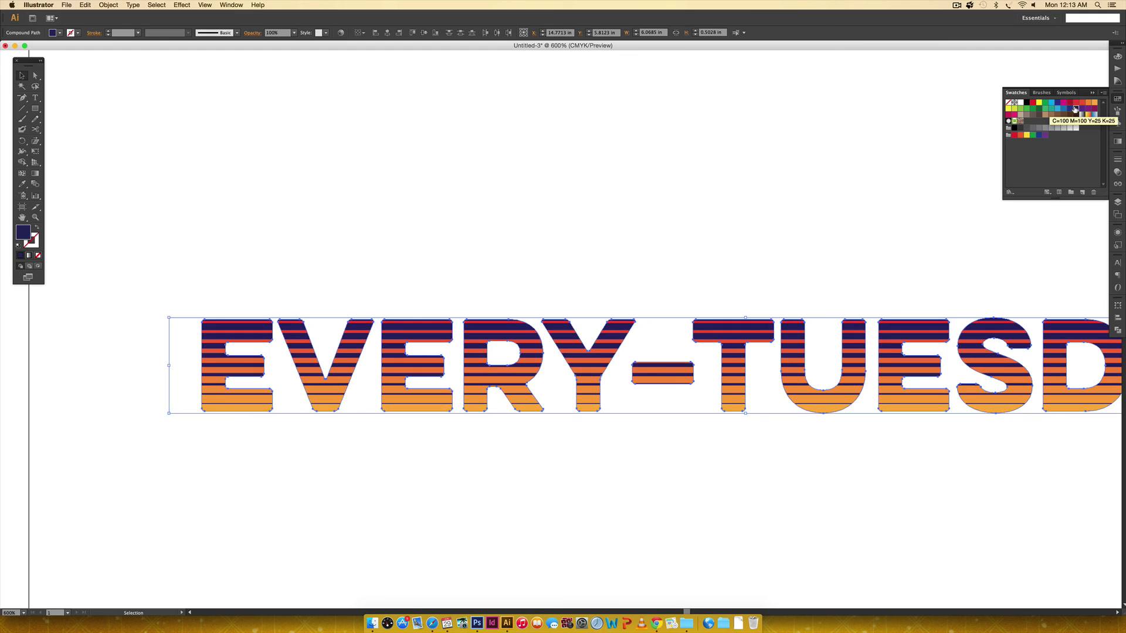
left_click(1064, 102)
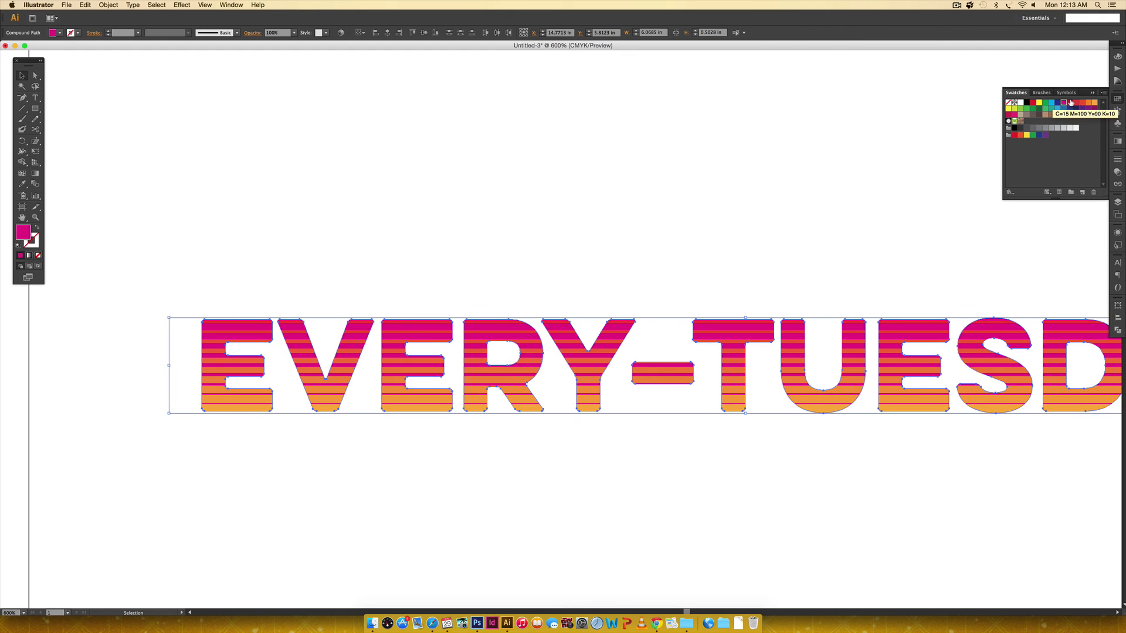
left_click(1069, 103)
left_click(698, 203)
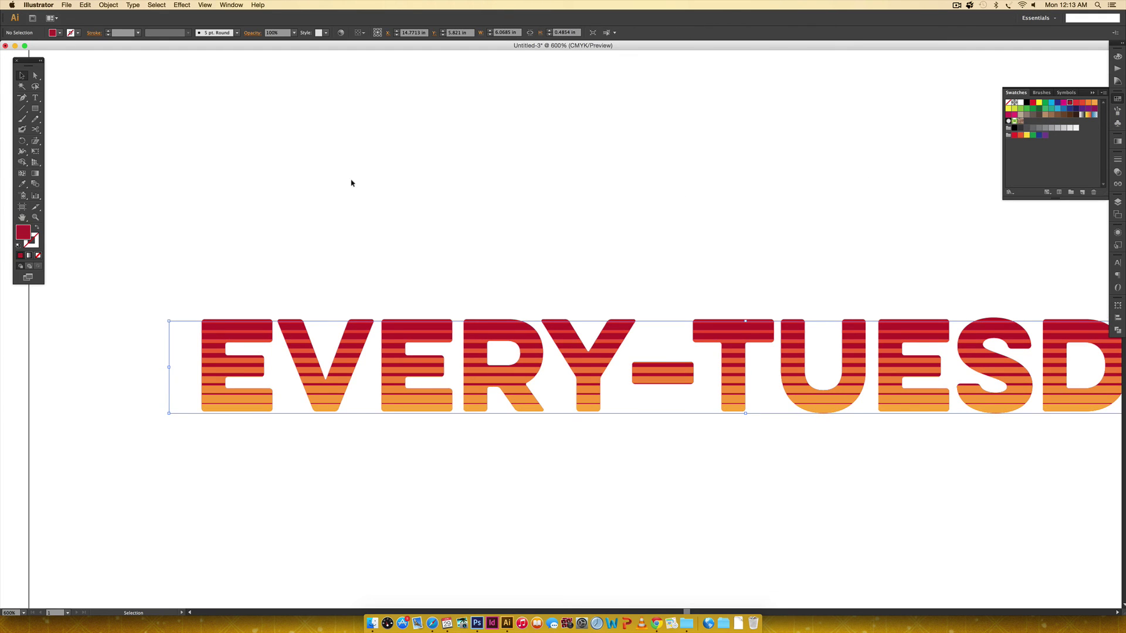
Try moving the striped clip group below the solid one-line lettering, undo the move, and clear the selection.
left_click_drag(352, 181, 741, 516)
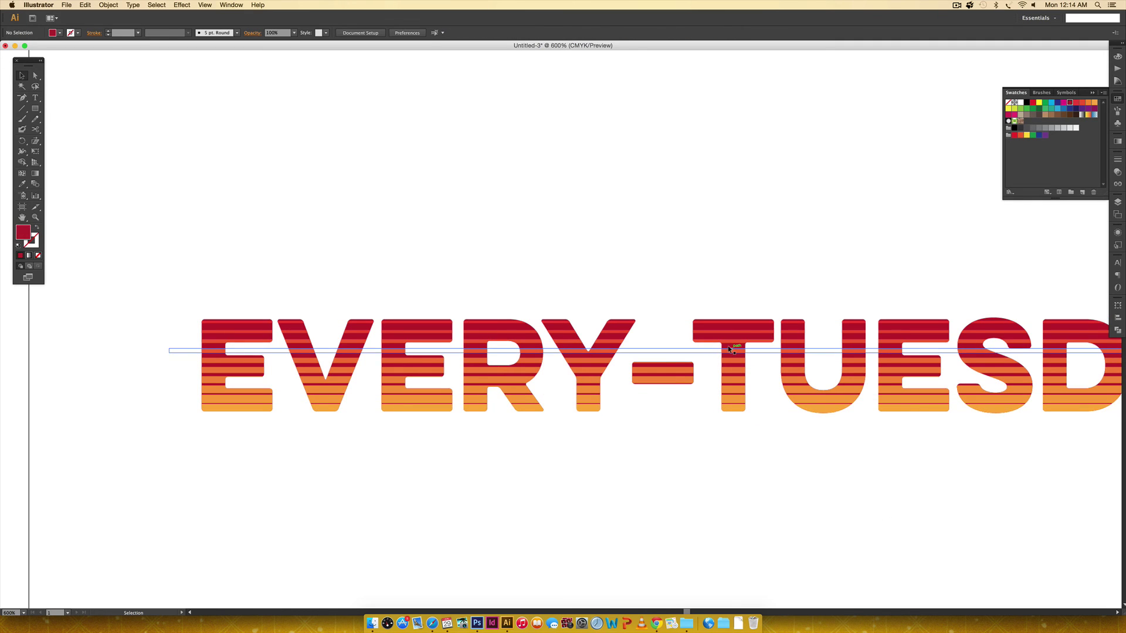
left_click_drag(736, 402, 736, 537)
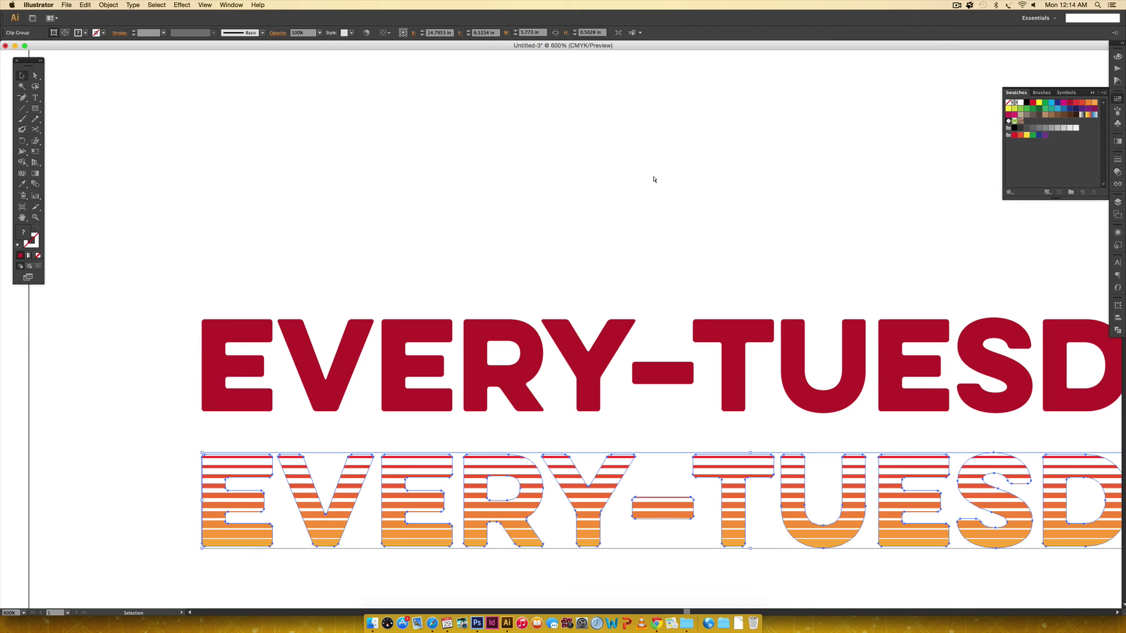
key("super+z")
left_click_drag(373, 209, 606, 513)
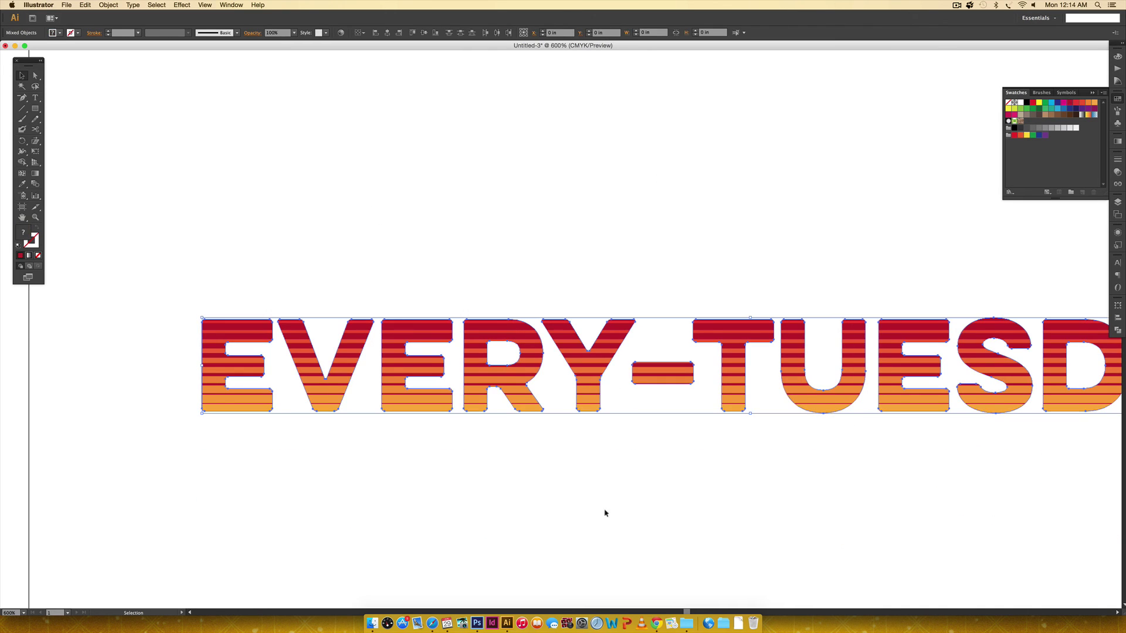
left_click(578, 469)
Draw a rectangle about 6.1 in wide and 1.16 in tall around the one-line EVERY-TUESDAY, fill it black, and send it to the back.
key("super+minus")
key("super+minus")
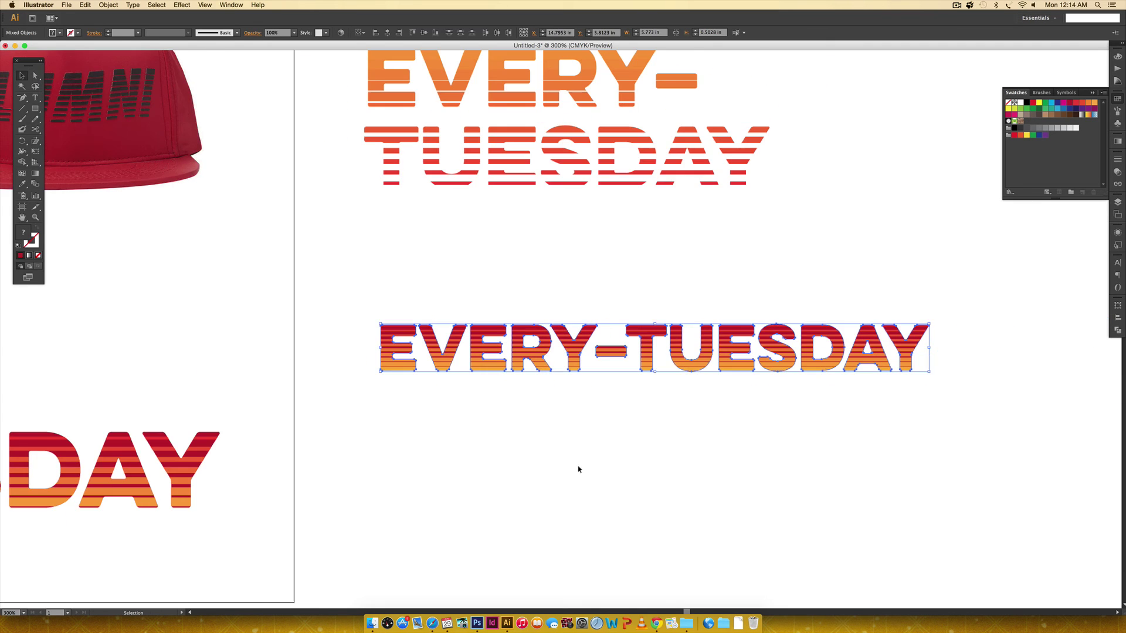
scroll(683, 466, "right", 3)
key("m")
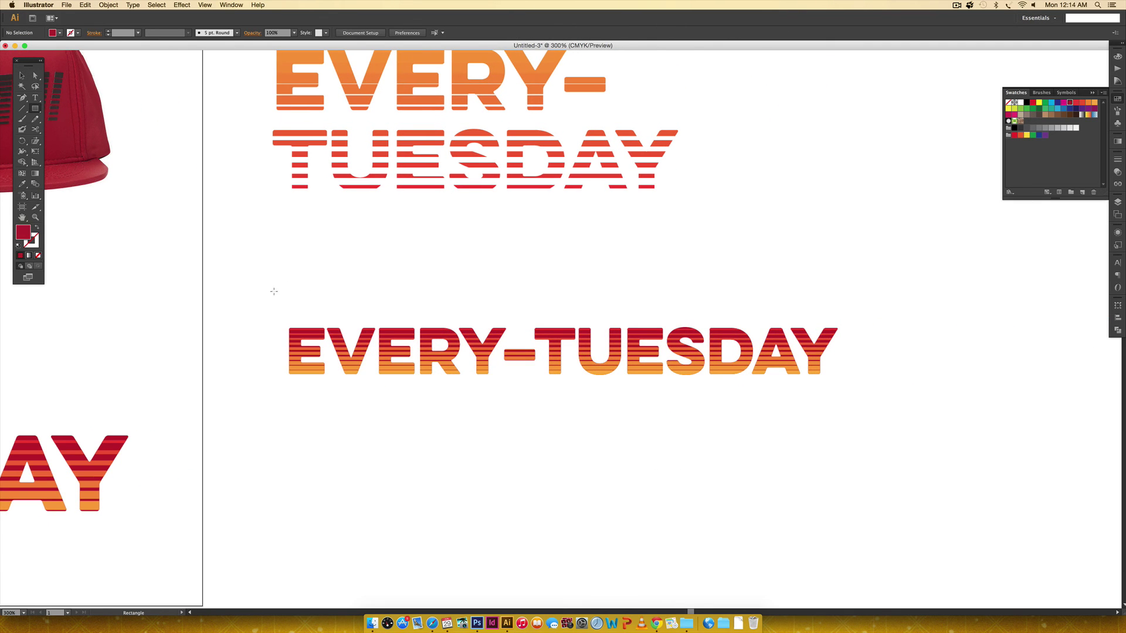
left_click_drag(274, 298, 855, 409)
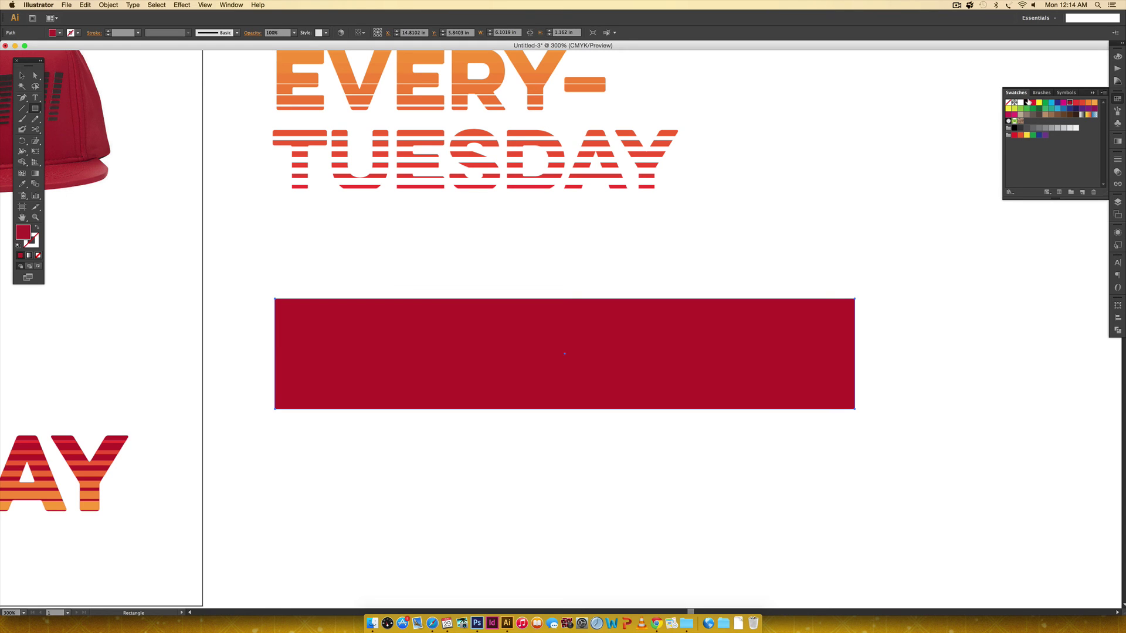
left_click(1027, 102)
key("super+shift+bracketleft")
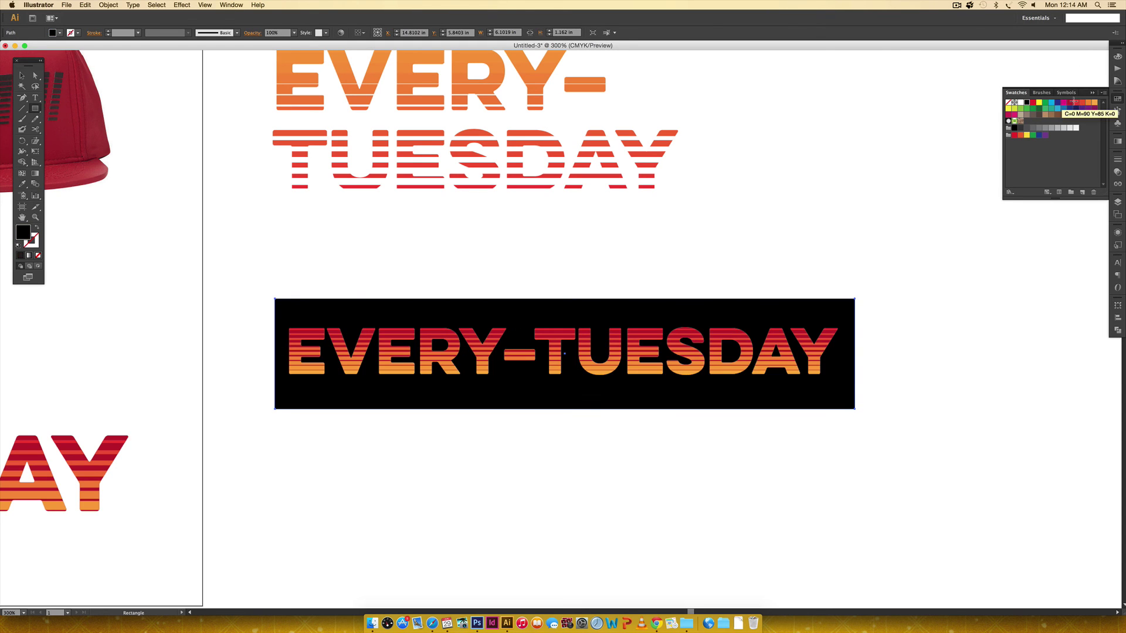
Place a copy of the black rectangle behind the two-line EVERY-TUESDAY, and extend it to about 1.94 in tall.
left_click_drag(627, 185, 668, 298)
key("v")
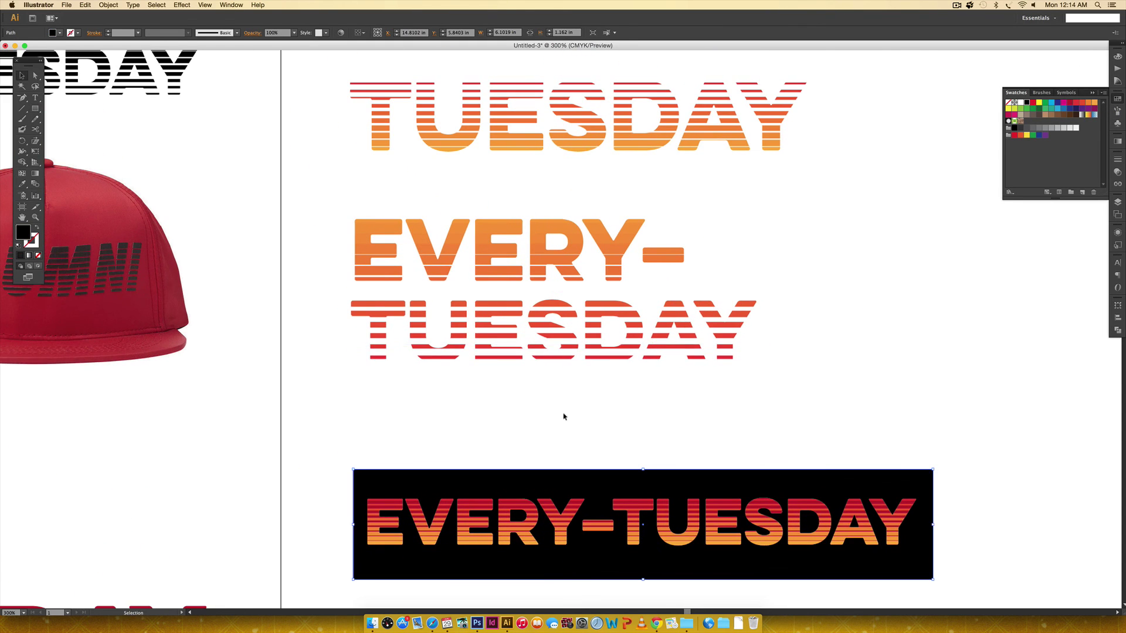
left_click_drag(577, 479, 558, 210)
left_click_drag(623, 309, 623, 383)
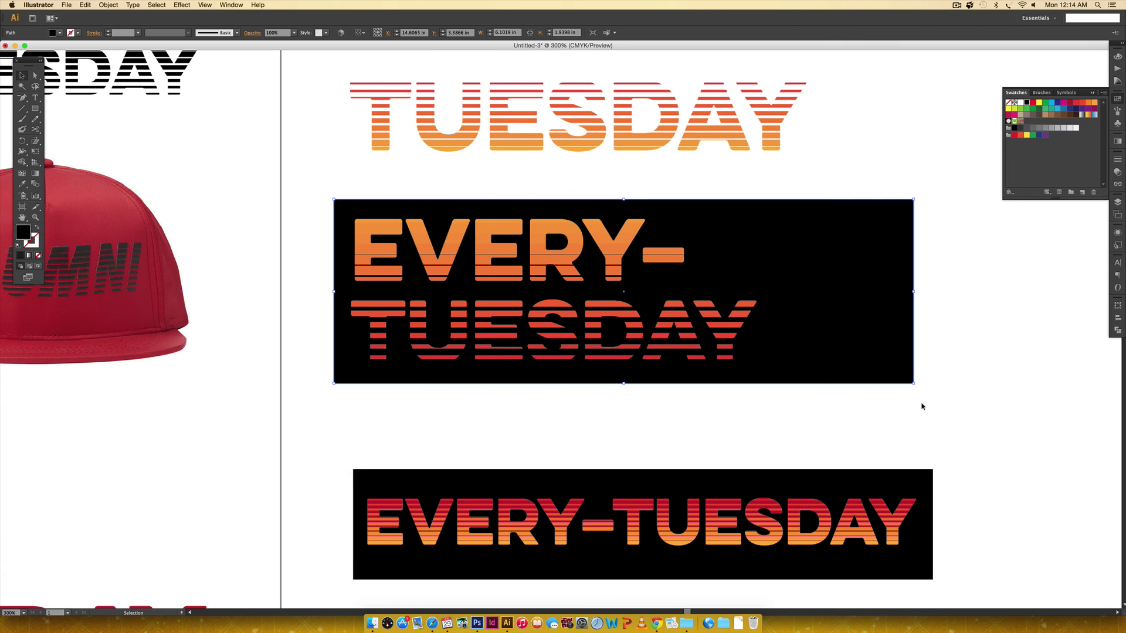
Place a copy of the black rectangle behind the upper striped TUESDAY, shorten it to about 1.17 in tall, and deselect it.
scroll(904, 382, "up", 5)
scroll(839, 361, "down", 2)
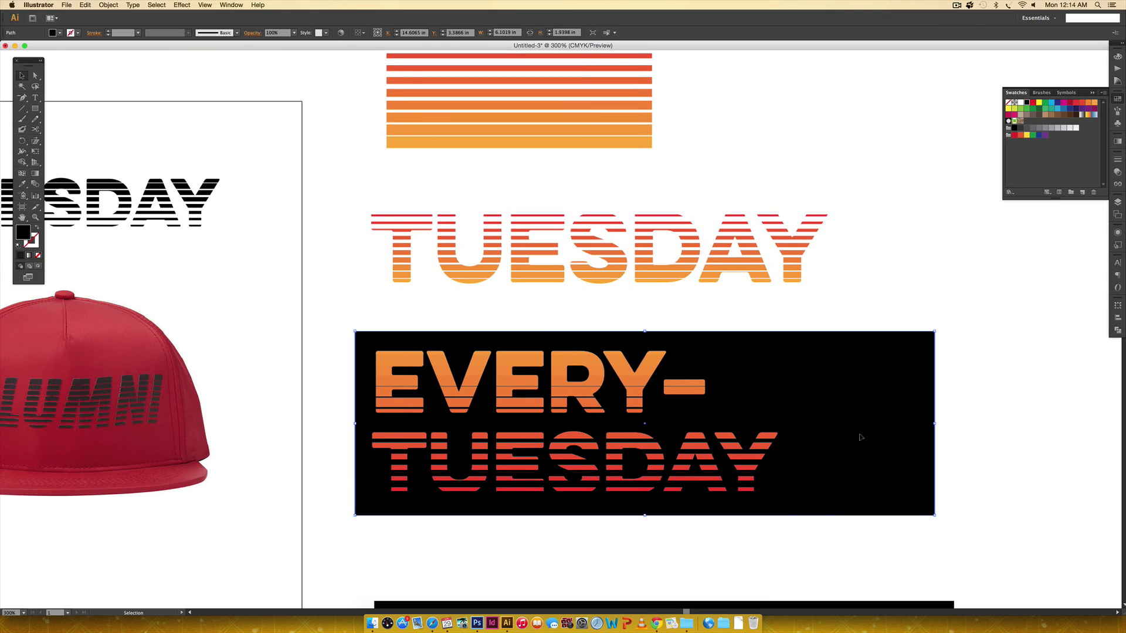
left_click_drag(862, 415, 862, 225)
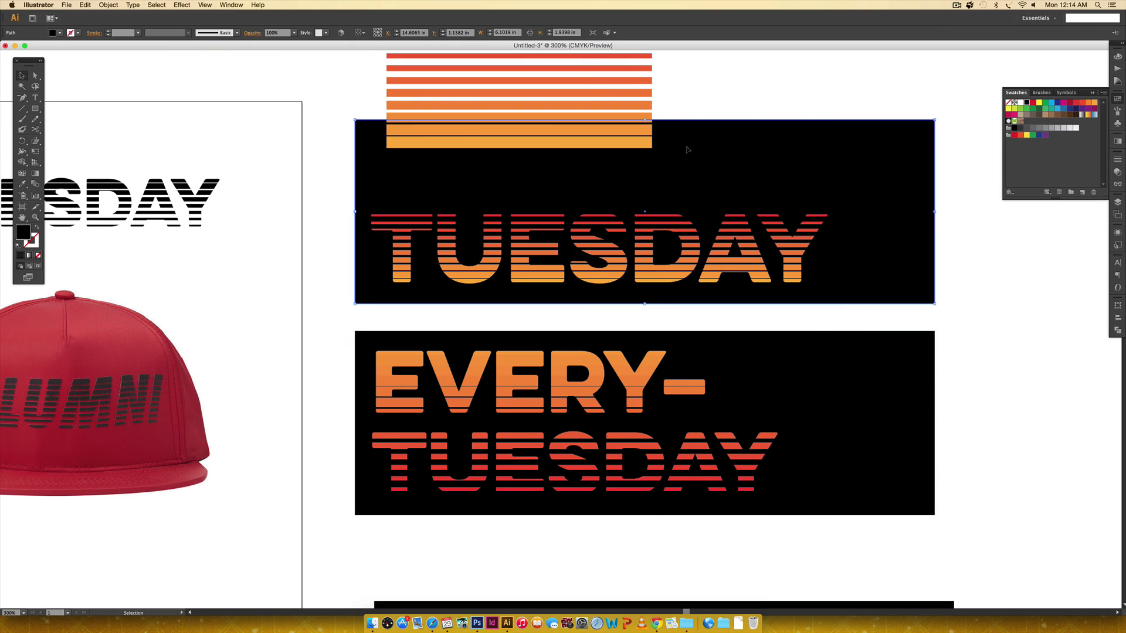
left_click_drag(645, 120, 644, 193)
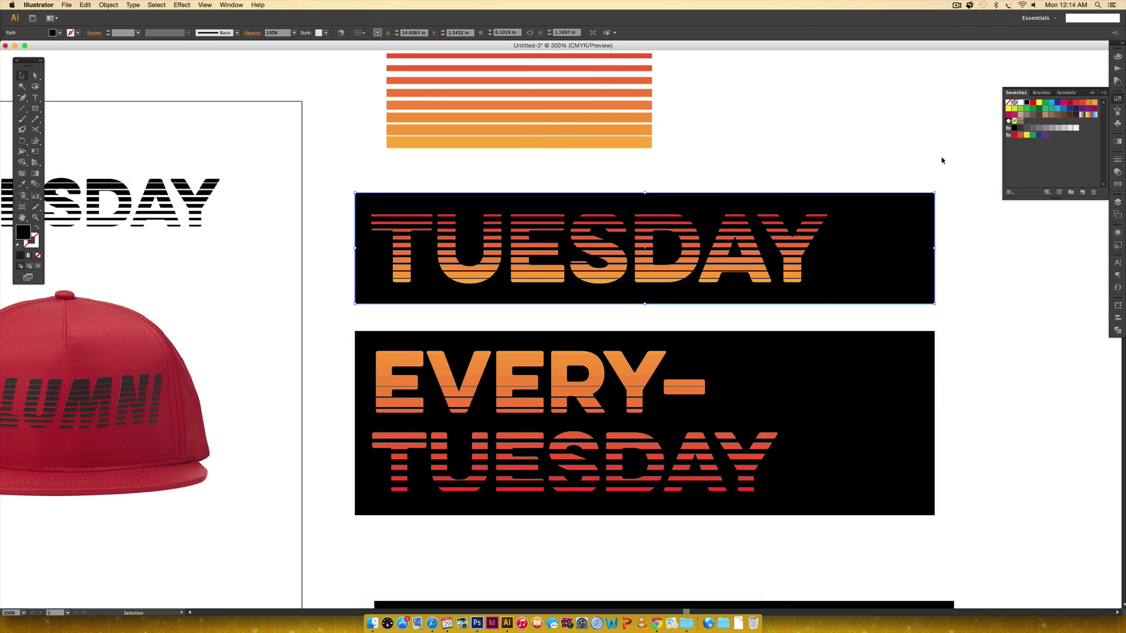
left_click(906, 138)
scroll(860, 327, "down", 3)
scroll(860, 327, "left", 3)
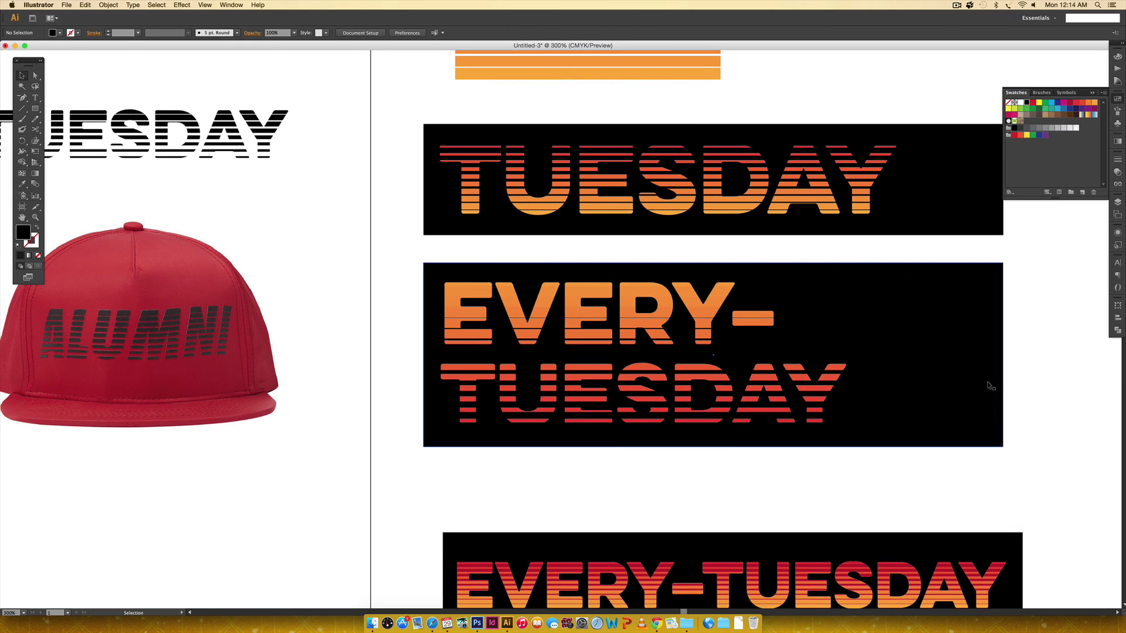